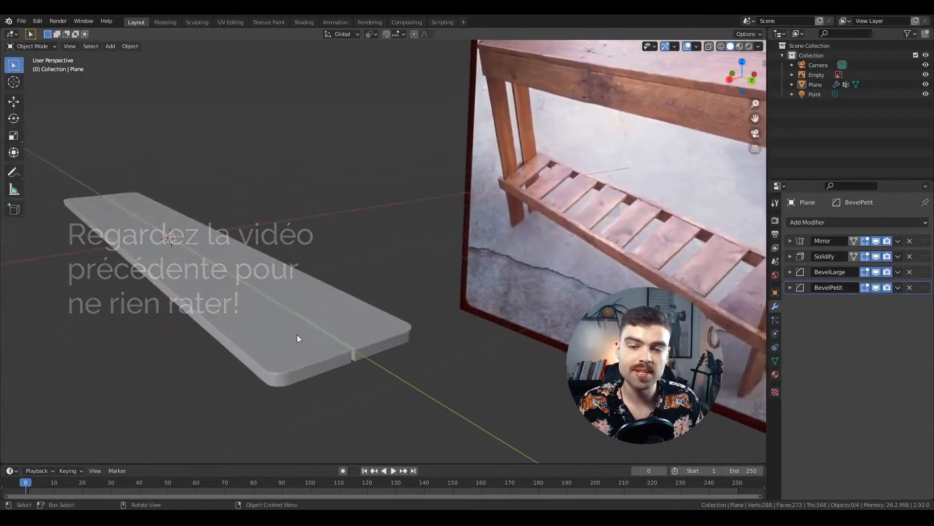
# Select the tabletop plank and add a Displace modifier to it.
pyautogui.click(297, 335)
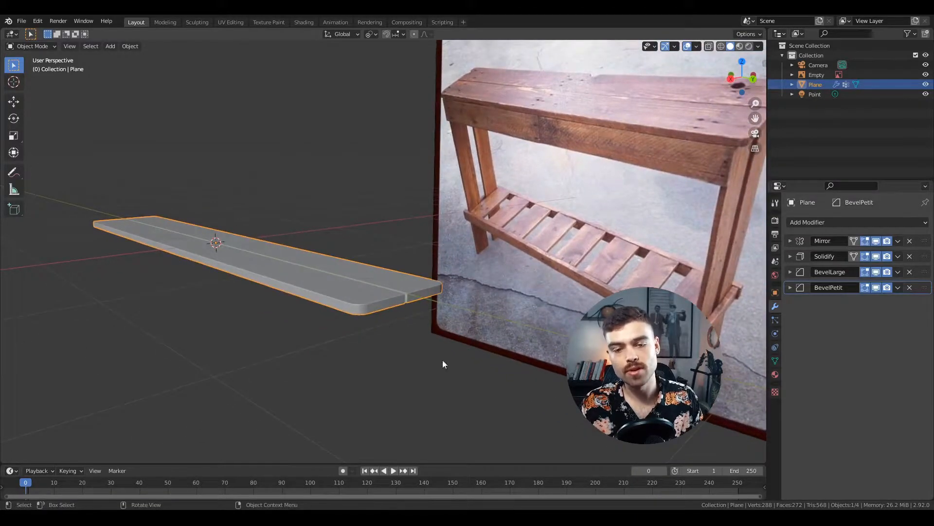
pyautogui.moveTo(265, 259); pyautogui.dragTo(592, 165, button='middle')
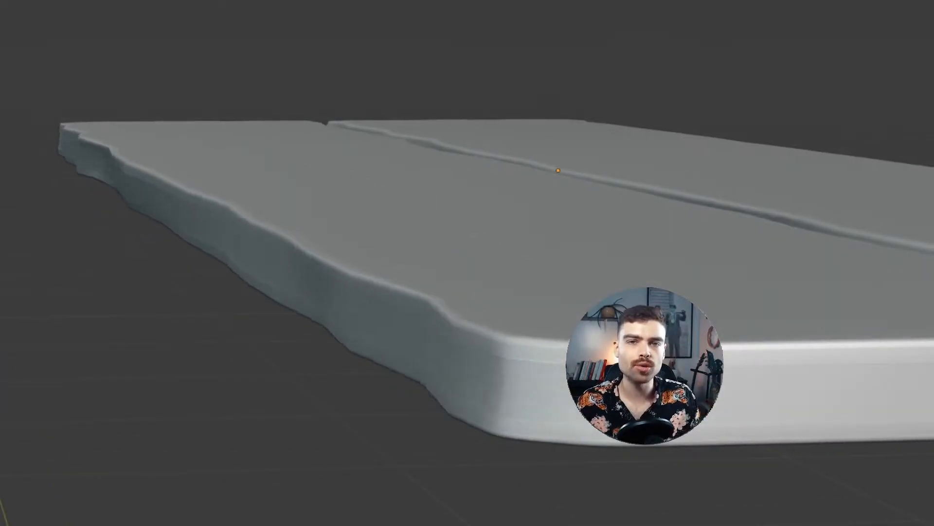
pyautogui.moveTo(344, 213); pyautogui.dragTo(376, 232, button='middle')
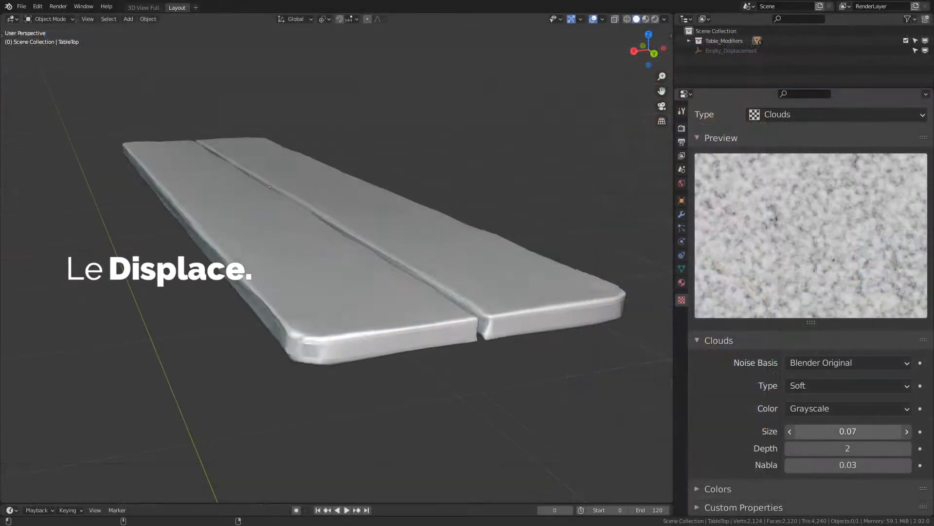
pyautogui.moveTo(848, 431); pyautogui.dragTo(891, 431)
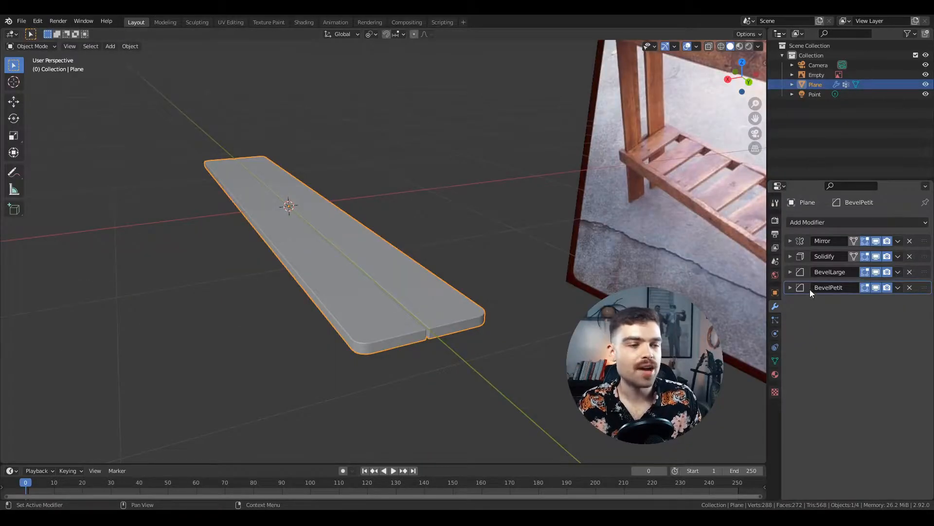
pyautogui.click(836, 222)
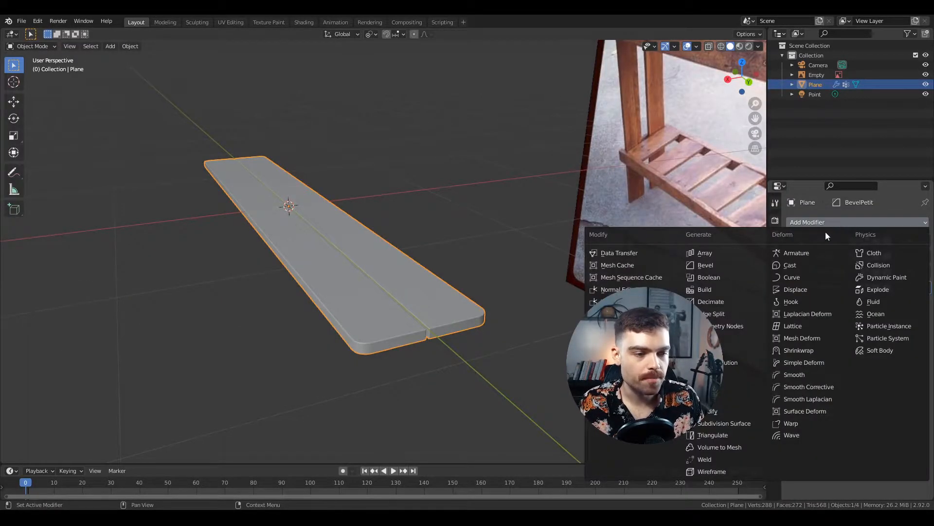
pyautogui.click(807, 290)
pyautogui.moveTo(559, 231); pyautogui.dragTo(548, 307, button='middle')
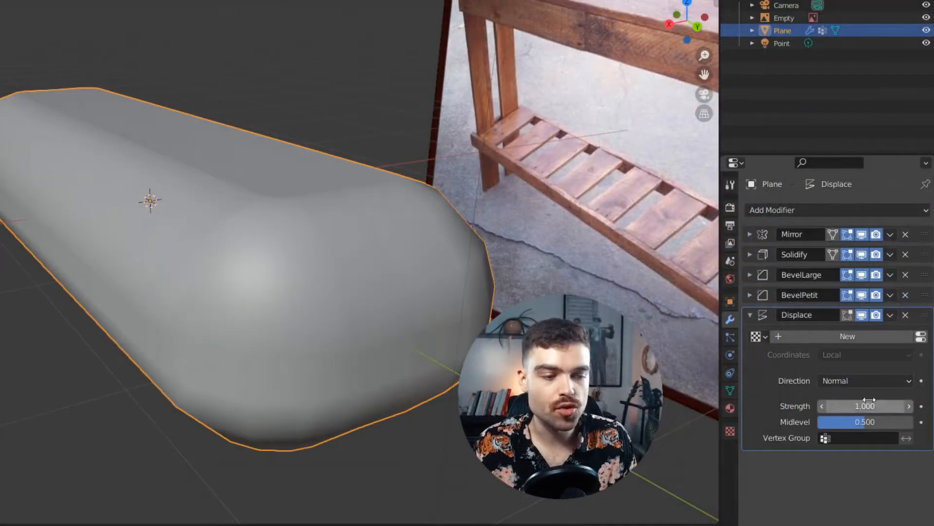
# Lower the Displace strength to 0, then raise it to 0.320.
pyautogui.moveTo(870, 400); pyautogui.dragTo(826, 400)
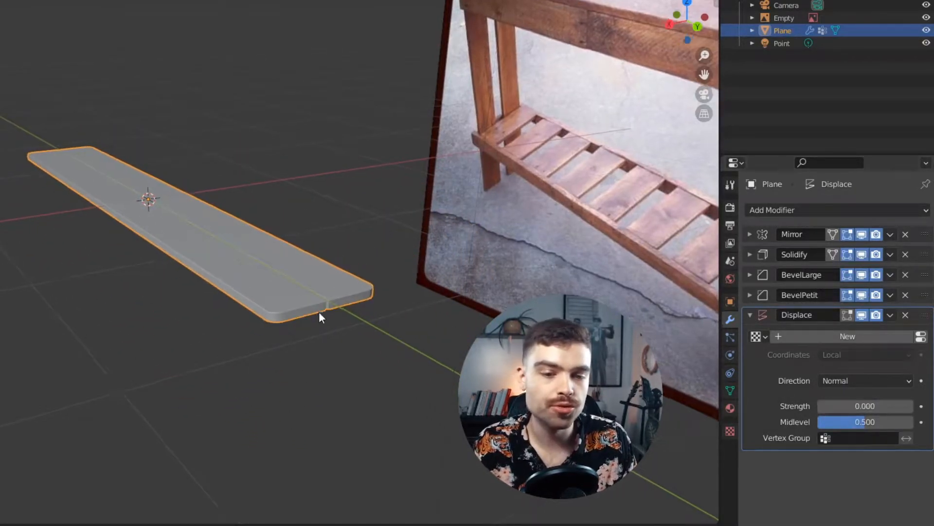
pyautogui.scroll(2, 324, 292)
pyautogui.moveTo(865, 406); pyautogui.dragTo(844, 406)
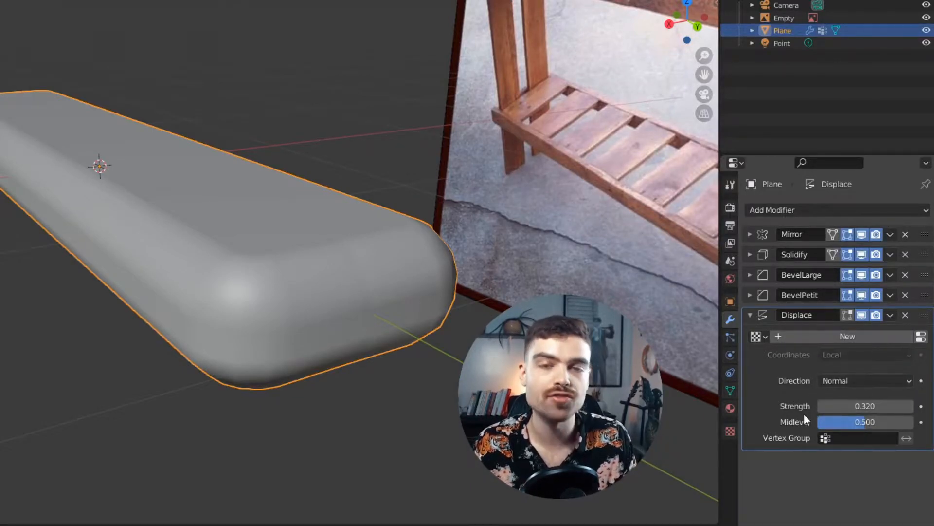
# Create a new texture for the Displace modifier and set its type to Clouds.
pyautogui.click(852, 337)
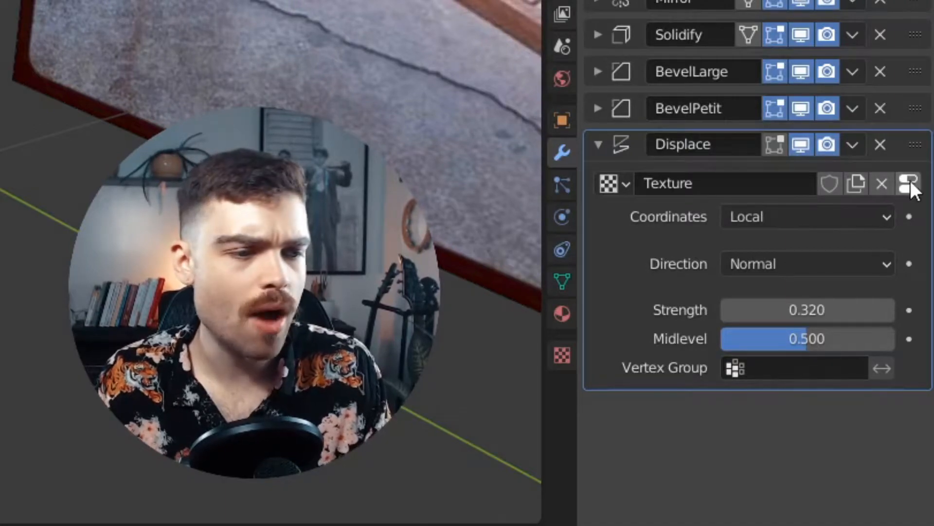
pyautogui.click(910, 183)
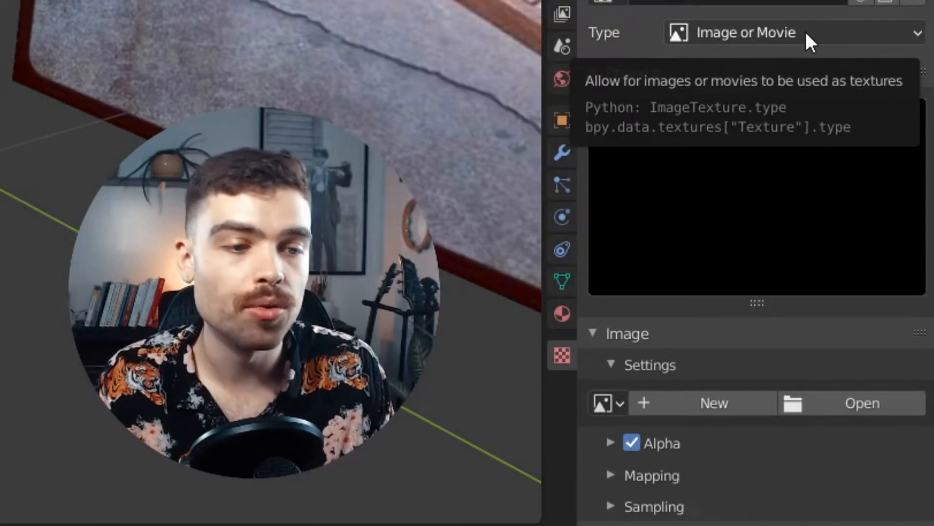
pyautogui.click(811, 36)
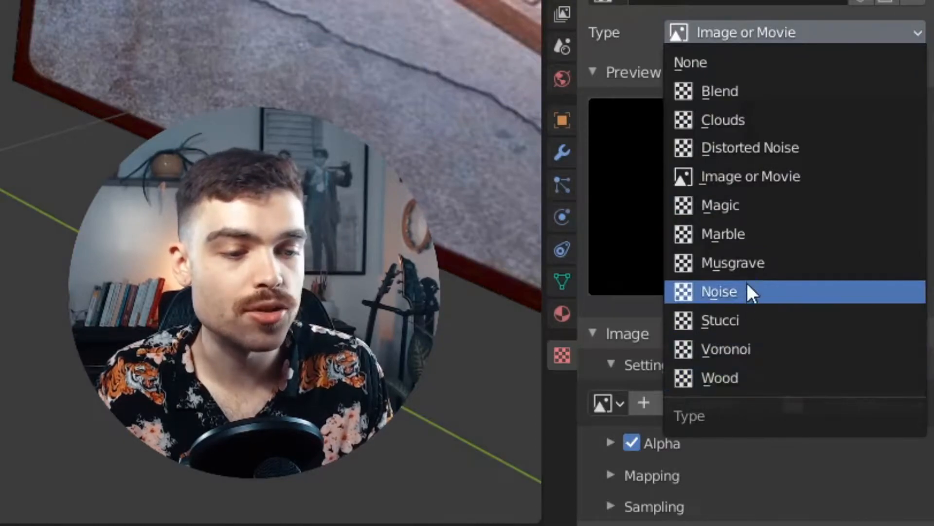
pyautogui.click(743, 121)
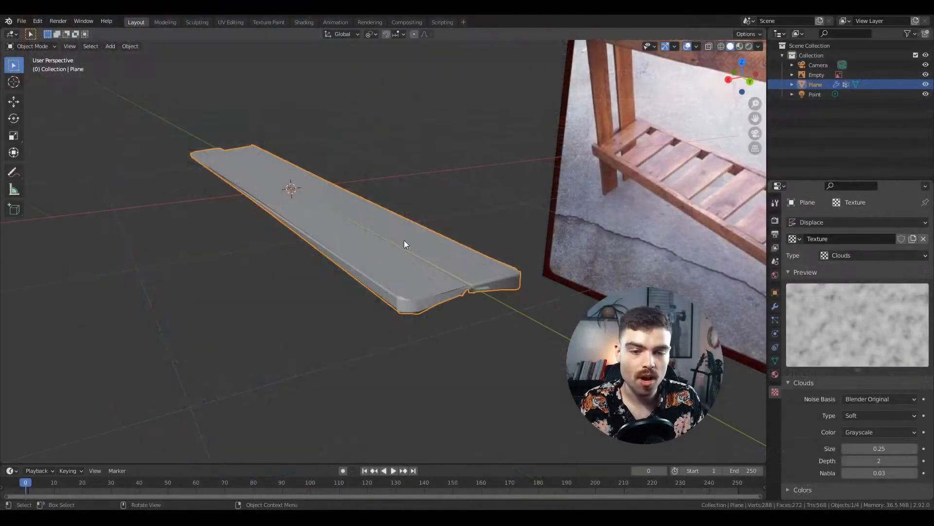
# Test larger sizes for the Clouds texture, then set its size to 0.50.
pyautogui.moveTo(515, 303)
pyautogui.mouseDown(button='middle')
pyautogui.moveTo(501, 317)
pyautogui.moveTo(506, 305)
pyautogui.mouseUp(button='middle')
pyautogui.scroll(-1, 821, 379)
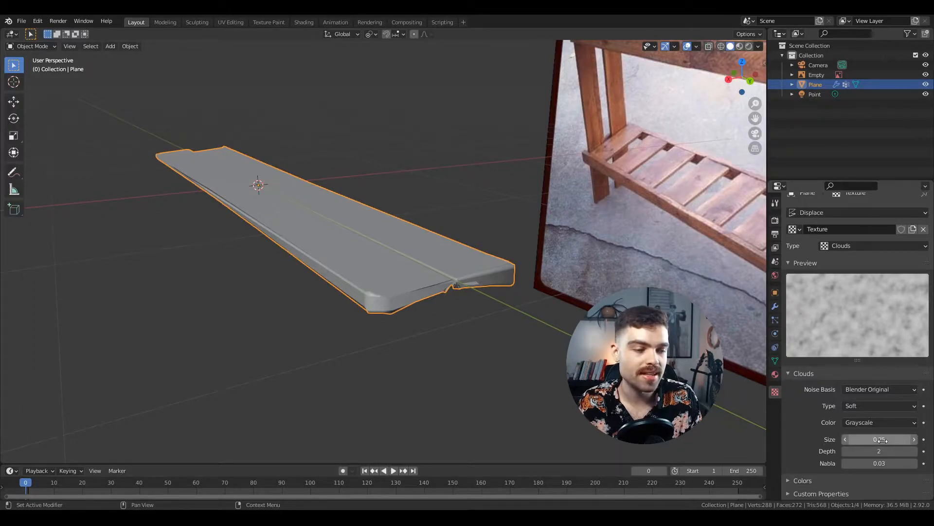
pyautogui.moveTo(880, 439)
pyautogui.mouseDown()
pyautogui.moveTo(924, 439)
pyautogui.moveTo(886, 437)
pyautogui.mouseUp()
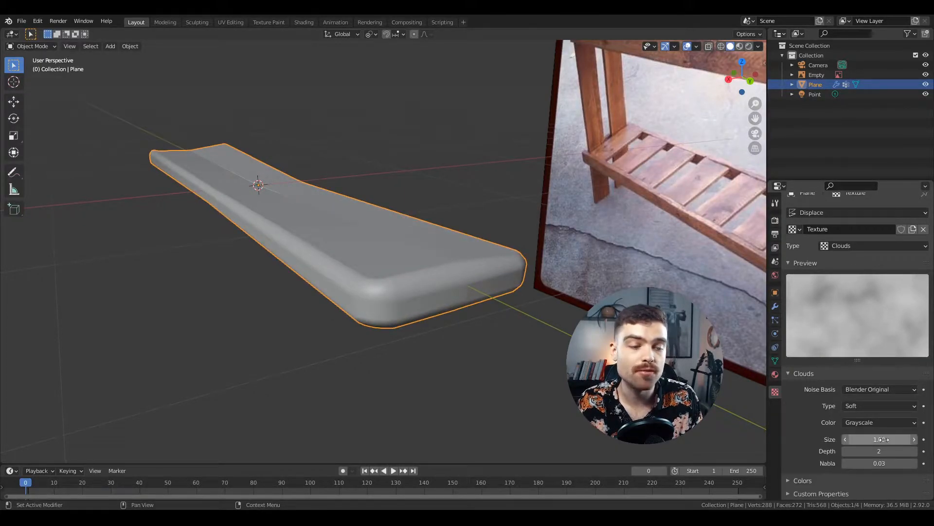
pyautogui.moveTo(889, 439)
pyautogui.mouseDown()
pyautogui.moveTo(856, 439)
pyautogui.moveTo(915, 439)
pyautogui.moveTo(857, 440)
pyautogui.moveTo(885, 438)
pyautogui.mouseUp()
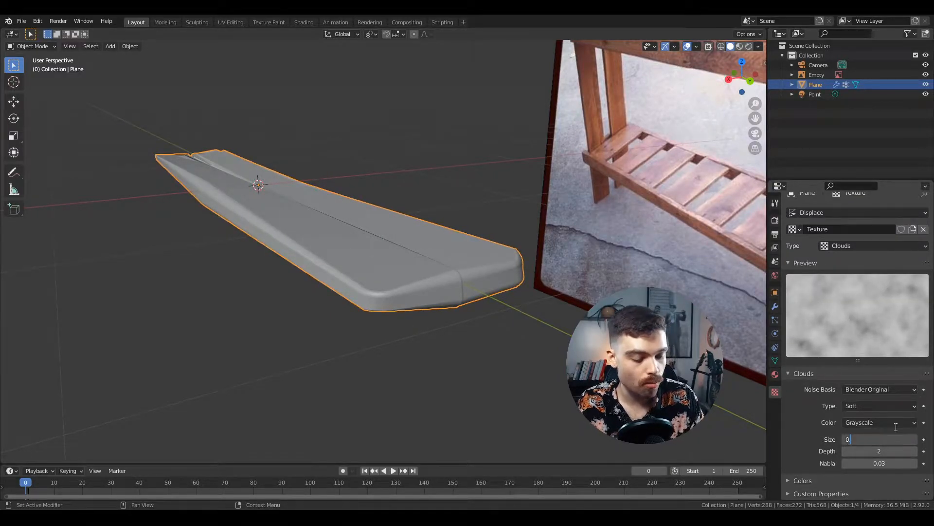
pyautogui.write('.5')
pyautogui.press('Return')
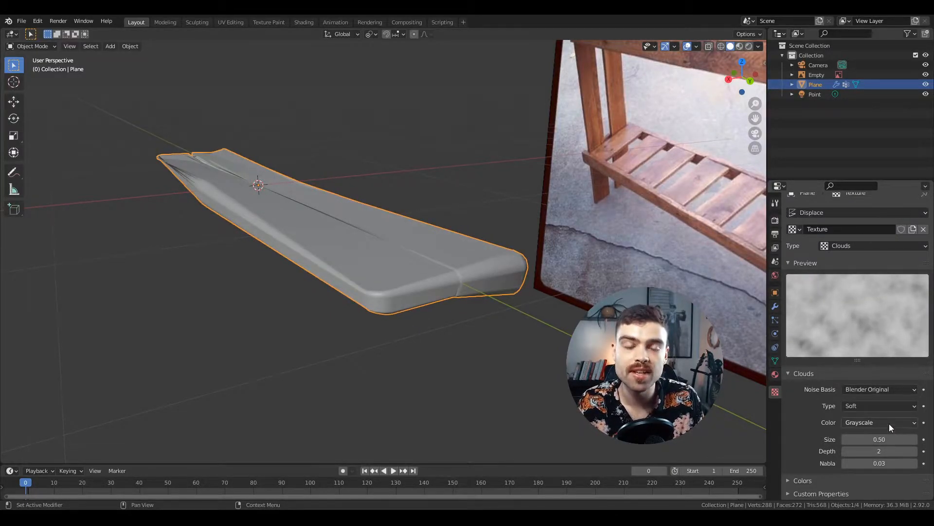
# Return to the plank's modifiers and reset the Displace strength to 0.
pyautogui.click(775, 307)
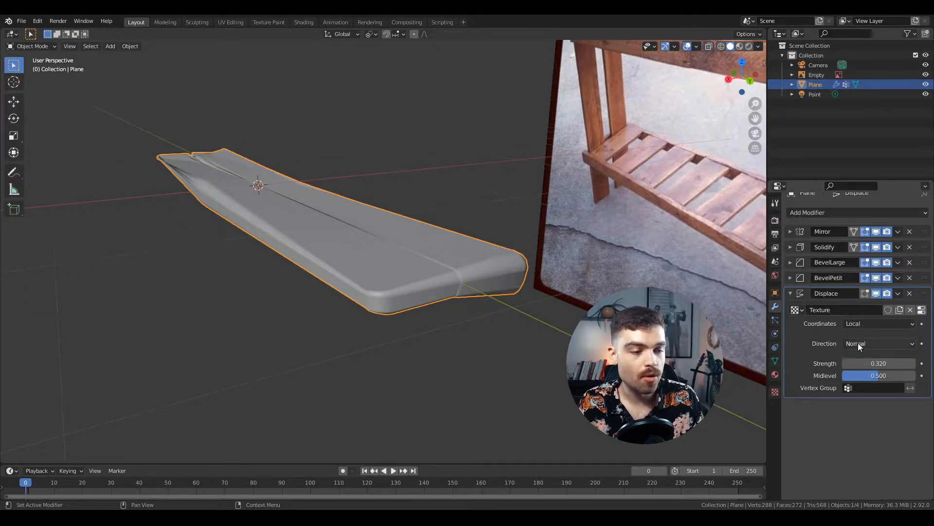
pyautogui.click(885, 363)
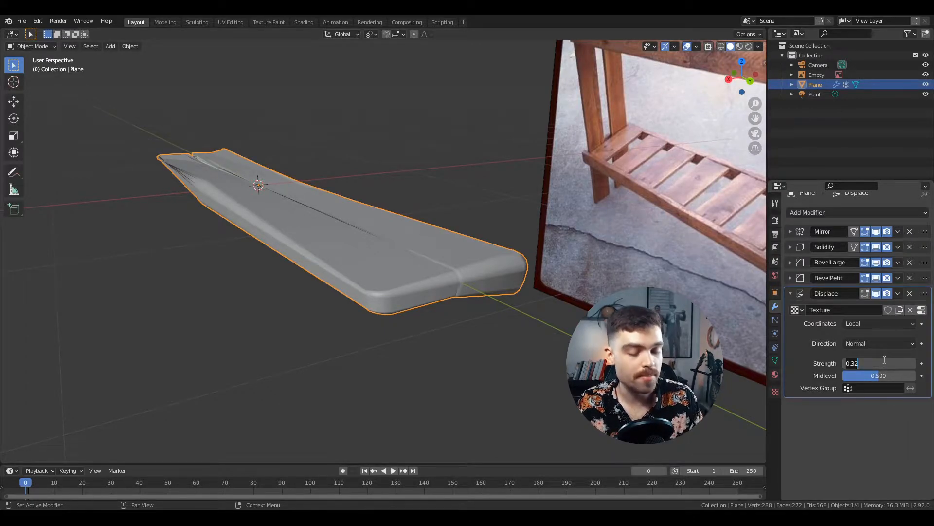
pyautogui.write('0')
pyautogui.press('Return')
# Try a Displace strength of 0.210, inspect the ends of the plank, and undo the strength change.
pyautogui.moveTo(380, 223); pyautogui.dragTo(377, 214, button='middle')
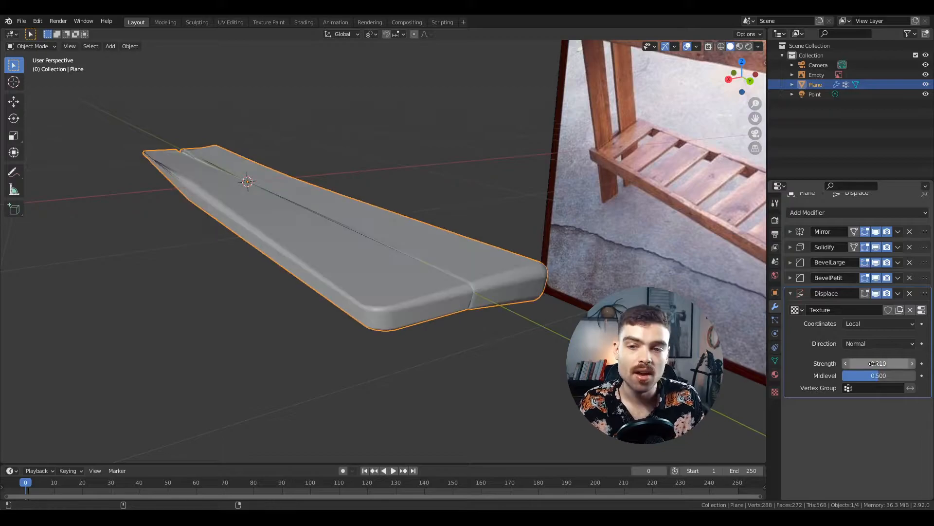
pyautogui.moveTo(188, 172); pyautogui.dragTo(310, 293, button='middle')
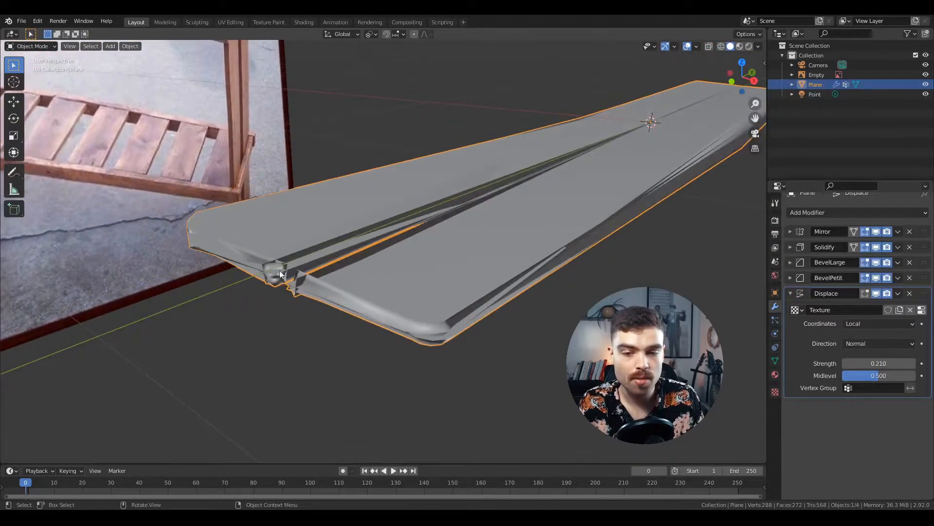
pyautogui.keyDown('shift'); pyautogui.moveTo(521, 282); pyautogui.dragTo(496, 324, button='middle'); pyautogui.keyUp('shift')
pyautogui.moveTo(900, 360)
pyautogui.mouseDown()
pyautogui.moveTo(891, 360)
pyautogui.moveTo(915, 360)
pyautogui.mouseUp()
pyautogui.hotkey('ctrl', 'z')
pyautogui.moveTo(560, 247); pyautogui.dragTo(409, 236, button='middle')
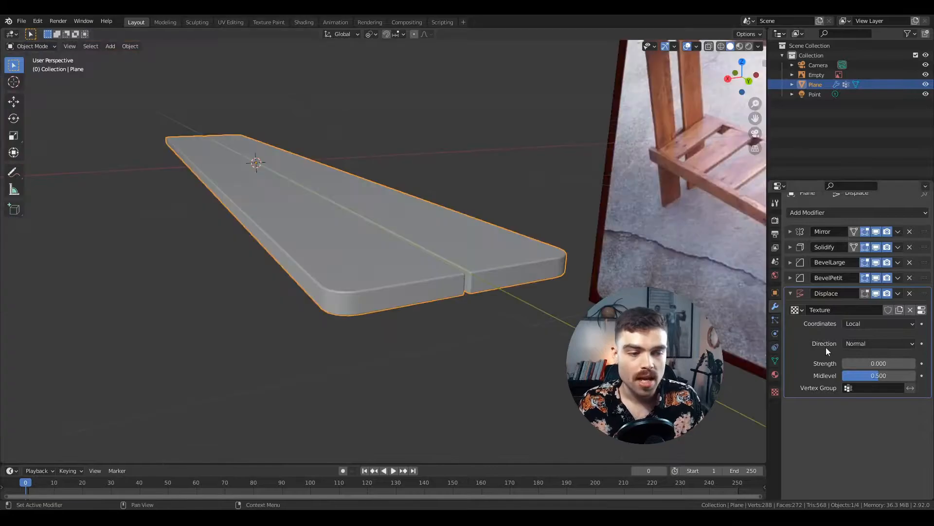
# Set the Displace strength to 0.020 and toggle the modifier's viewport display to compare the plank with and without it.
pyautogui.moveTo(878, 363); pyautogui.dragTo(882, 363)
pyautogui.moveTo(375, 272)
pyautogui.mouseDown(button='middle')
pyautogui.moveTo(386, 283)
pyautogui.moveTo(375, 279)
pyautogui.mouseUp(button='middle')
pyautogui.click(879, 293)
pyautogui.click(879, 293)
pyautogui.click(878, 293)
pyautogui.click(878, 293)
pyautogui.moveTo(247, 287); pyautogui.dragTo(269, 287, button='middle')
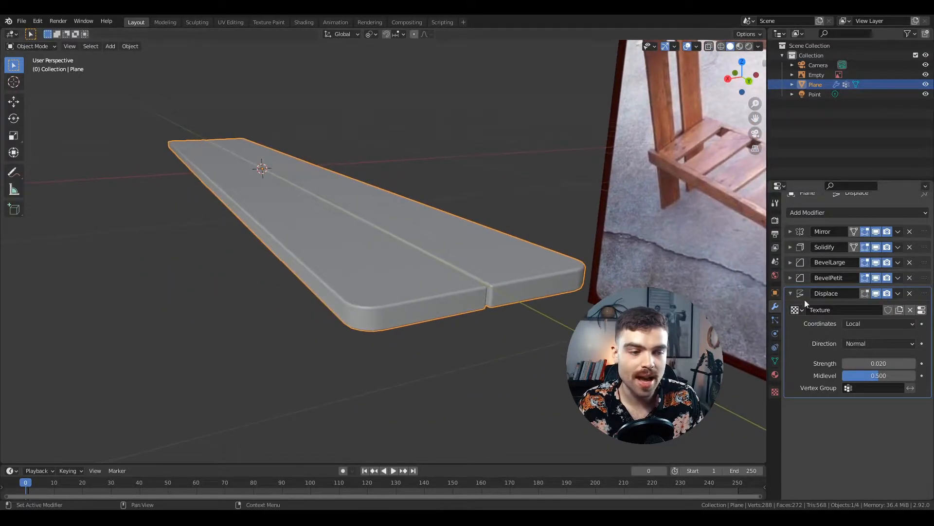
pyautogui.click(876, 293)
pyautogui.click(876, 293)
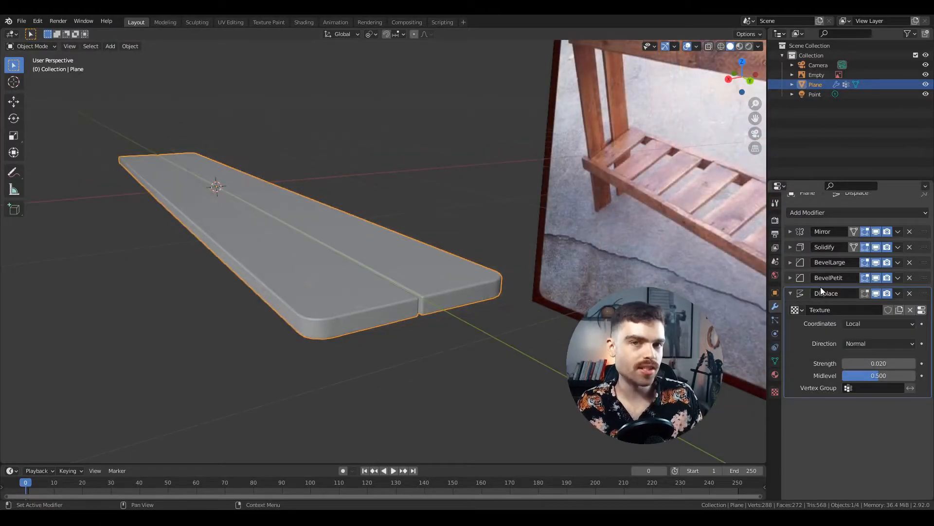
# Set the Displace strength to 0.260 and check the plank's base mesh in Edit Mode with all vertices selected.
pyautogui.moveTo(881, 364); pyautogui.dragTo(915, 365)
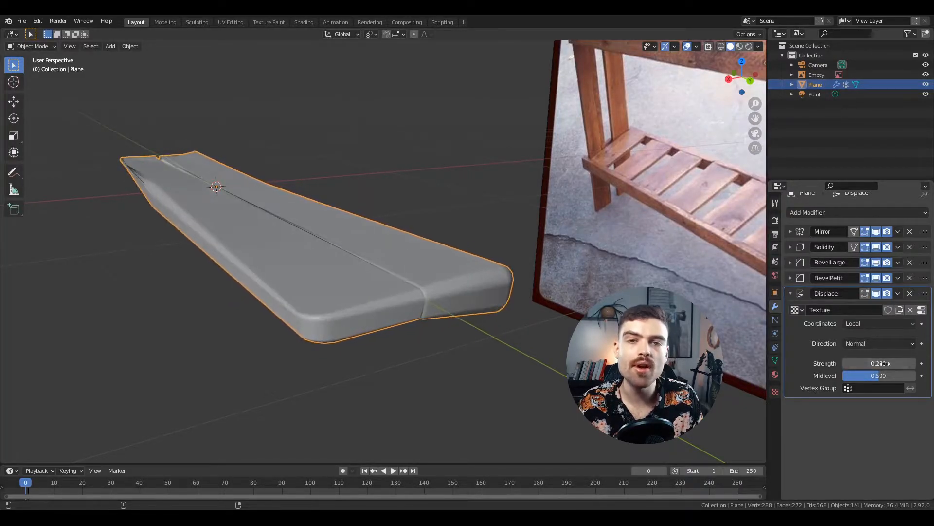
pyautogui.press('Tab')
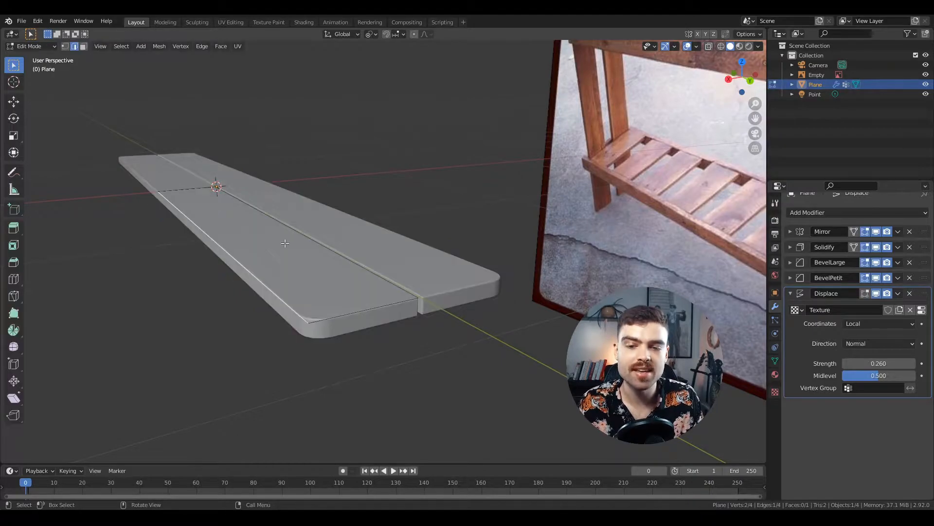
pyautogui.press('1')
pyautogui.press('a')
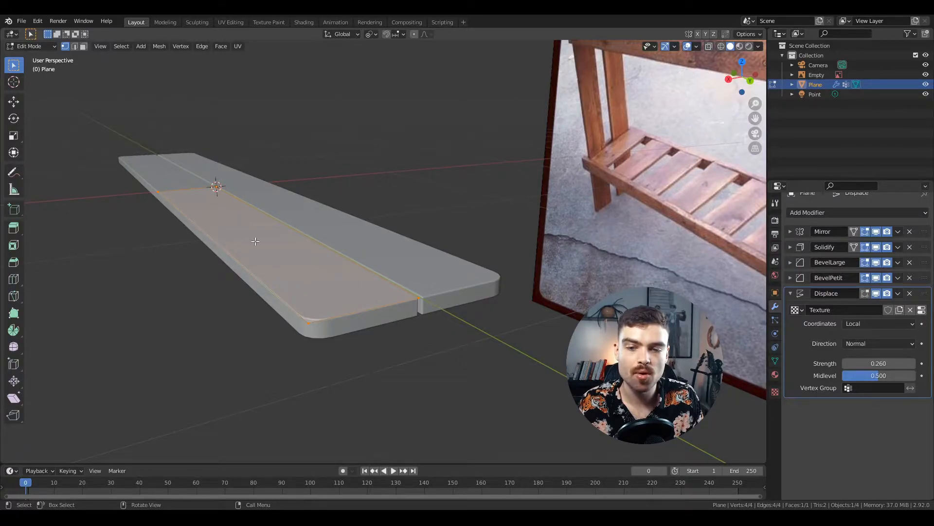
pyautogui.press('Tab')
pyautogui.moveTo(262, 243); pyautogui.dragTo(284, 193, button='middle')
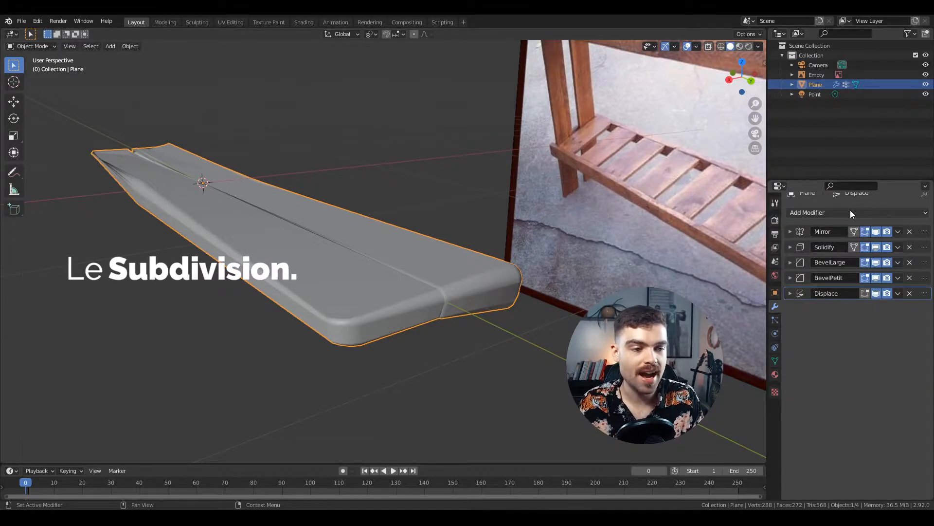
# Add a Subdivision Surface modifier to the plank and move it above Displace in the modifier stack.
pyautogui.click(851, 212)
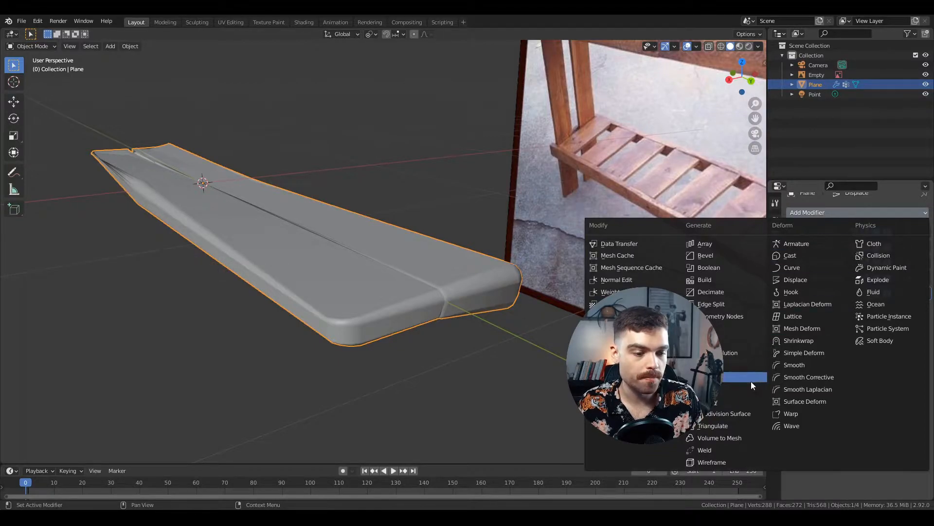
pyautogui.click(749, 414)
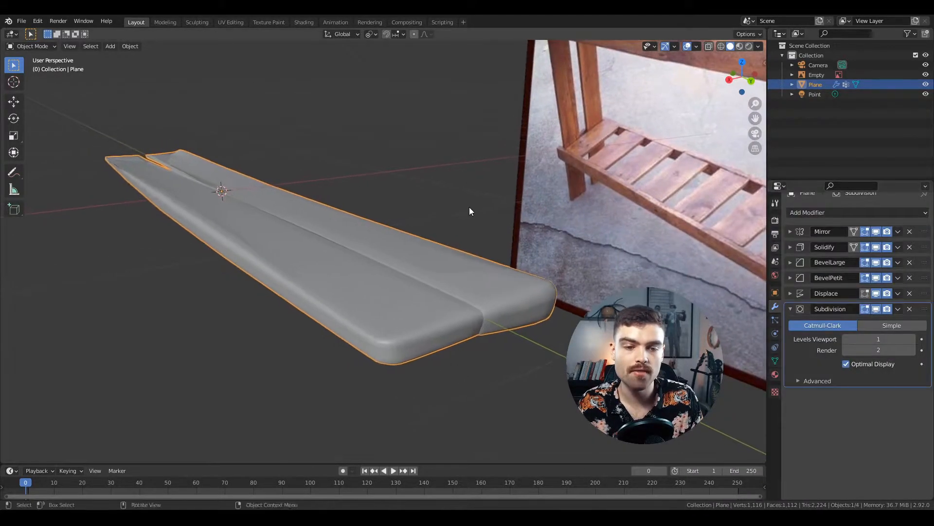
pyautogui.moveTo(469, 206); pyautogui.dragTo(465, 196, button='middle')
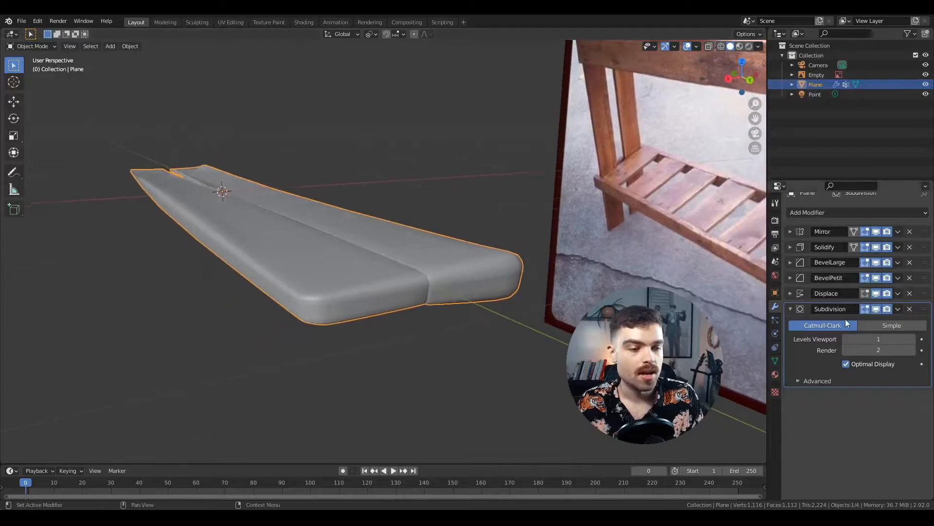
pyautogui.moveTo(375, 247)
pyautogui.mouseDown(button='middle')
pyautogui.moveTo(377, 262)
pyautogui.moveTo(389, 258)
pyautogui.mouseUp(button='middle')
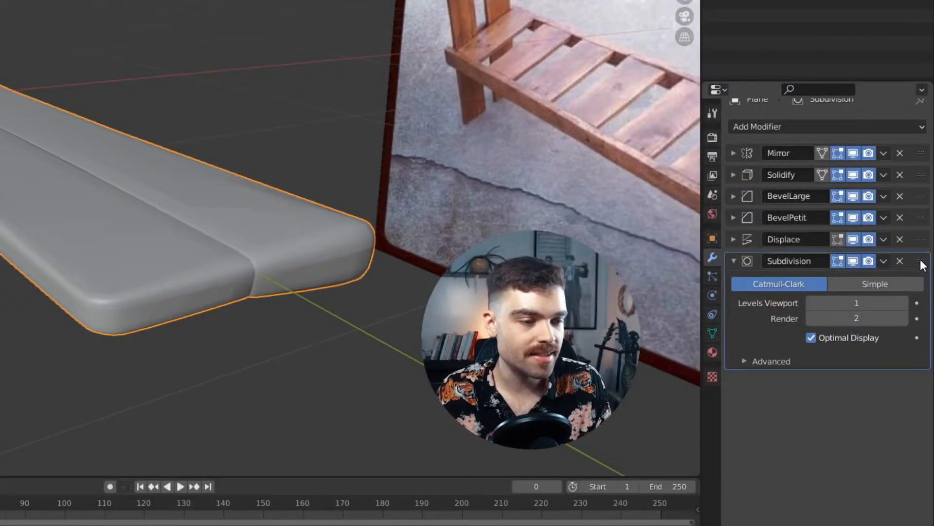
pyautogui.moveTo(923, 264); pyautogui.dragTo(925, 240)
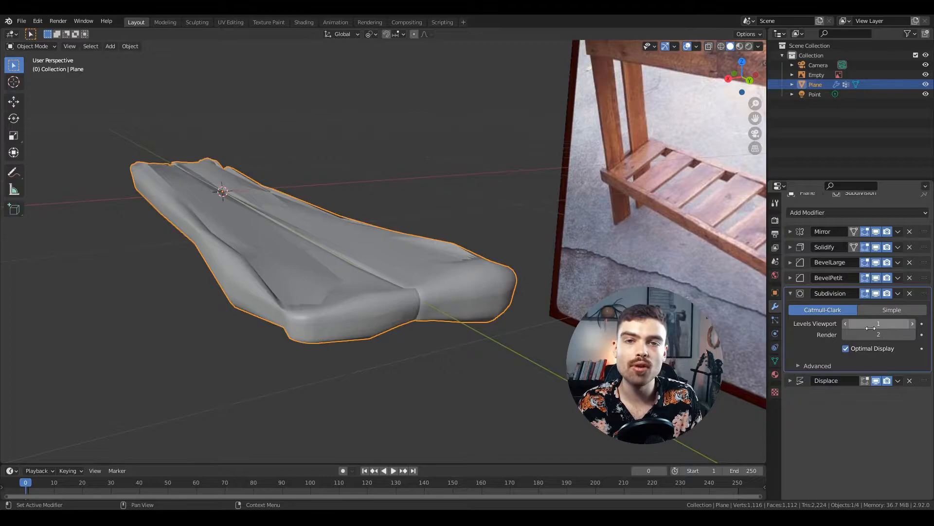
# Raise the Subdivision modifier's viewport level to 6 while checking the plank's deformed surface.
pyautogui.click(914, 324)
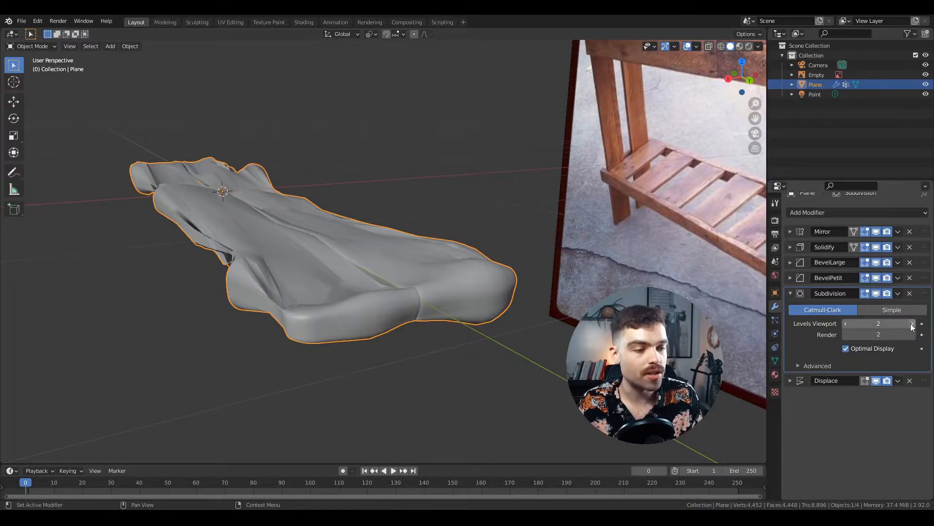
pyautogui.click(914, 324)
pyautogui.moveTo(229, 253); pyautogui.dragTo(347, 280, button='middle')
pyautogui.click(913, 324)
pyautogui.click(913, 324)
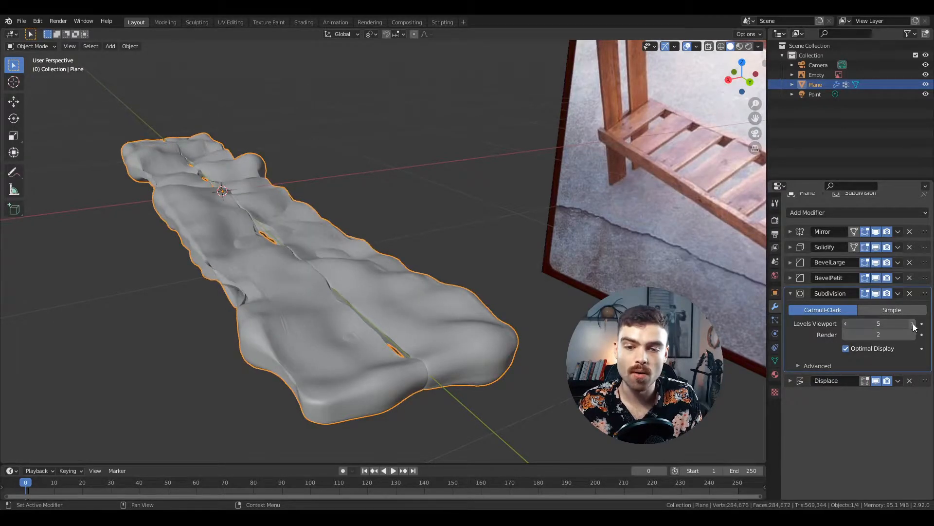
pyautogui.click(913, 324)
pyautogui.moveTo(335, 311); pyautogui.dragTo(353, 320, button='middle')
pyautogui.moveTo(201, 217); pyautogui.dragTo(234, 221, button='middle')
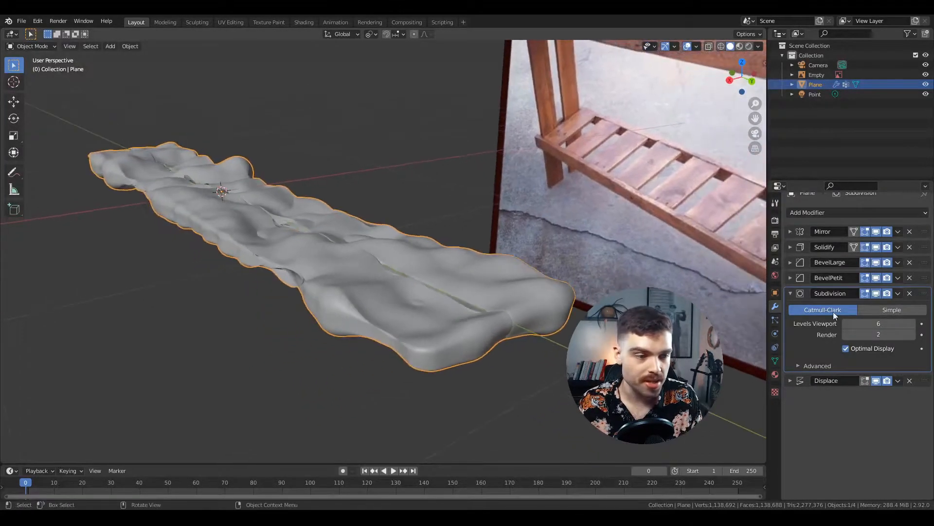
# Lower the Subdivision modifier's viewport level, trying 2 and settling on 3.
pyautogui.moveTo(562, 295); pyautogui.dragTo(560, 299, button='middle')
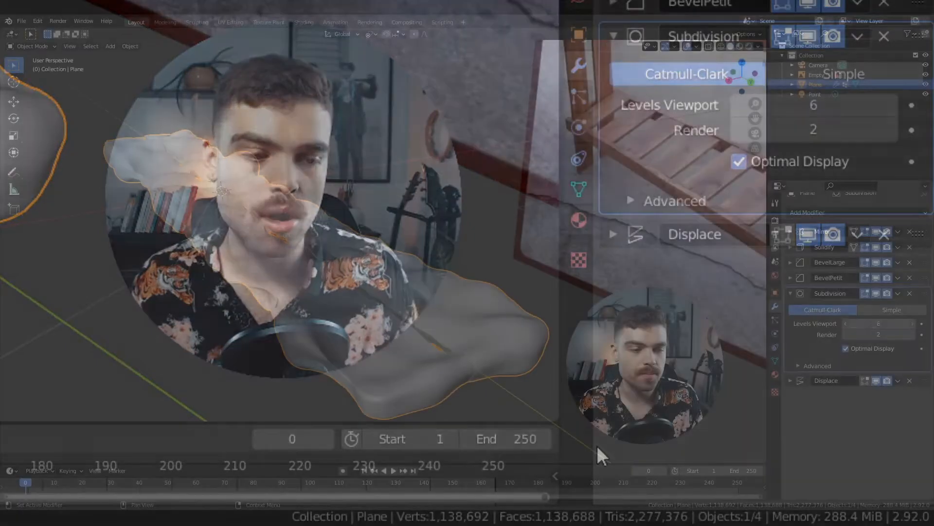
pyautogui.doubleClick(801, 106)
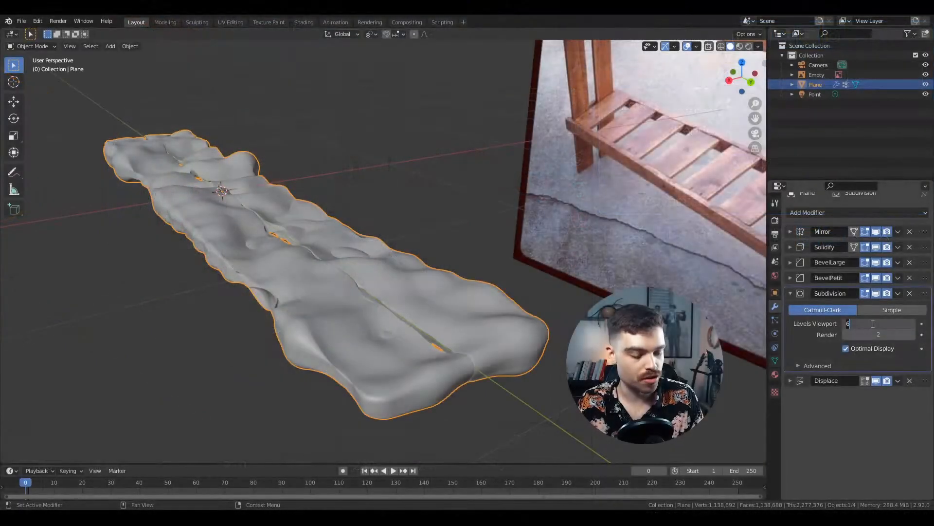
pyautogui.write('2')
pyautogui.press('Return')
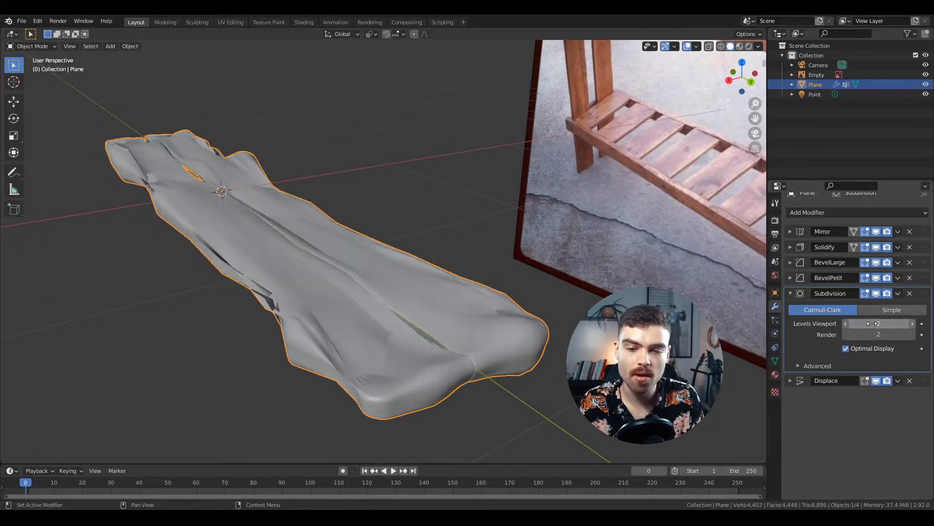
pyautogui.click(873, 323)
pyautogui.write('3')
pyautogui.press('Return')
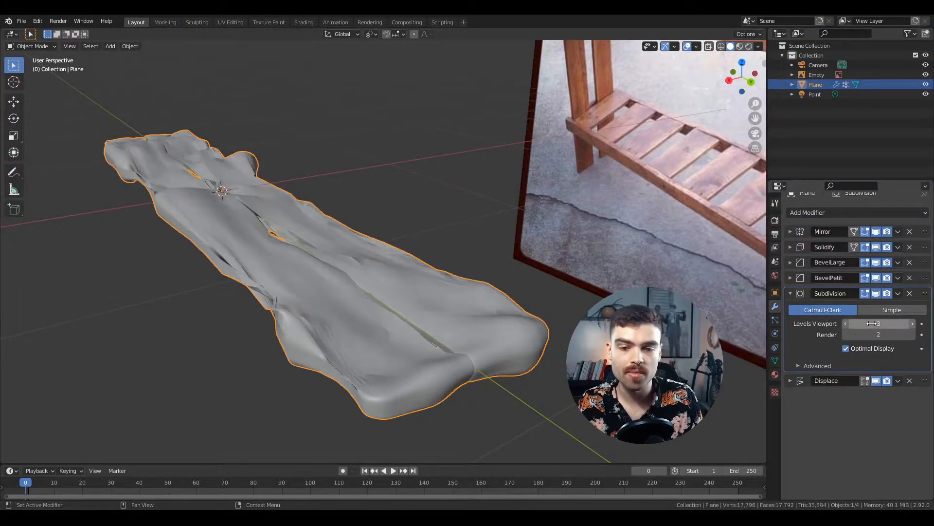
# Set the Displace modifier's strength to -0.010 and inspect the plank's surfaces in orthographic view.
pyautogui.click(790, 293)
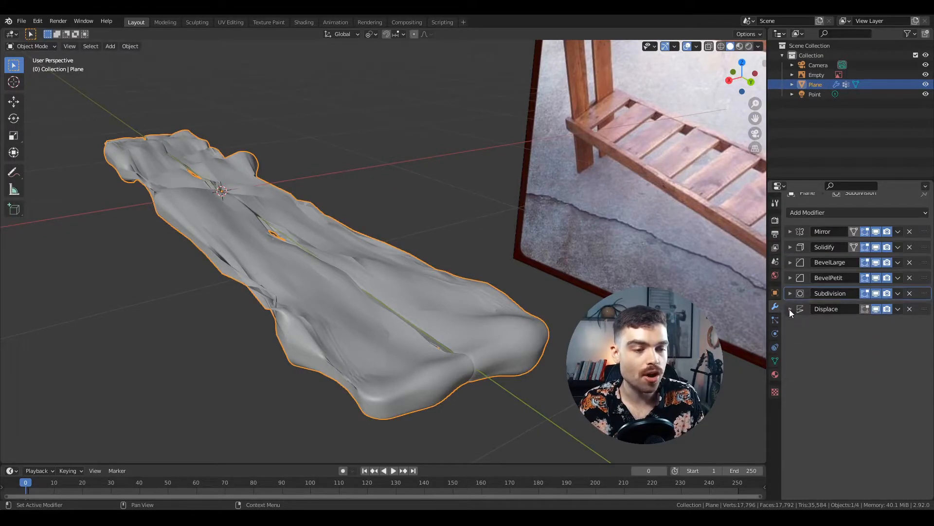
pyautogui.click(790, 308)
pyautogui.moveTo(480, 340); pyautogui.dragTo(489, 340, button='middle')
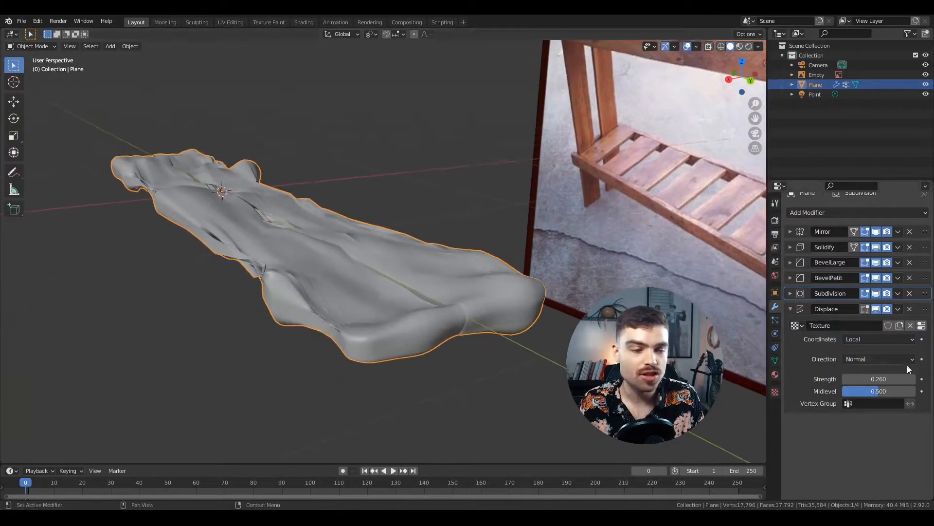
pyautogui.moveTo(891, 379); pyautogui.dragTo(798, 378)
pyautogui.moveTo(490, 308); pyautogui.dragTo(321, 247, button='middle')
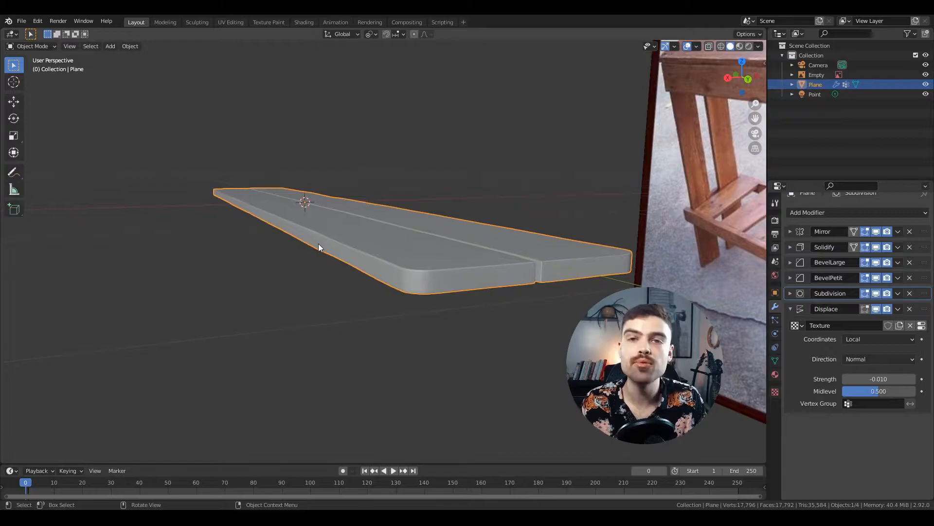
pyautogui.press('KP_5')
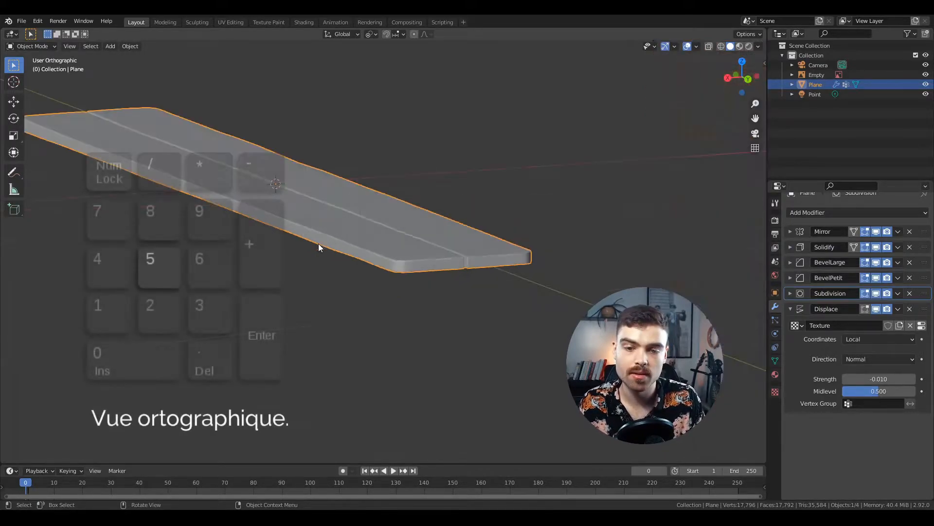
pyautogui.moveTo(371, 129); pyautogui.dragTo(408, 279, button='middle')
pyautogui.moveTo(335, 232); pyautogui.dragTo(371, 238, button='middle')
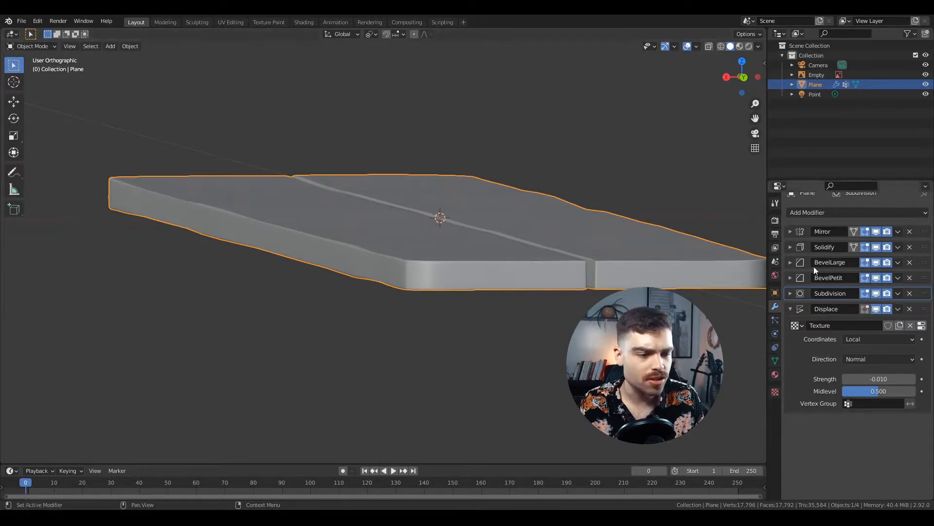
# Set the size of the Displace modifier's Clouds texture to 0.75.
pyautogui.click(922, 326)
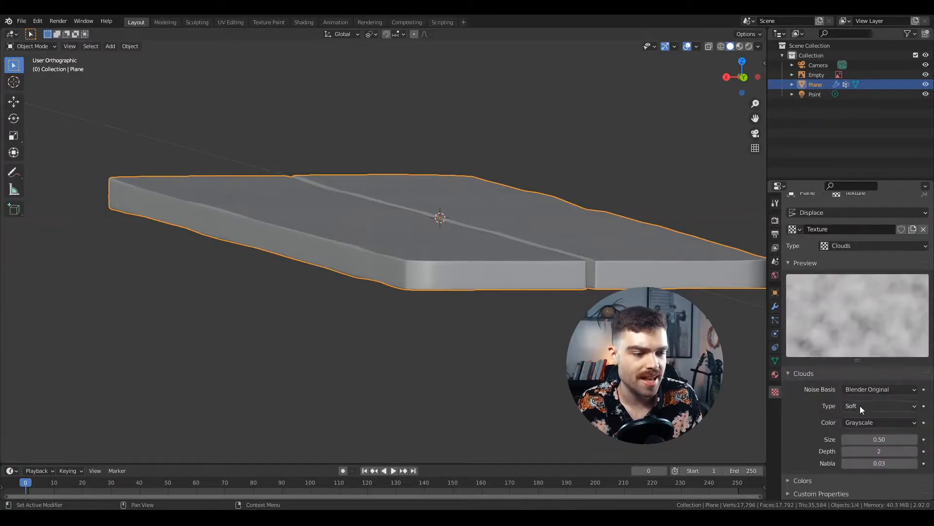
pyautogui.moveTo(879, 439)
pyautogui.mouseDown()
pyautogui.moveTo(924, 439)
pyautogui.moveTo(883, 439)
pyautogui.mouseUp()
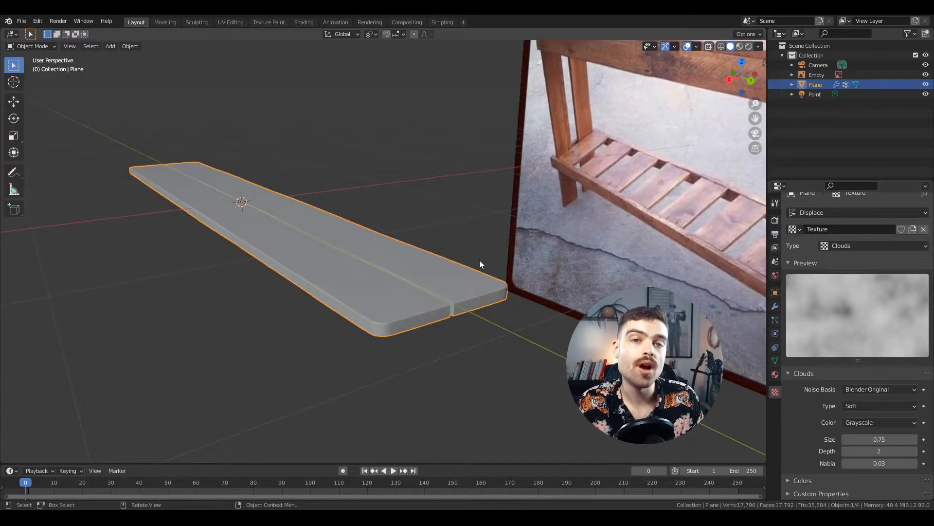
pyautogui.moveTo(480, 260); pyautogui.dragTo(477, 258, button='middle')
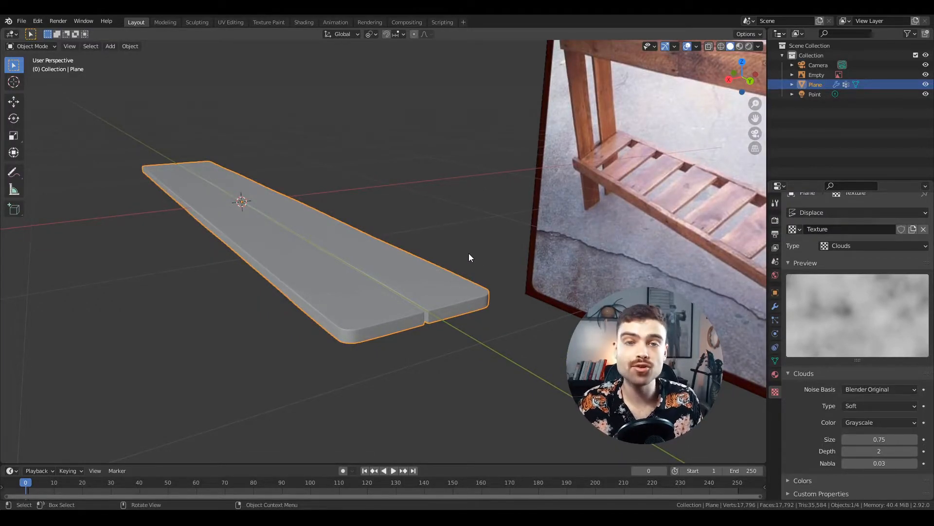
# Rename the plank's Displace modifier to DisplaceGeneral and collapse its settings.
pyautogui.click(775, 306)
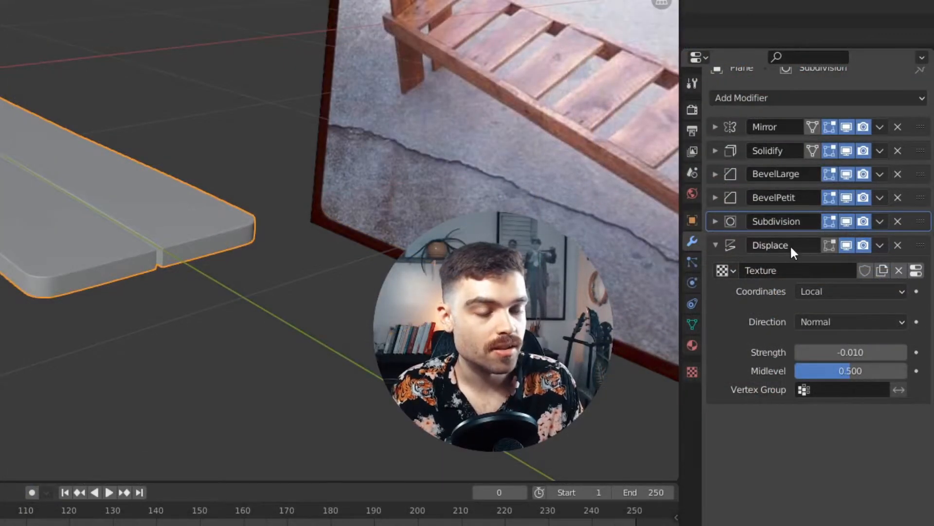
pyautogui.doubleClick(795, 245)
pyautogui.write('General')
pyautogui.press('Return')
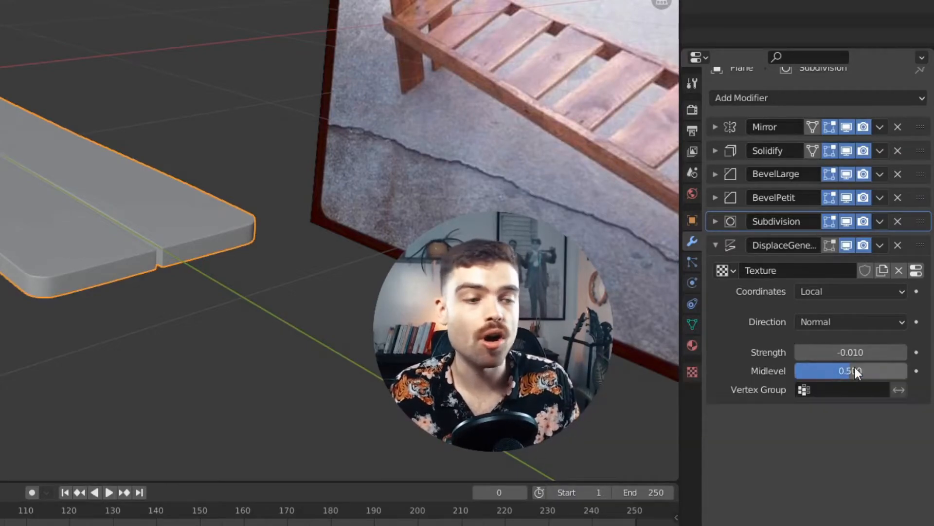
pyautogui.click(784, 307)
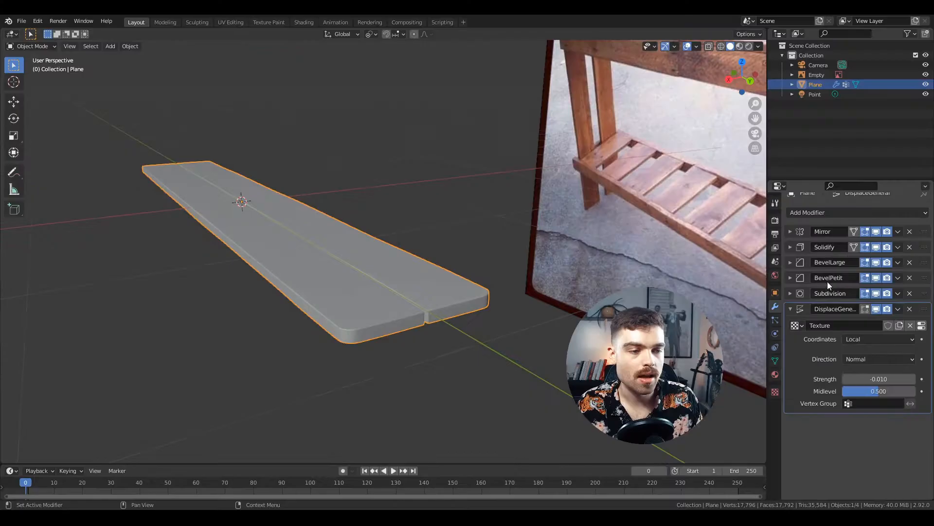
# Add a second Displace modifier to the plank and assign it the existing Clouds texture.
pyautogui.click(837, 213)
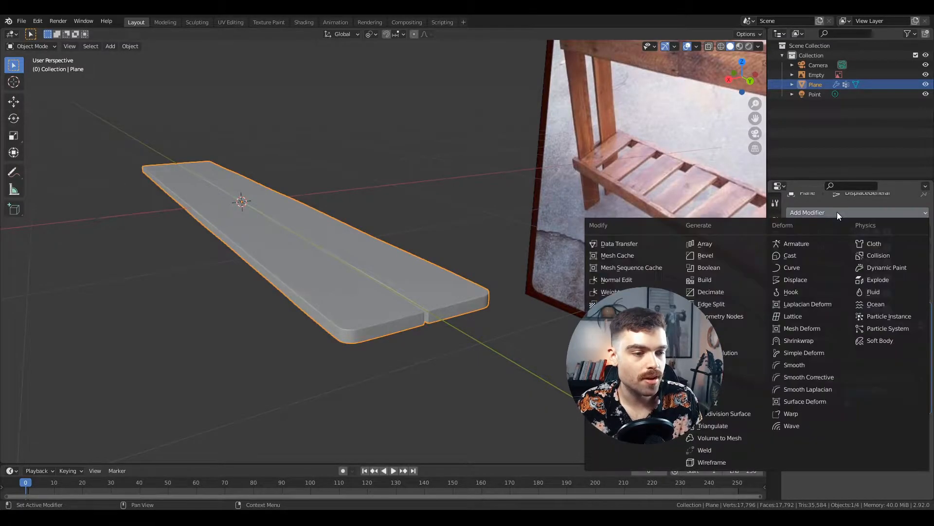
pyautogui.click(802, 279)
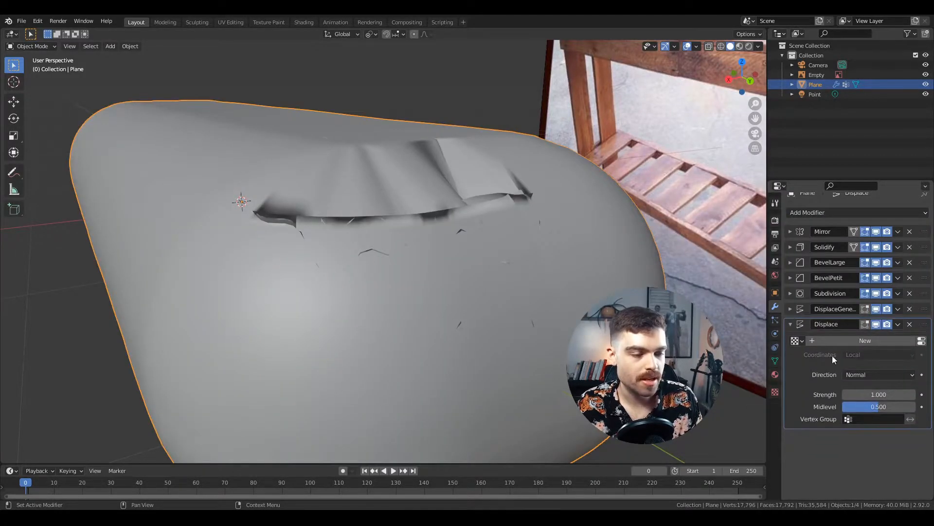
pyautogui.click(797, 340)
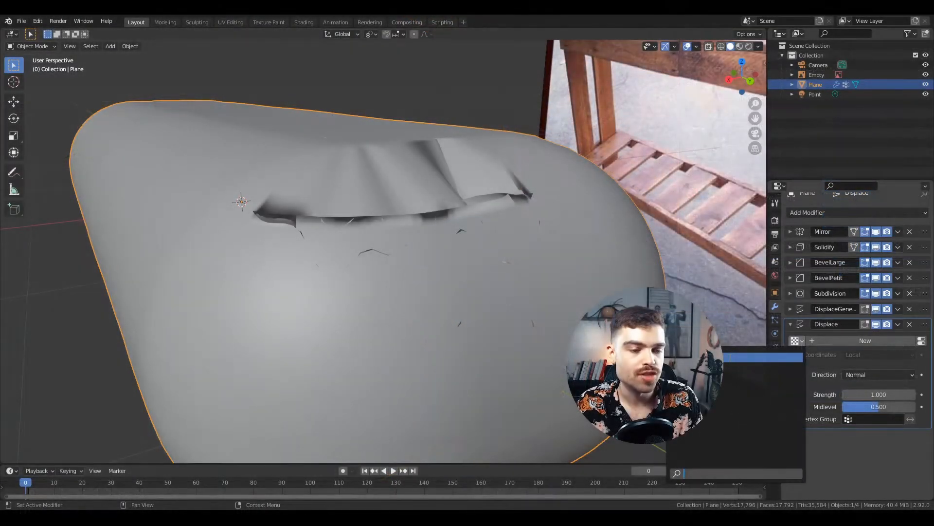
pyautogui.click(732, 356)
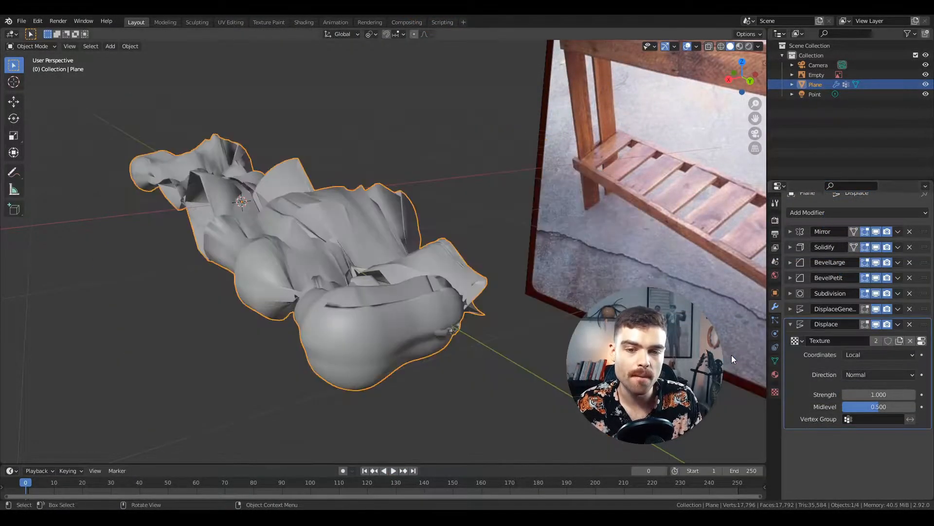
pyautogui.moveTo(587, 270); pyautogui.dragTo(398, 268, button='middle')
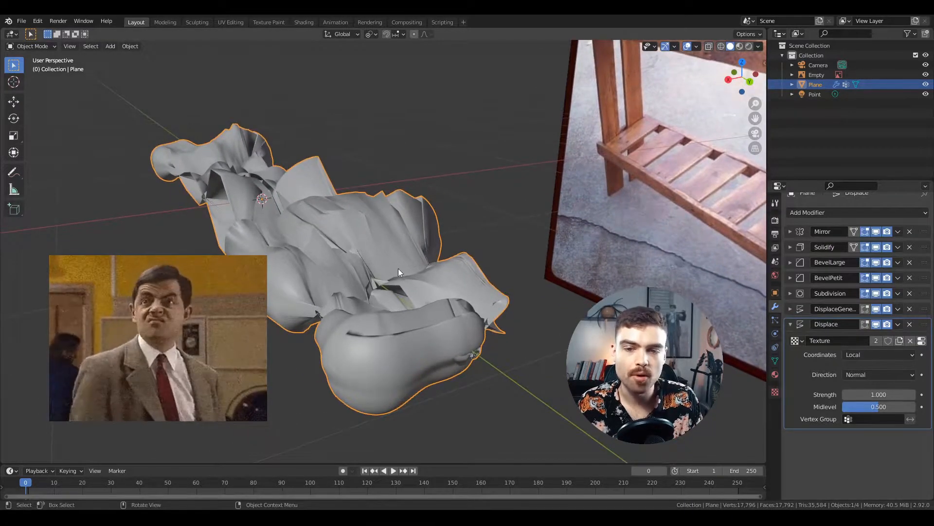
# Reset the second Displace modifier's strength to 0, raise it to 0.110 and inspect the plank's deformation up close.
pyautogui.click(890, 392)
pyautogui.write('0')
pyautogui.press('Return')
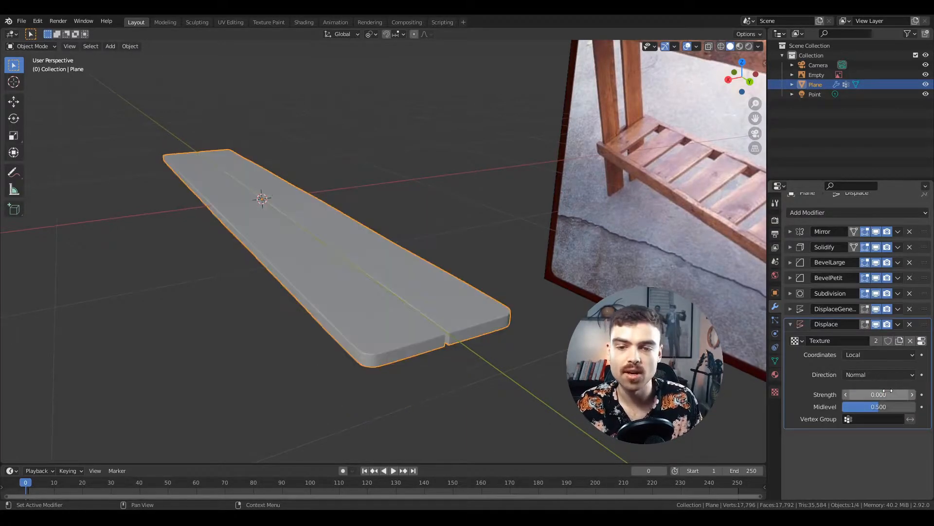
pyautogui.moveTo(878, 395)
pyautogui.mouseDown()
pyautogui.moveTo(893, 394)
pyautogui.moveTo(879, 394)
pyautogui.mouseUp()
pyautogui.keyDown('shift'); pyautogui.moveTo(310, 322); pyautogui.dragTo(319, 323, button='middle'); pyautogui.keyUp('shift')
pyautogui.scroll(1, 379, 306)
pyautogui.keyDown('shift'); pyautogui.moveTo(405, 331); pyautogui.dragTo(408, 301, button='middle'); pyautogui.keyUp('shift')
pyautogui.scroll(1, 405, 320)
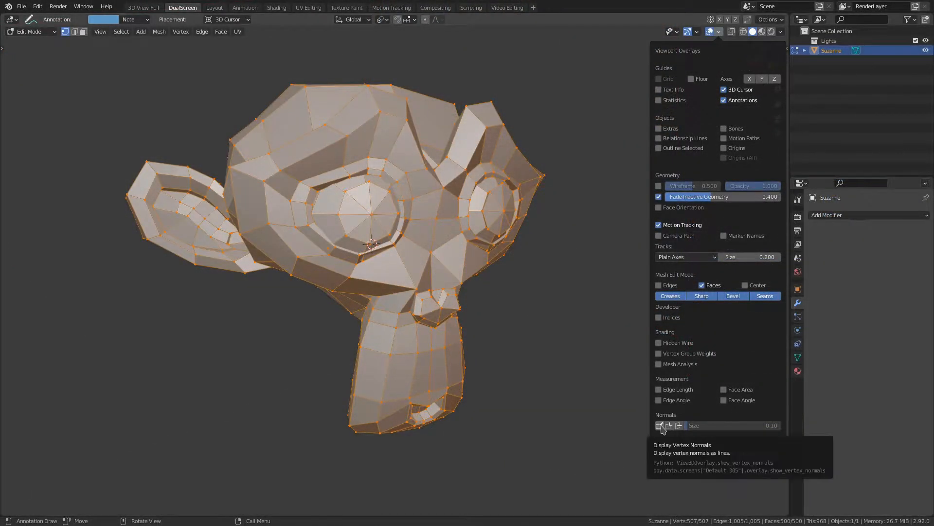
# Display the vertex normals on the Suzanne mesh to examine the directions they point in.
pyautogui.click(660, 426)
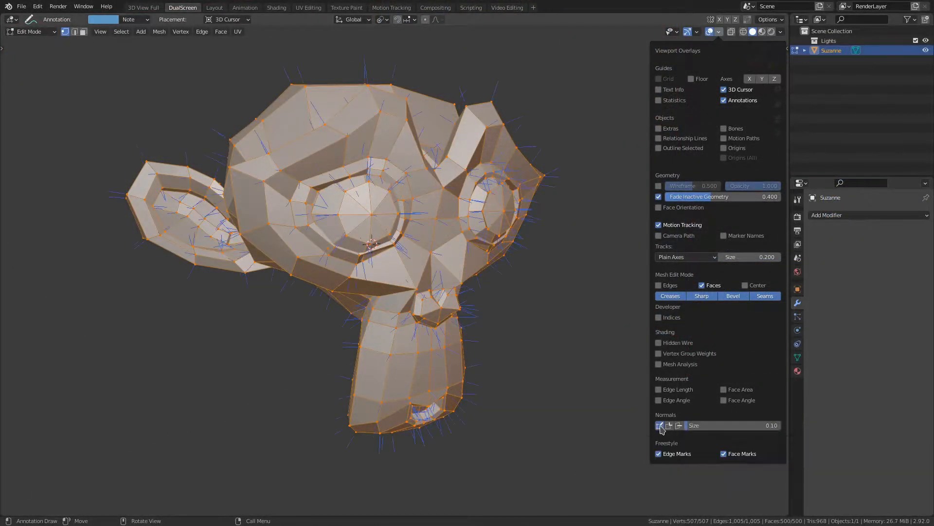
pyautogui.scroll(3, 521, 127)
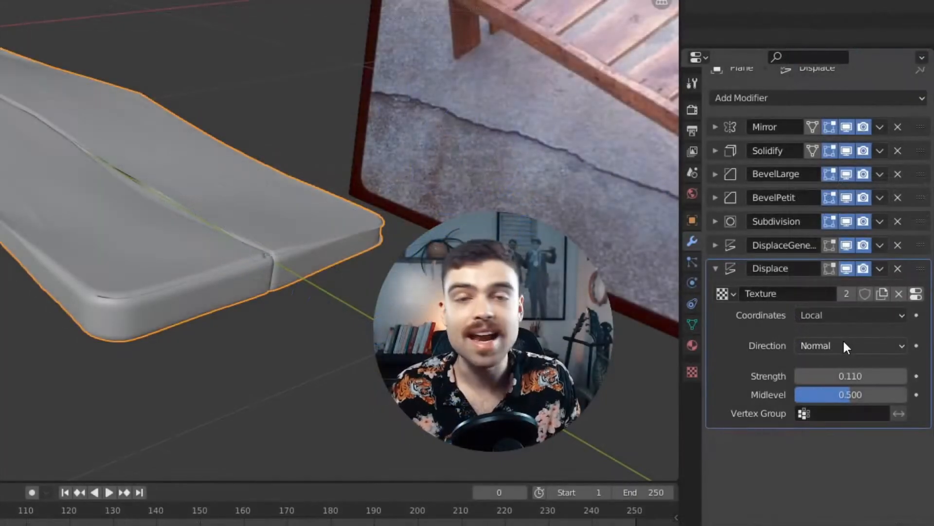
# Set the second Displace modifier's direction to X, test strong negative and positive strengths, and settle on 0.040.
pyautogui.click(845, 345)
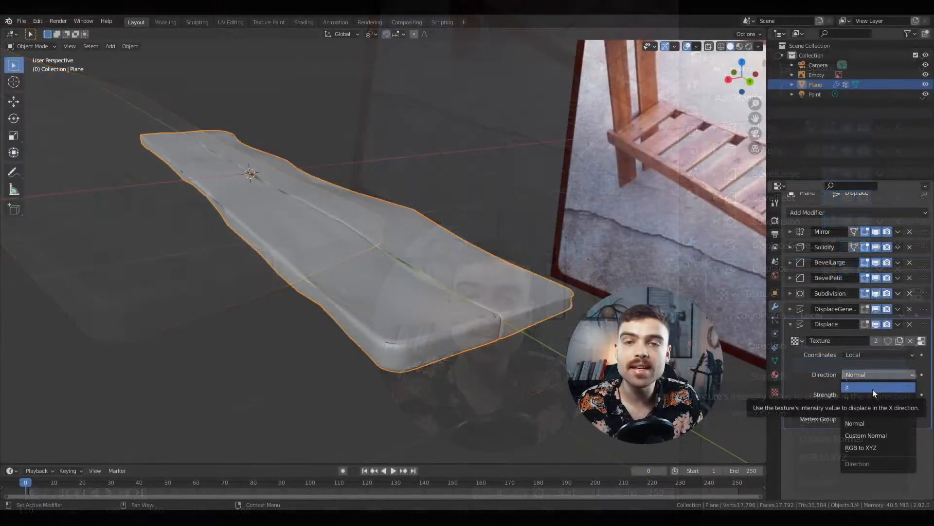
pyautogui.click(872, 389)
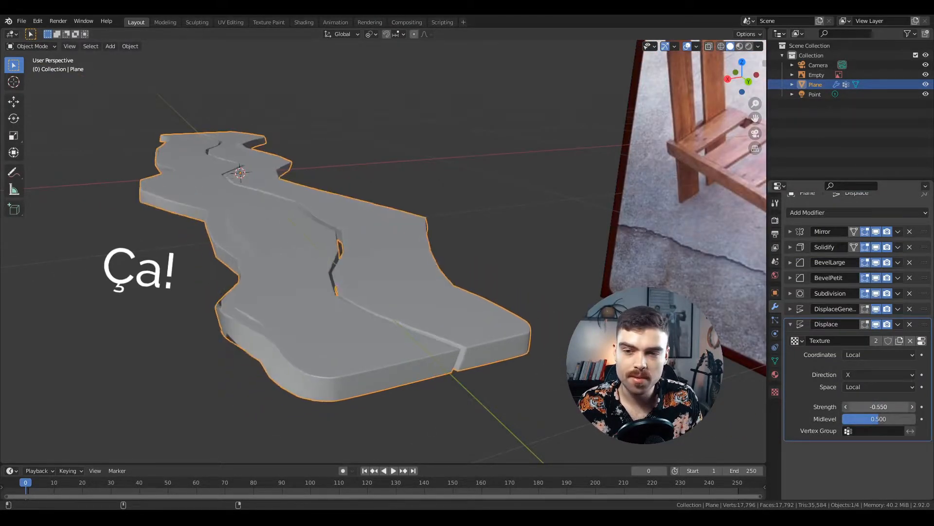
pyautogui.moveTo(879, 406); pyautogui.dragTo(881, 407)
pyautogui.moveTo(878, 406); pyautogui.dragTo(900, 406)
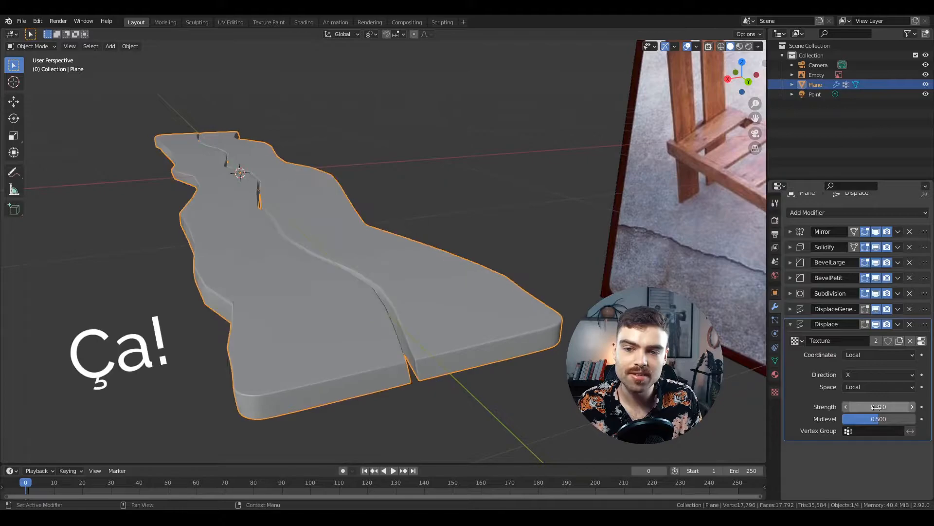
pyautogui.moveTo(535, 243); pyautogui.dragTo(560, 243, button='middle')
pyautogui.moveTo(878, 407); pyautogui.dragTo(859, 406)
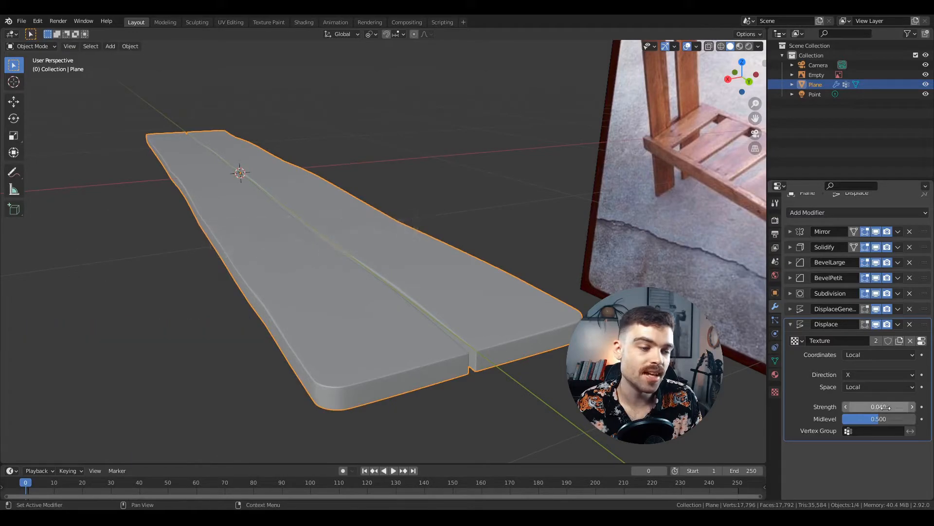
pyautogui.moveTo(390, 331); pyautogui.dragTo(414, 331, button='middle')
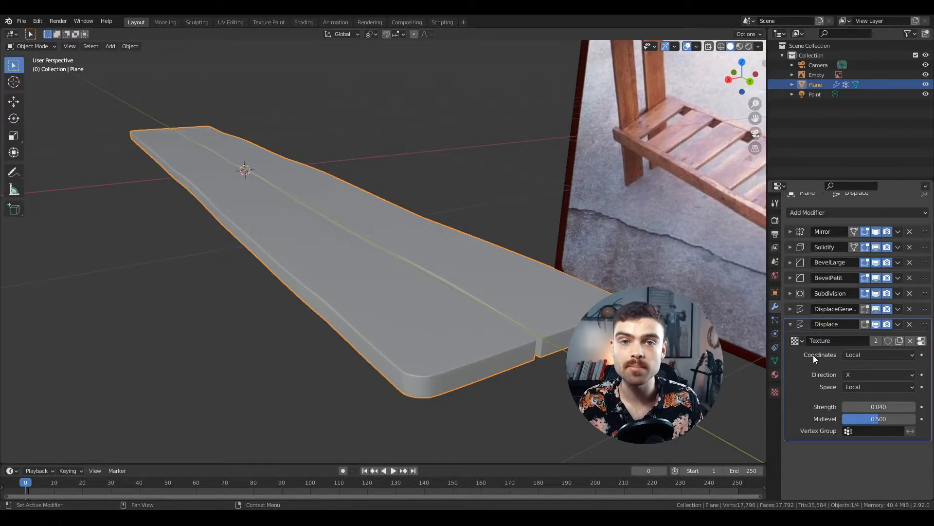
pyautogui.scroll(-1, 281, 203)
pyautogui.scroll(-1, 281, 203)
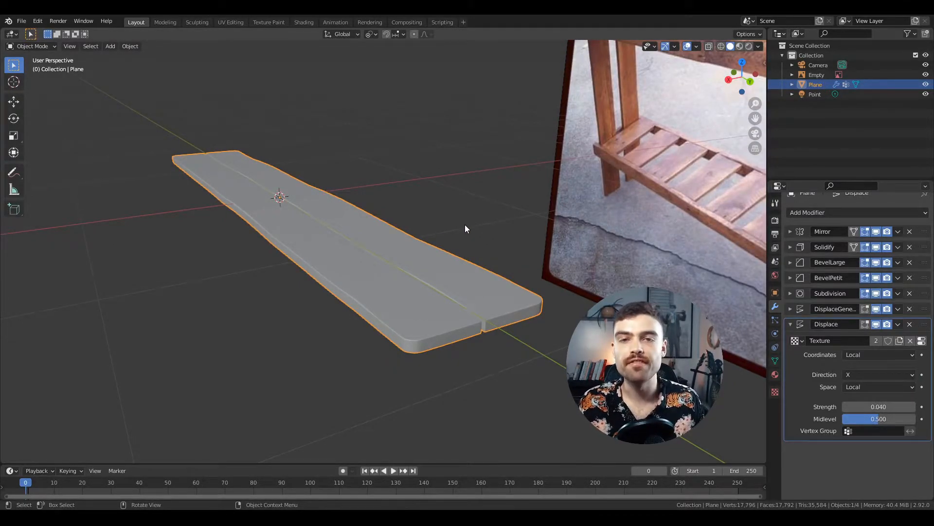
# Add a Plain Axes empty at the 3D cursor.
pyautogui.hotkey('shift', 'a')
pyautogui.moveTo(435, 198)
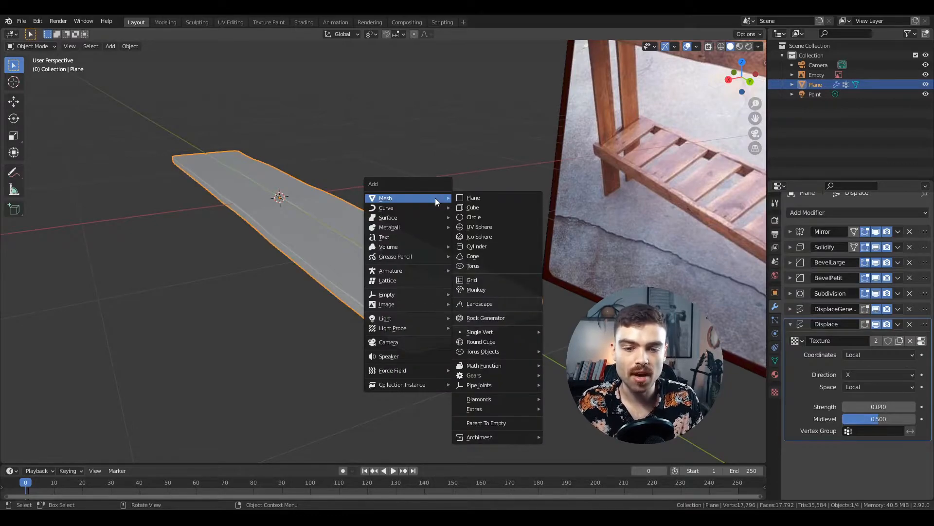
pyautogui.moveTo(411, 296)
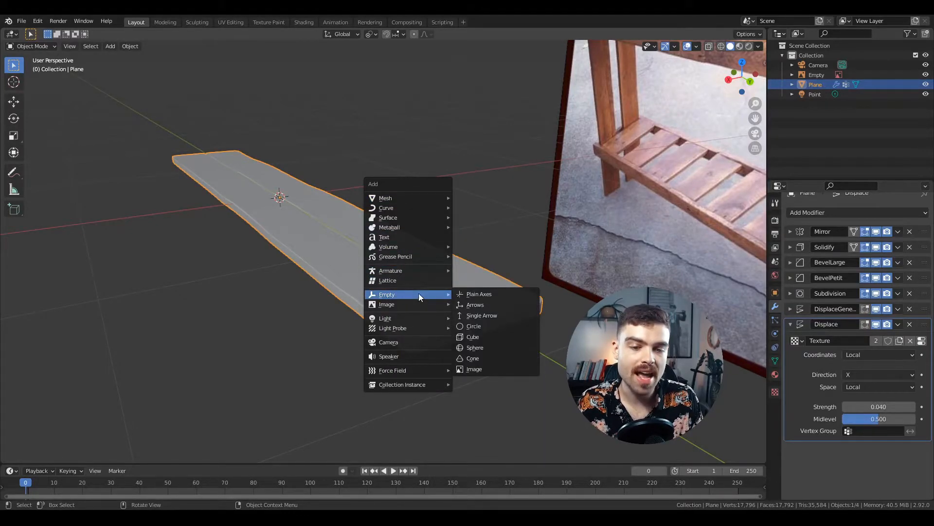
pyautogui.click(498, 293)
# Set the second Displace modifier's texture coordinates to Object and use Empty.001 as the coordinate object.
pyautogui.moveTo(496, 294); pyautogui.dragTo(358, 246, button='middle')
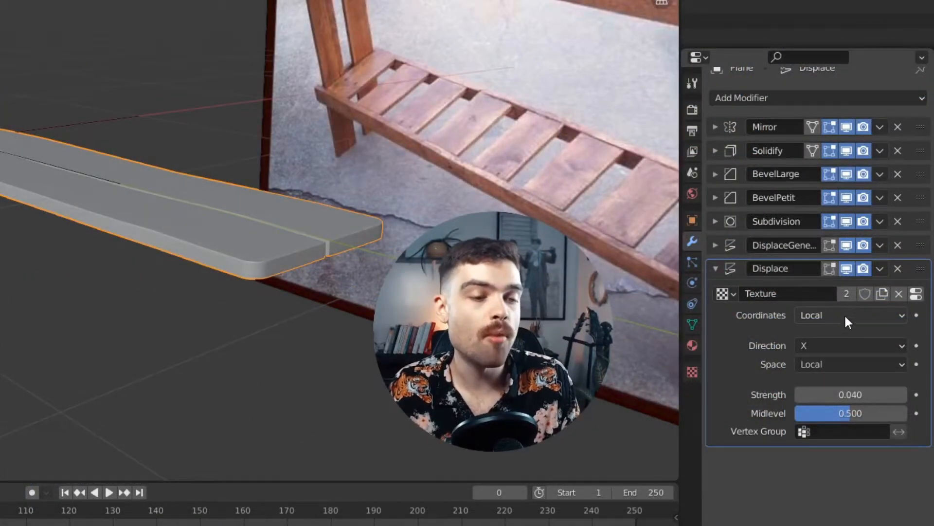
pyautogui.click(840, 315)
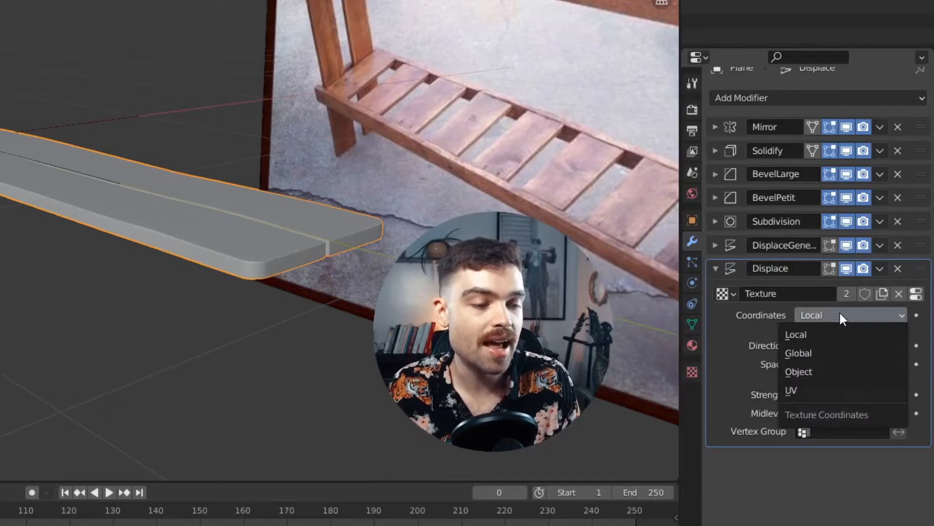
pyautogui.click(802, 373)
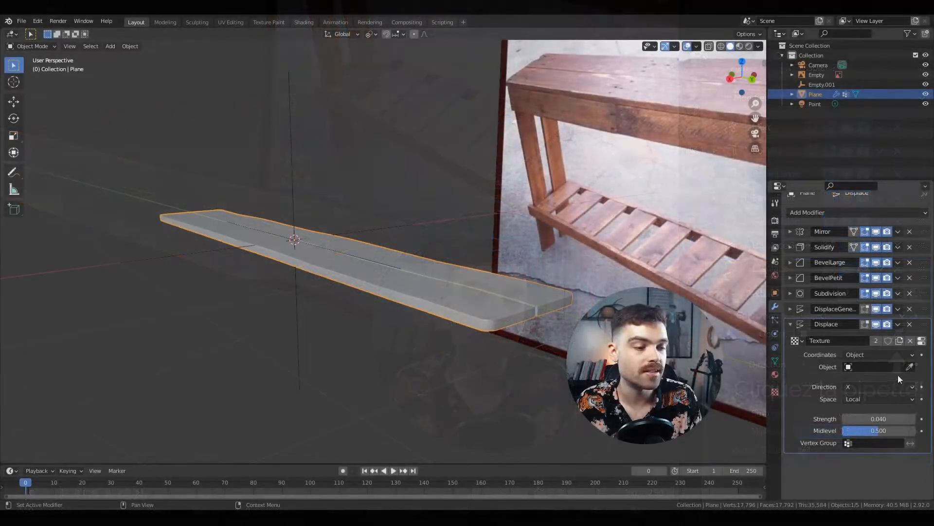
pyautogui.click(898, 334)
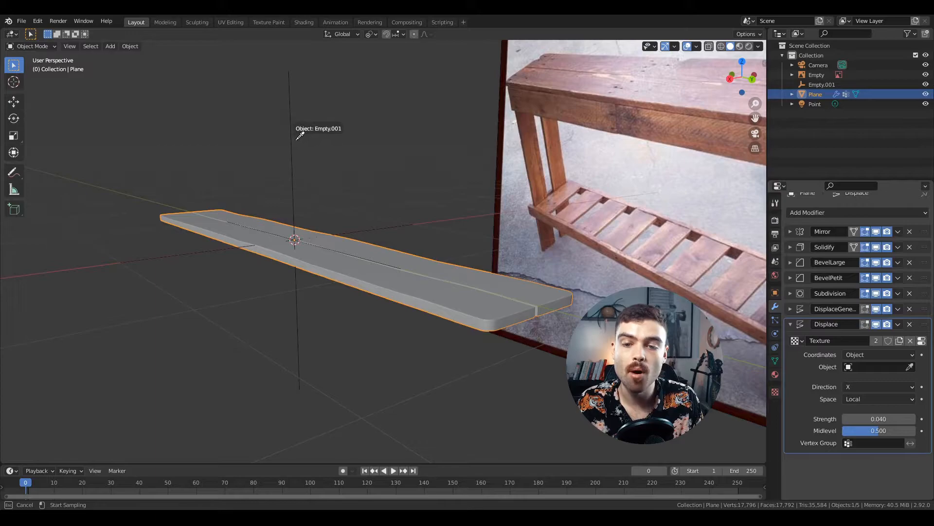
pyautogui.click(296, 139)
pyautogui.moveTo(331, 151); pyautogui.dragTo(352, 209, button='middle')
# Select the empty, try a free rotation, and move it up about 0.3 m and scale it to about 0.64.
pyautogui.click(254, 180)
pyautogui.moveTo(421, 227); pyautogui.dragTo(445, 169, button='middle')
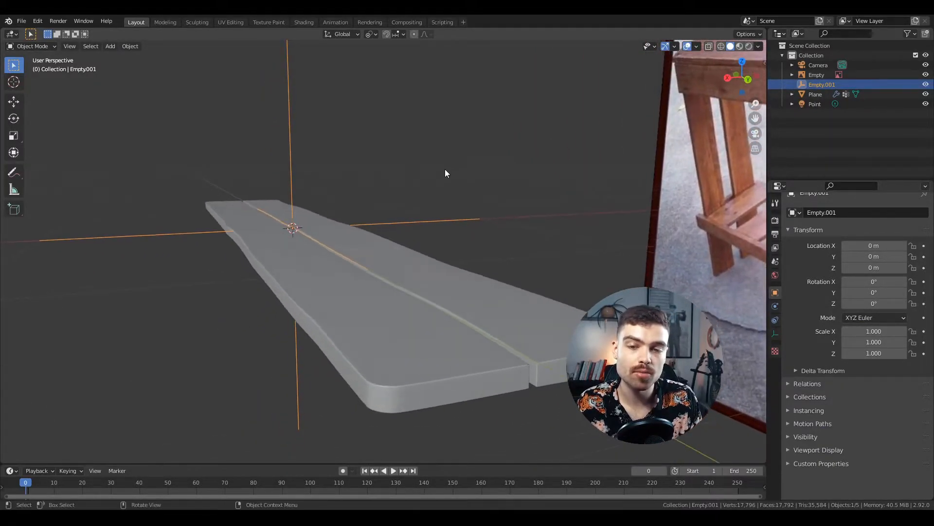
pyautogui.press('r')
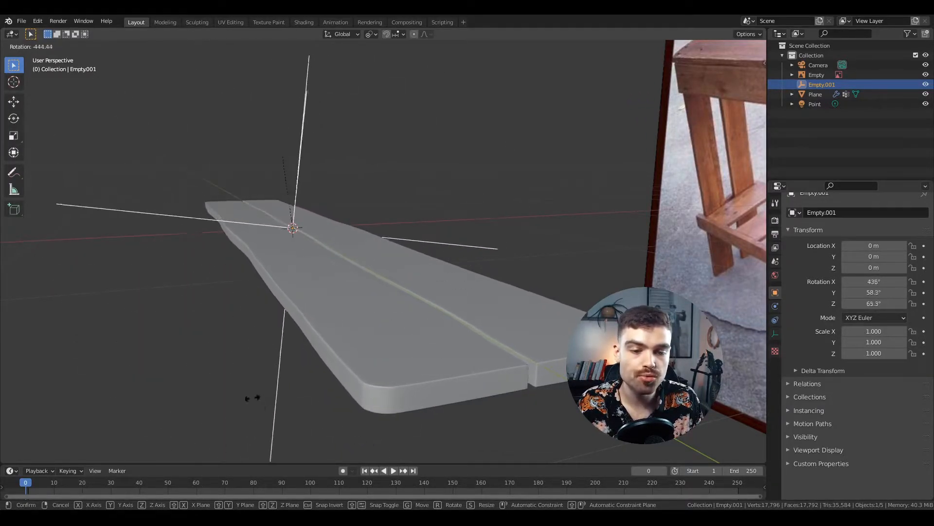
pyautogui.press('Escape')
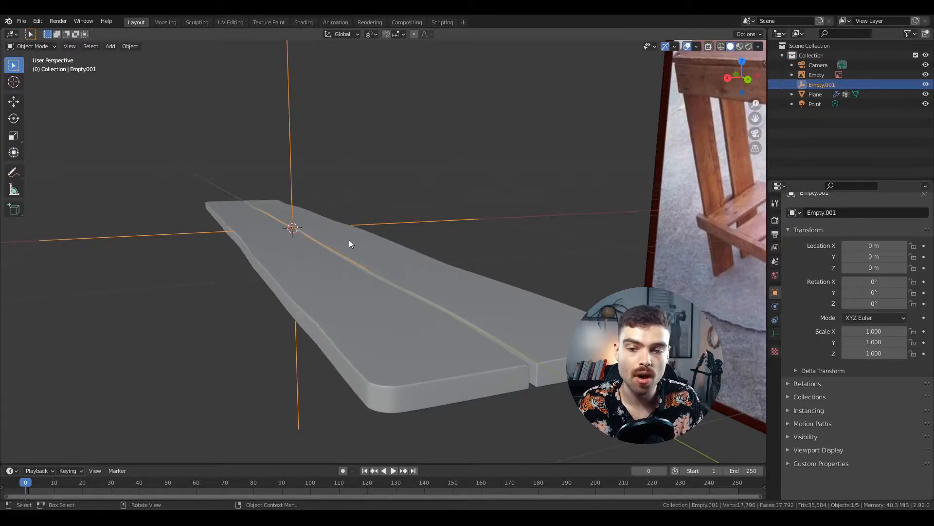
pyautogui.press('g')
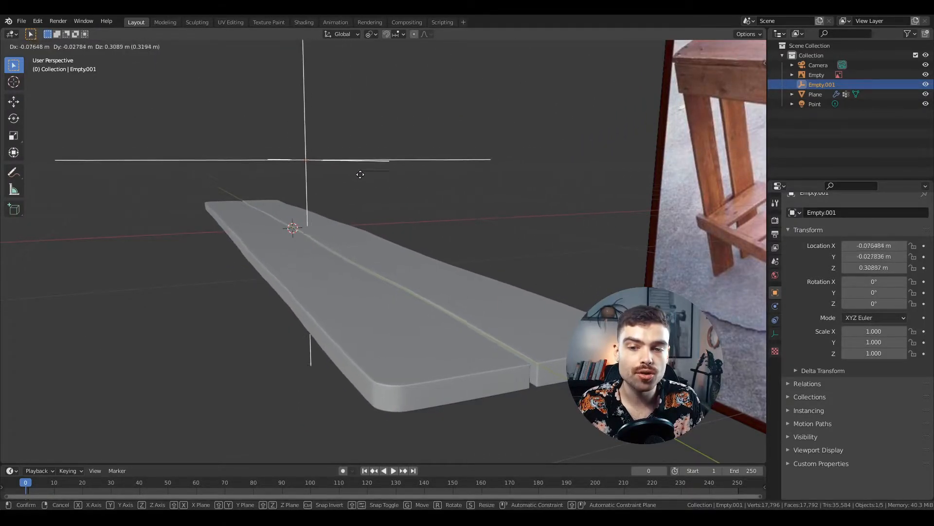
pyautogui.click(388, 175)
pyautogui.press('s')
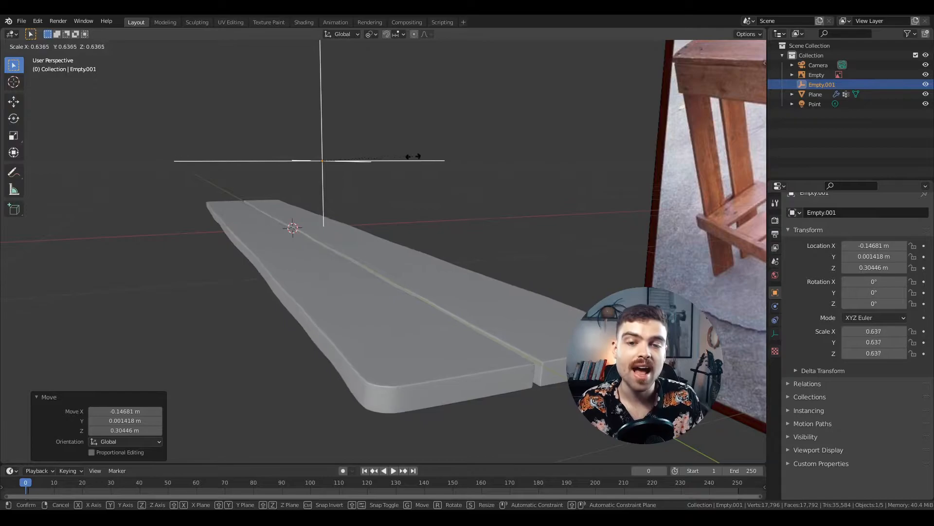
pyautogui.click(419, 139)
pyautogui.moveTo(419, 140); pyautogui.dragTo(429, 227, button='middle')
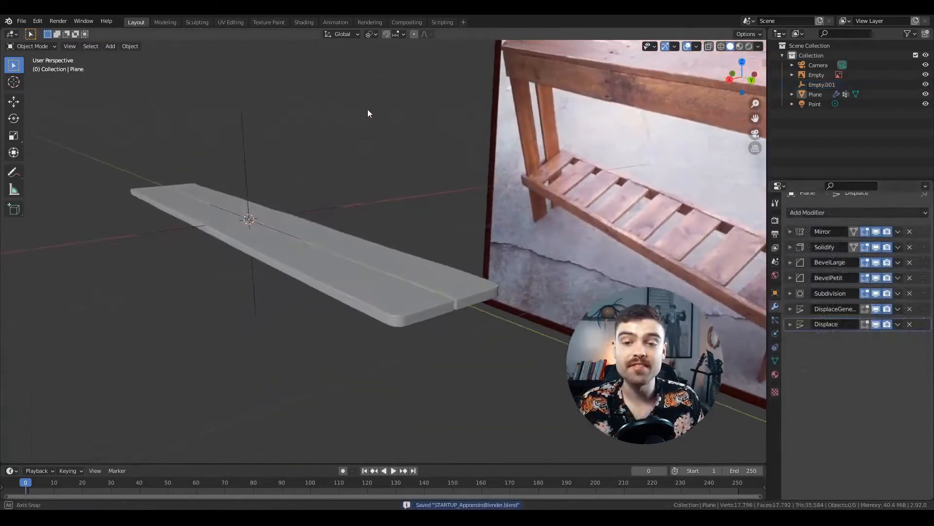
# Select the plank, try moving it freely, and shift its end edge along the Y axis in Edit Mode.
pyautogui.click(365, 337)
pyautogui.moveTo(375, 311); pyautogui.dragTo(332, 290, button='middle')
pyautogui.press('g')
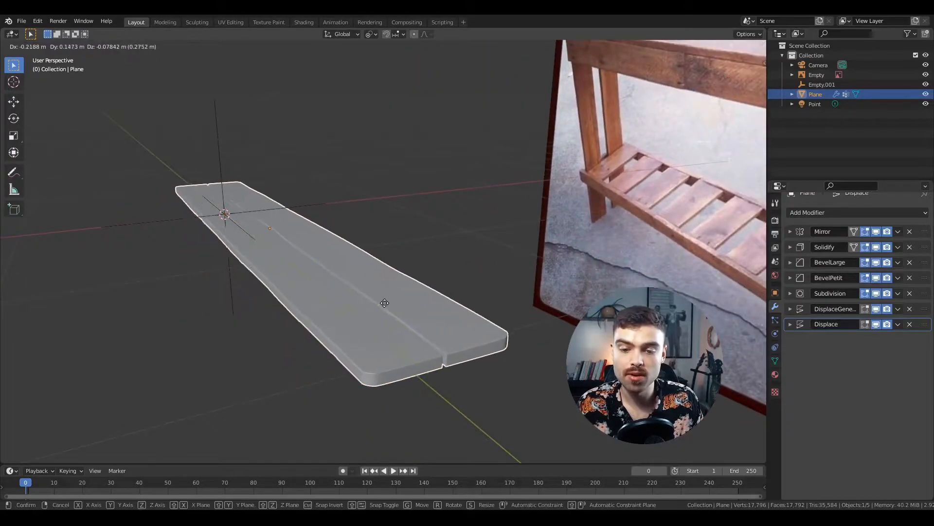
pyautogui.press('Escape')
pyautogui.moveTo(292, 226); pyautogui.dragTo(453, 336, button='middle')
pyautogui.press('Tab')
pyautogui.press('2')
pyautogui.press('g')
pyautogui.press('x')
pyautogui.press('y')
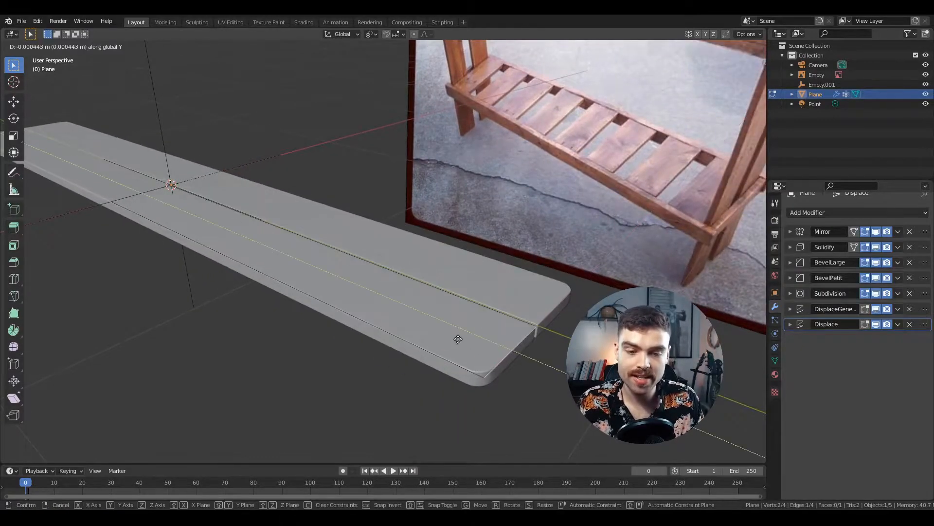
pyautogui.click(271, 261)
pyautogui.moveTo(271, 261); pyautogui.dragTo(289, 175, button='middle')
pyautogui.press('Tab')
# Examine the plank from several angles and compare it with the tabletop in the reference photo.
pyautogui.scroll(3, 291, 206)
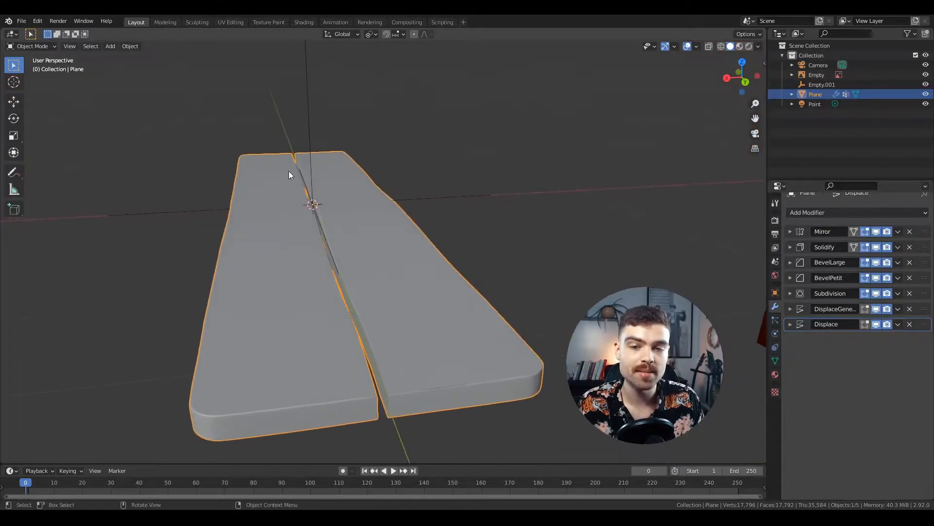
pyautogui.keyDown('ctrl'); pyautogui.moveTo(299, 207); pyautogui.dragTo(319, 281, button='middle'); pyautogui.keyUp('ctrl')
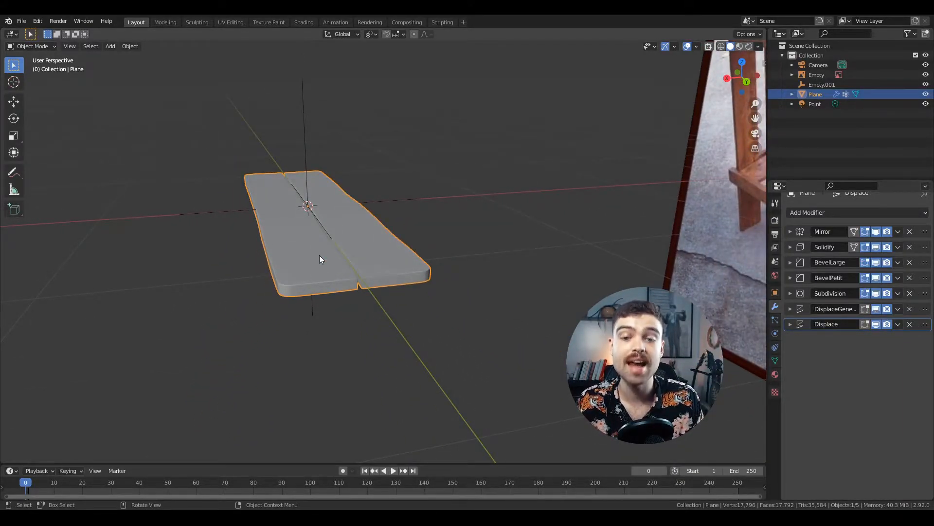
pyautogui.moveTo(196, 192); pyautogui.dragTo(644, 175, button='middle')
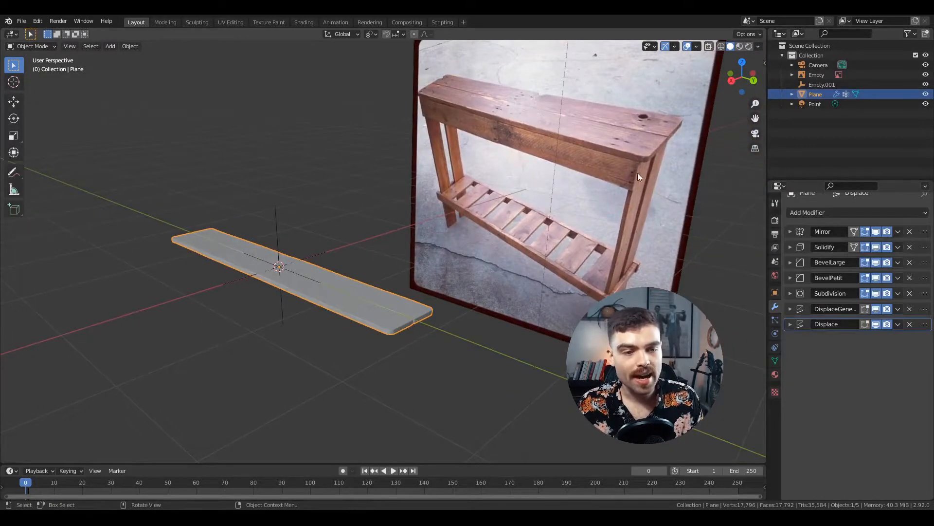
pyautogui.moveTo(534, 289); pyautogui.dragTo(527, 305, button='middle')
pyautogui.moveTo(443, 329); pyautogui.dragTo(366, 292, button='middle')
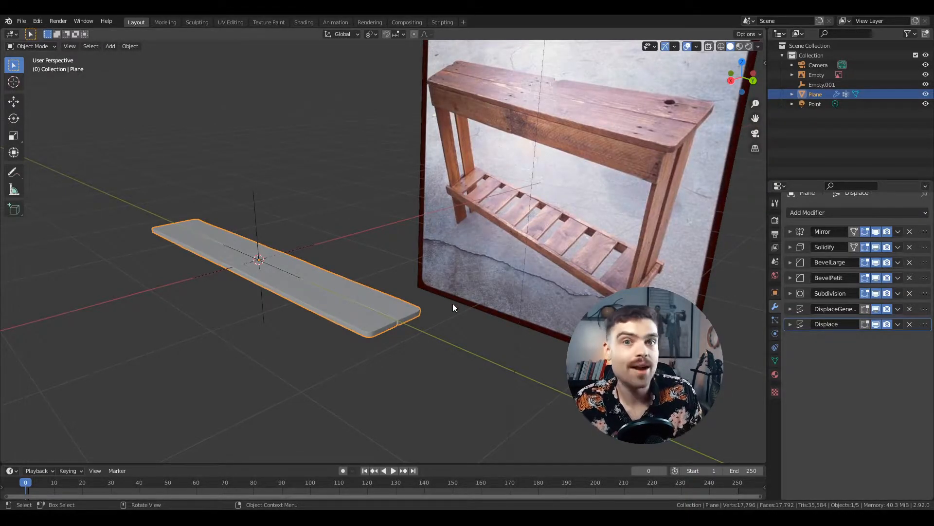
pyautogui.scroll(2, 454, 303)
pyautogui.keyDown('shift'); pyautogui.moveTo(454, 303); pyautogui.dragTo(394, 209, button='middle'); pyautogui.keyUp('shift')
pyautogui.moveTo(376, 272); pyautogui.dragTo(407, 252, button='middle')
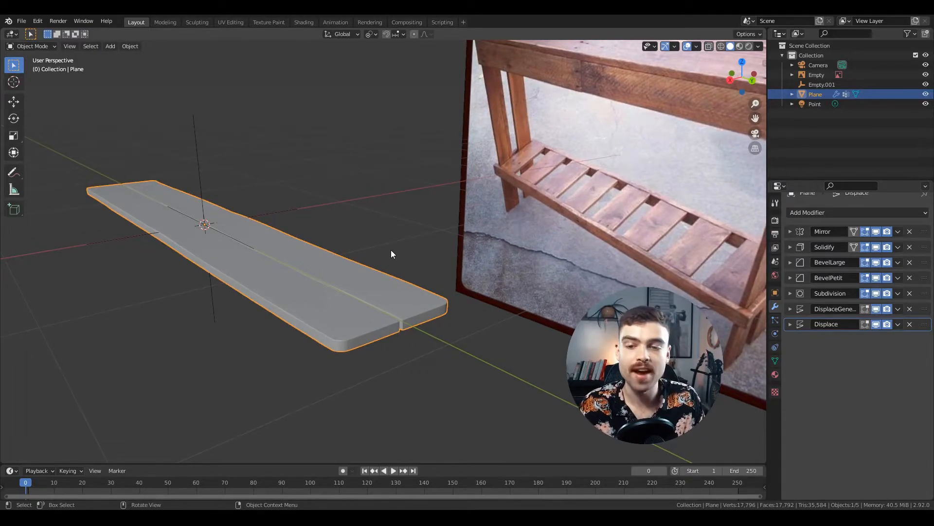
# Duplicate the plank in place and lower the copy about 0.21 m along the Z axis.
pyautogui.hotkey('shift', 'd')
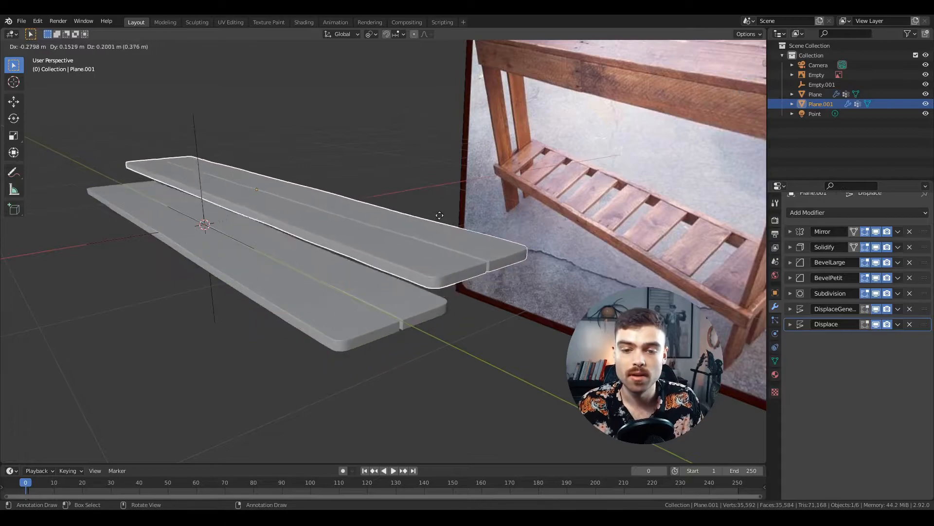
pyautogui.rightClick(421, 162)
pyautogui.moveTo(422, 162); pyautogui.dragTo(589, 207, button='middle')
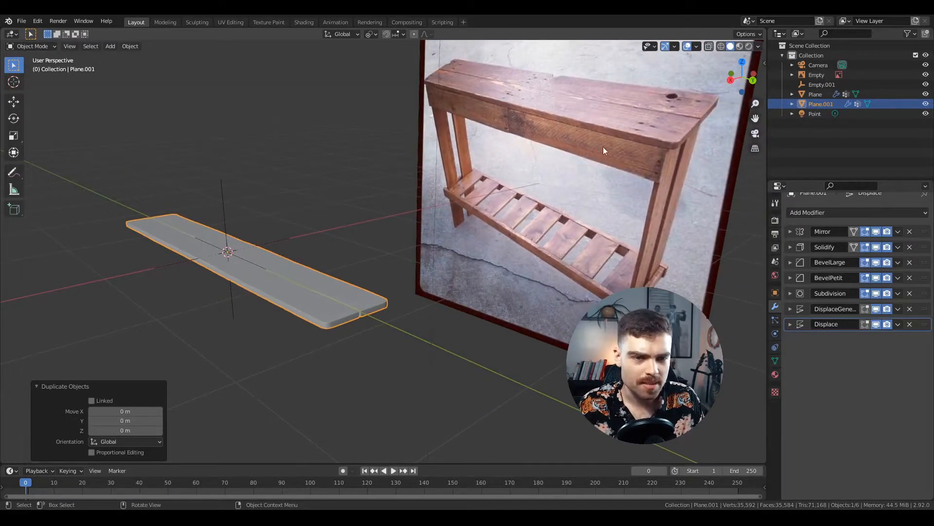
pyautogui.scroll(5, 313, 275)
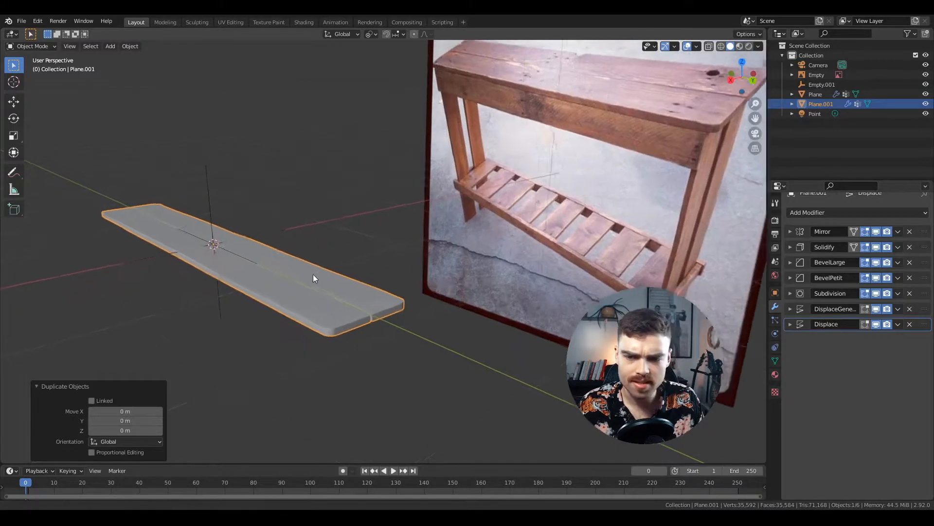
pyautogui.press('g')
pyautogui.press('z')
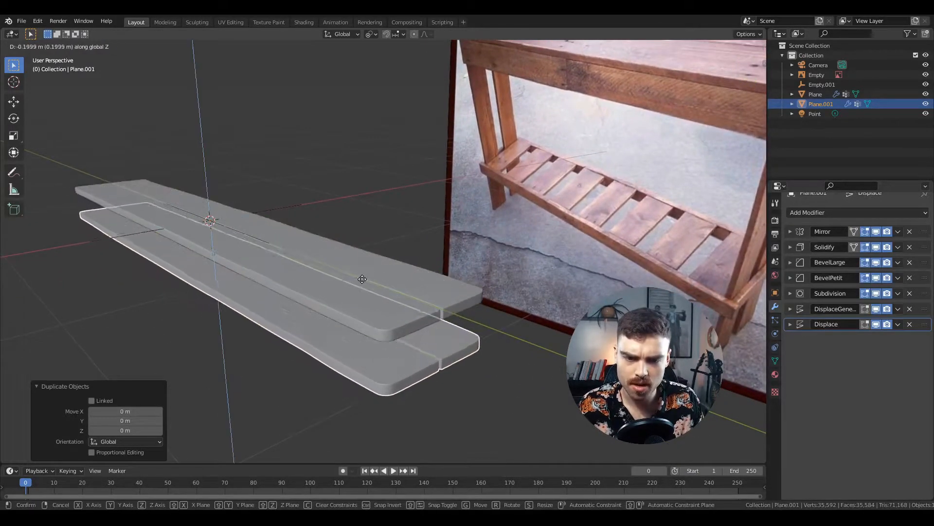
pyautogui.click(387, 285)
pyautogui.moveTo(387, 286); pyautogui.dragTo(499, 244, button='middle')
# Rotate the plank copy 90° about the Y axis and lower it about 0.25 m along Z.
pyautogui.press('r')
pyautogui.write('y')
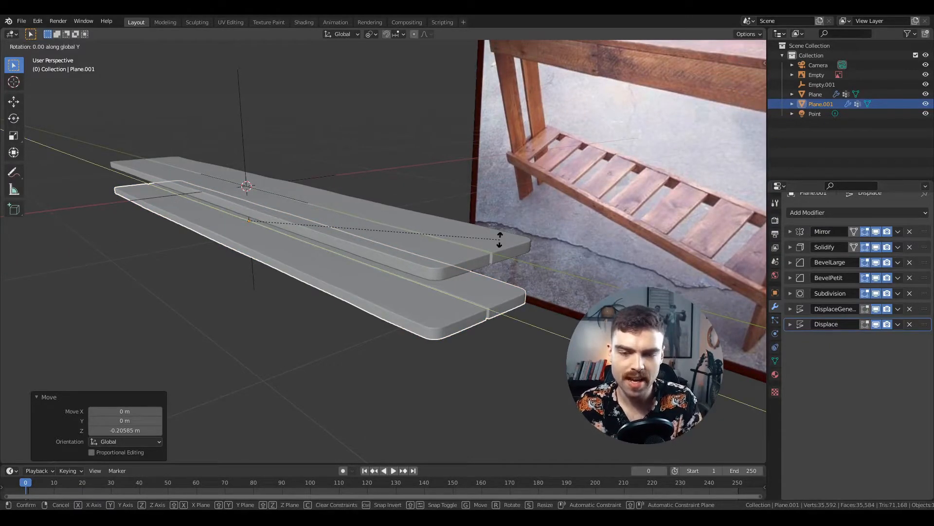
pyautogui.write('90')
pyautogui.press('Return')
pyautogui.moveTo(479, 237); pyautogui.dragTo(488, 249, button='middle')
pyautogui.press('g')
pyautogui.press('z')
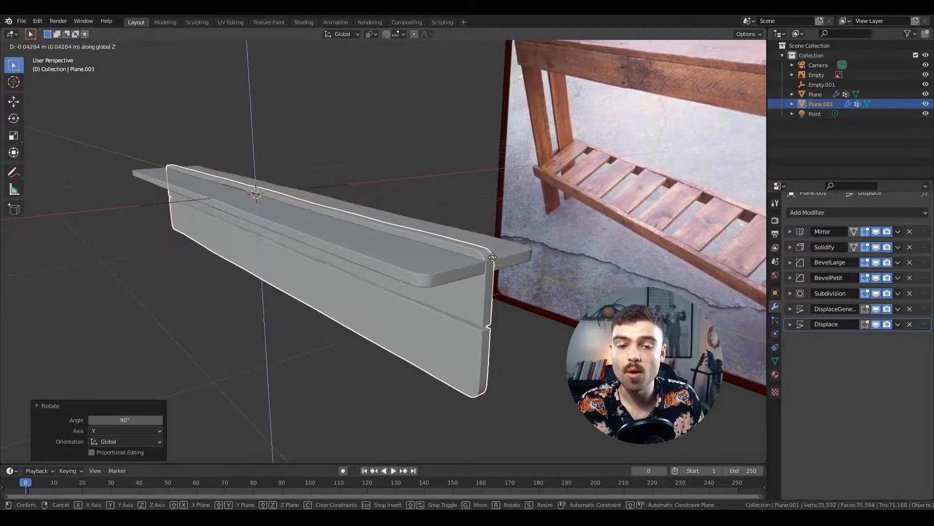
pyautogui.click(530, 290)
# Try rotating the upright copy about the X axis and a further 90° about the Y axis.
pyautogui.press('r')
pyautogui.press('x')
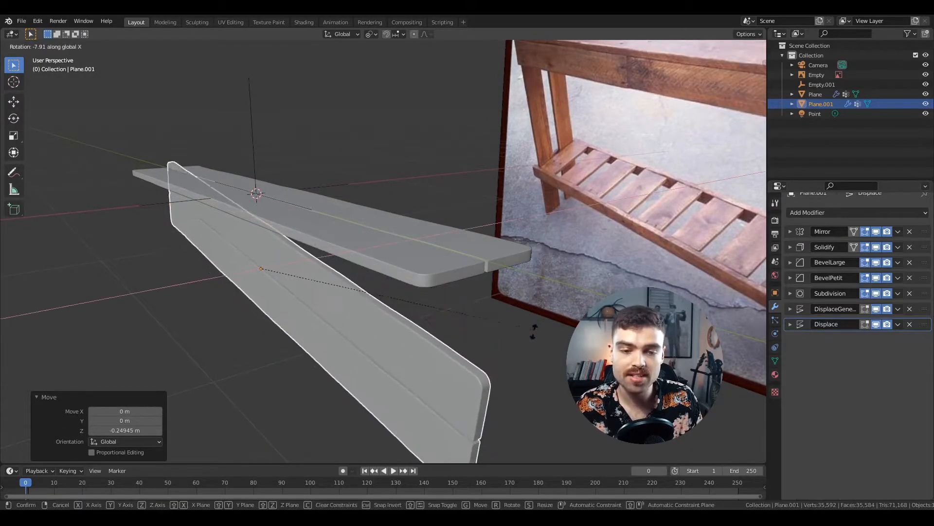
pyautogui.rightClick(544, 266)
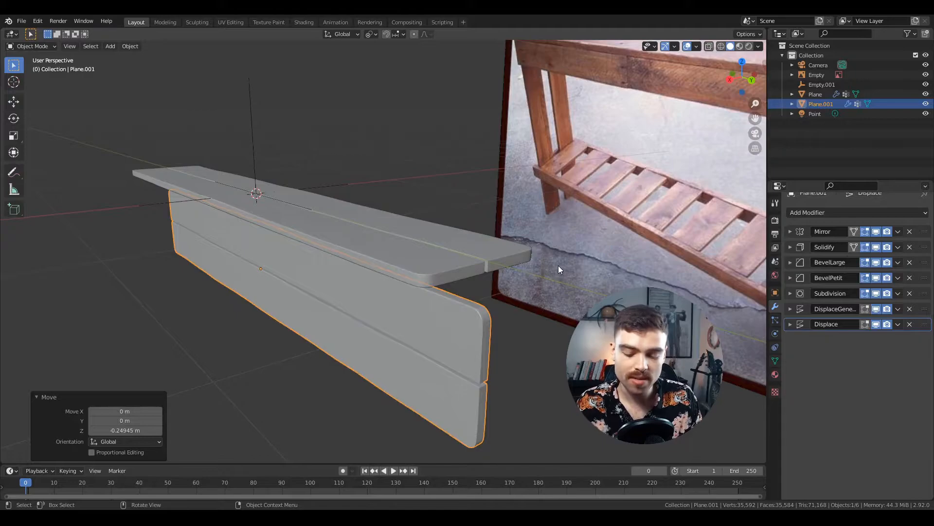
pyautogui.press('r')
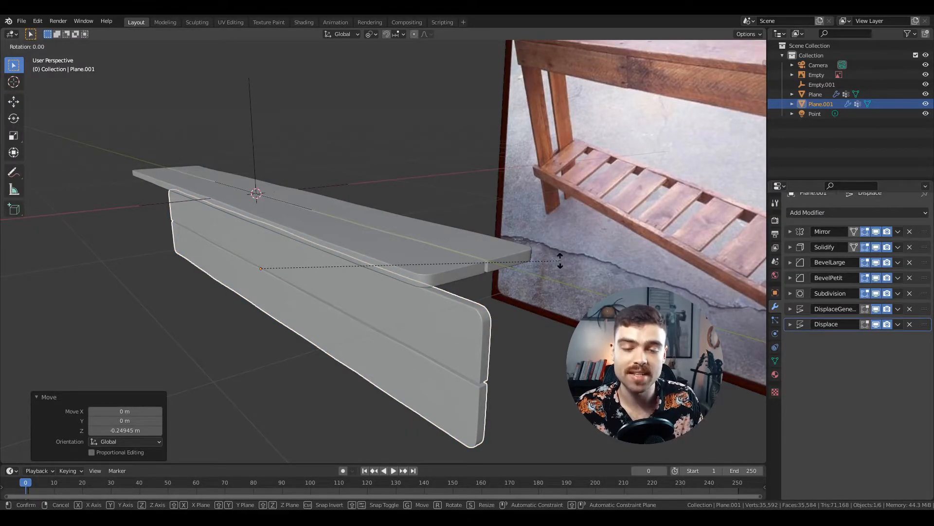
pyautogui.press('y')
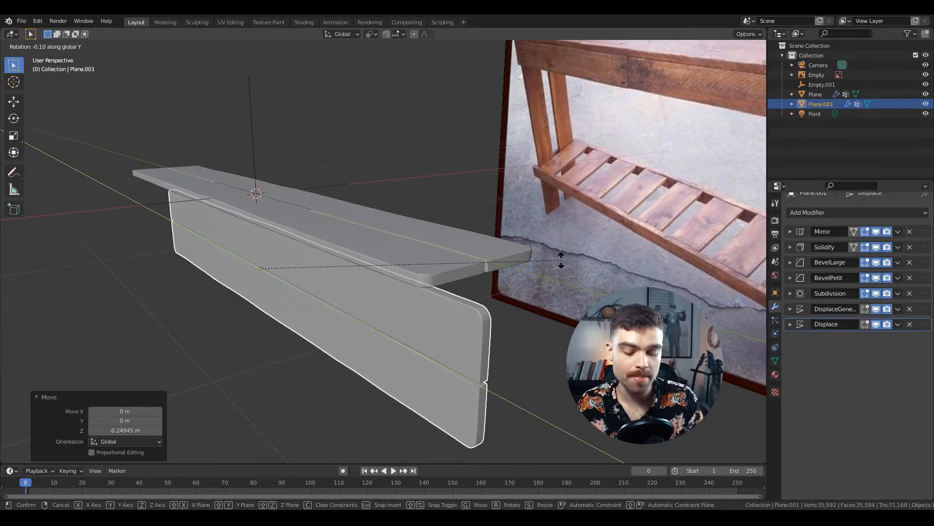
pyautogui.write('90')
pyautogui.press('Return')
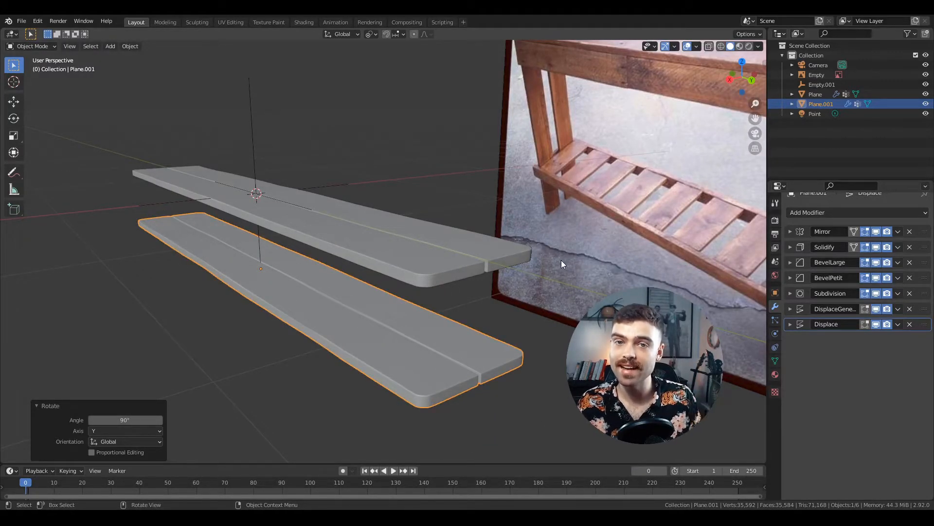
# Turn off the X axis in the upright copy's Mirror modifier, leaving only Y mirroring.
pyautogui.moveTo(565, 267); pyautogui.dragTo(441, 292, button='middle')
pyautogui.press('Tab')
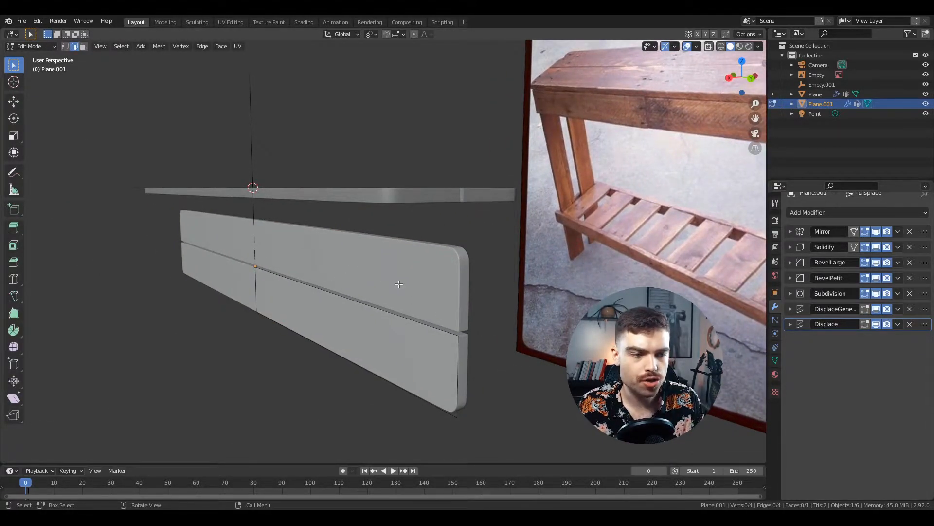
pyautogui.click(790, 231)
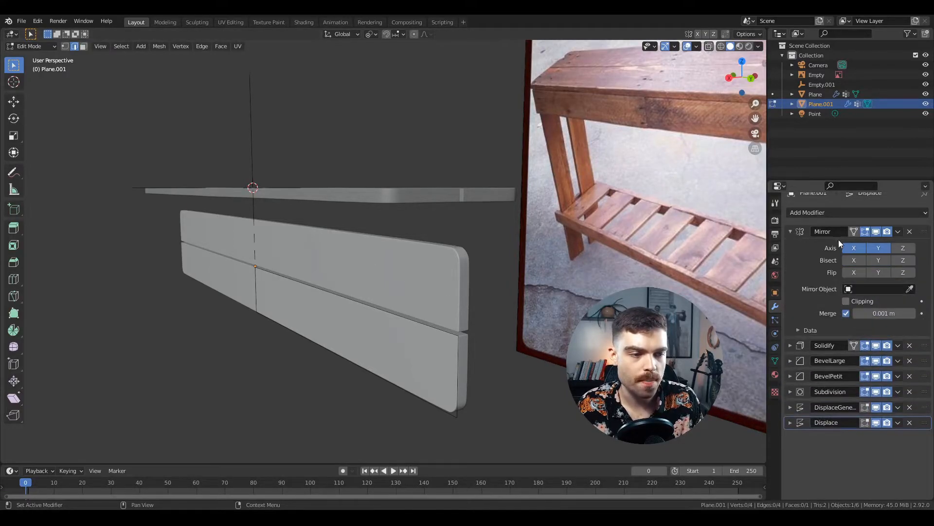
pyautogui.click(854, 248)
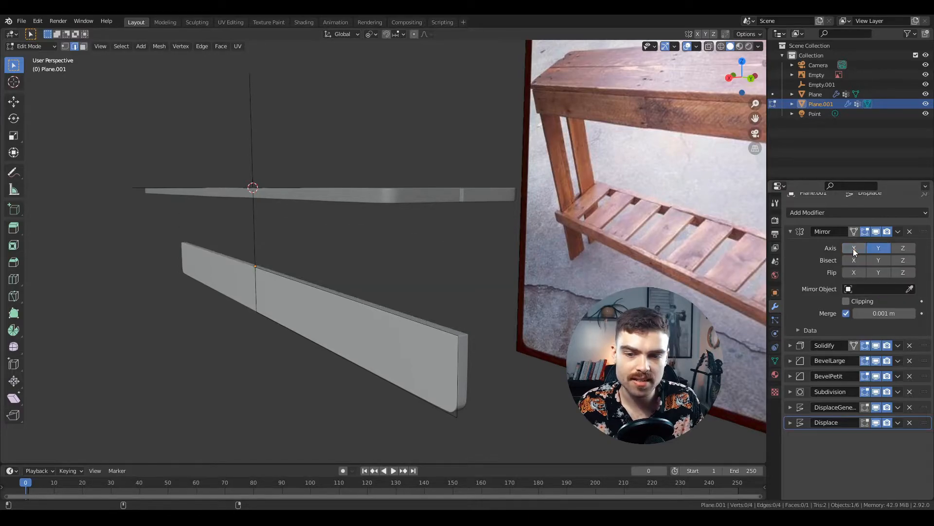
pyautogui.moveTo(491, 254); pyautogui.dragTo(516, 292, button='middle')
pyautogui.press('Tab')
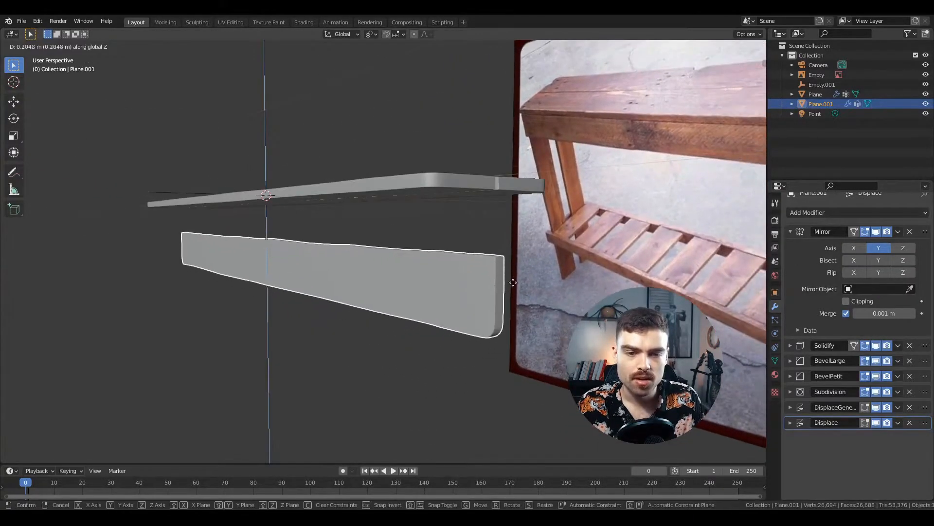
# Raise the upright board about 0.41 m to the tabletop's underside and move it about 0.44 m along X toward the front edge.
pyautogui.press('g')
pyautogui.press('z')
pyautogui.click(522, 266)
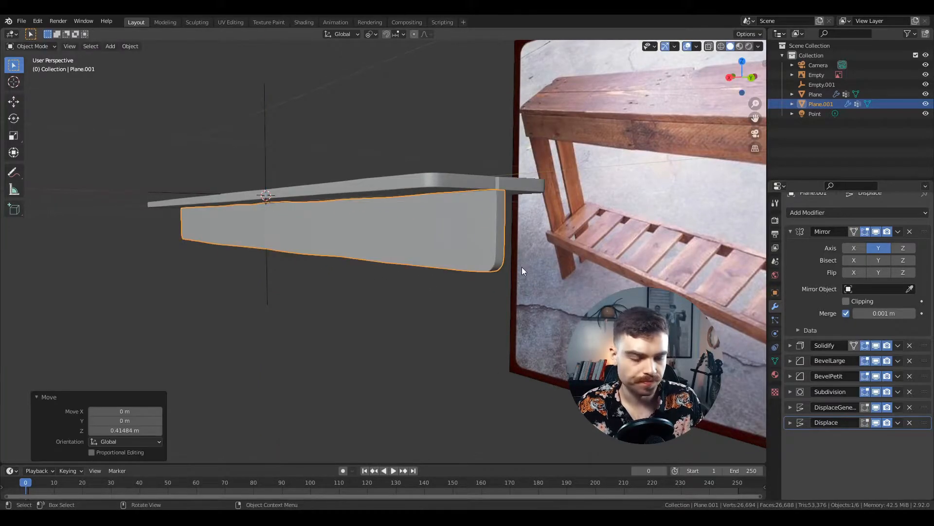
pyautogui.press('KP_1')
pyautogui.press('KP_Decimal')
pyautogui.press('g')
pyautogui.press('x')
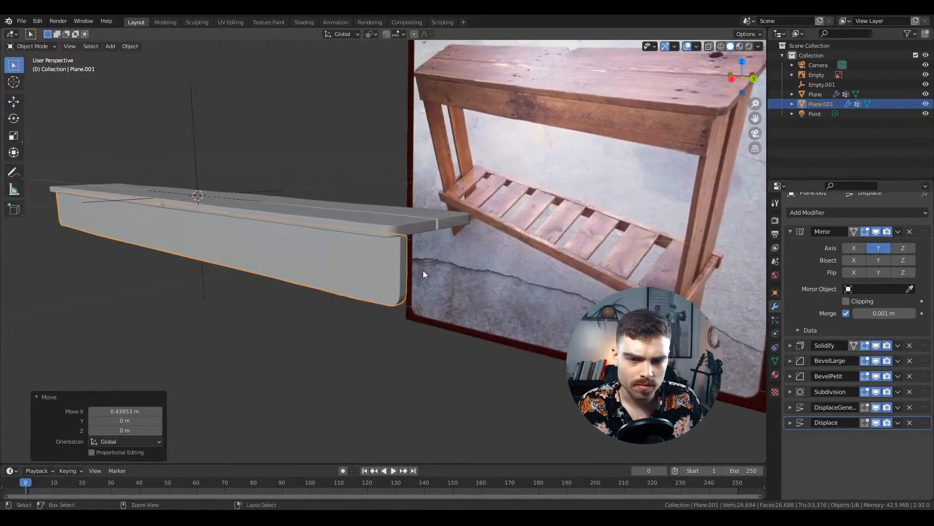
# Shorten the upright board by moving its end edge about 0.07 m inward along the Y axis.
pyautogui.press('Tab')
pyautogui.press('z')
pyautogui.click(364, 273)
pyautogui.click(404, 297)
pyautogui.press('g')
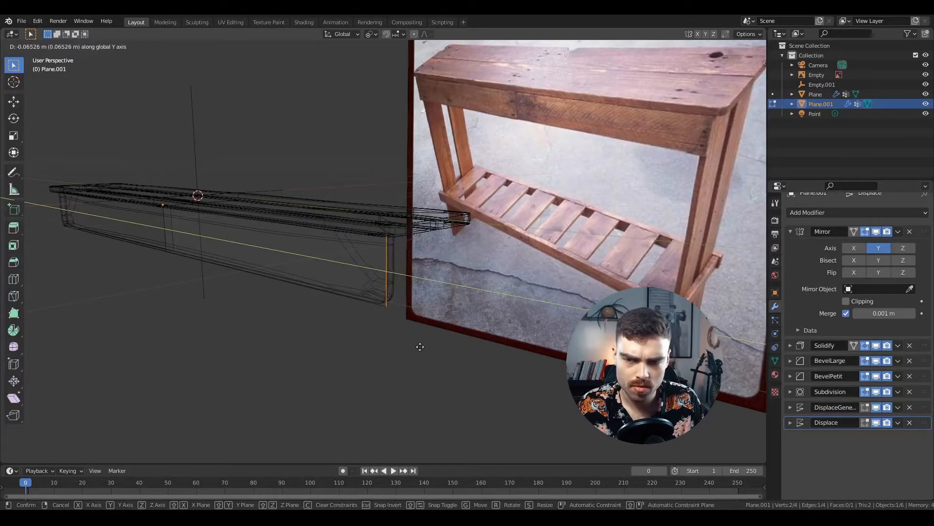
pyautogui.click(420, 344)
pyautogui.press('Tab')
pyautogui.moveTo(419, 339)
pyautogui.mouseDown(button='middle')
pyautogui.moveTo(352, 311)
pyautogui.moveTo(413, 298)
pyautogui.moveTo(422, 312)
pyautogui.mouseUp(button='middle')
# Return to solid shading and adjust the board's end edge along Y so it stops short of the tabletop's end.
pyautogui.press('z')
pyautogui.click(404, 312)
pyautogui.press('Tab')
pyautogui.press('g')
pyautogui.press('y')
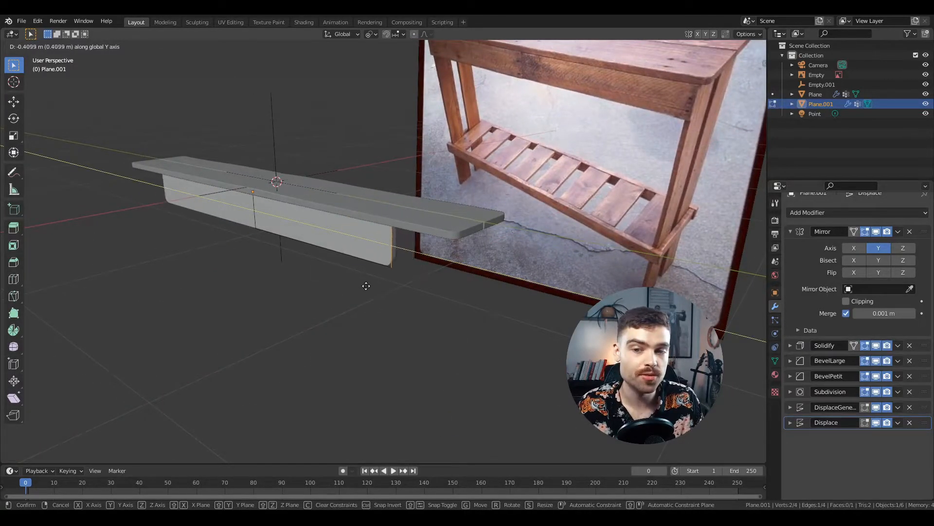
pyautogui.click(389, 274)
pyautogui.press('Tab')
pyautogui.moveTo(388, 273); pyautogui.dragTo(635, 211, button='middle')
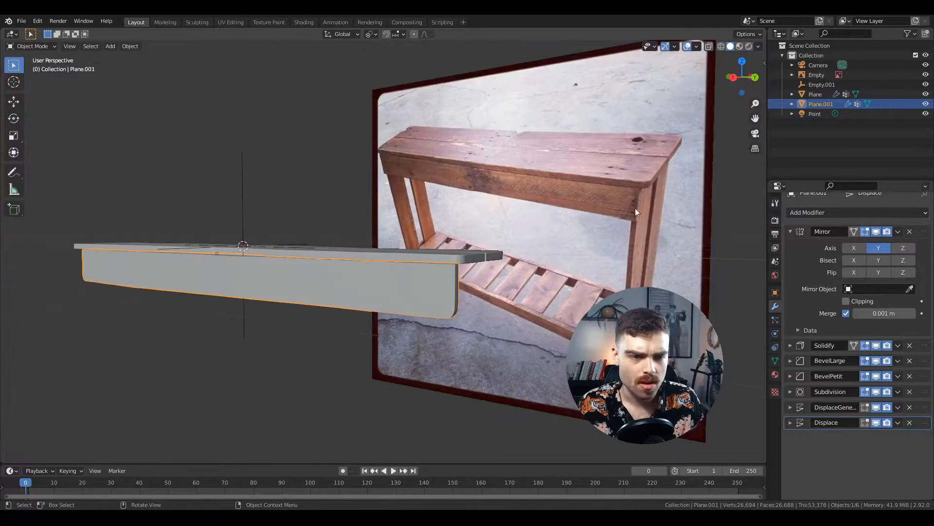
# Delete the BevelLarge modifier from the upright board so its corners are square.
pyautogui.scroll(3, 387, 334)
pyautogui.press('Tab')
pyautogui.moveTo(386, 334); pyautogui.dragTo(416, 335, button='middle')
pyautogui.press('Tab')
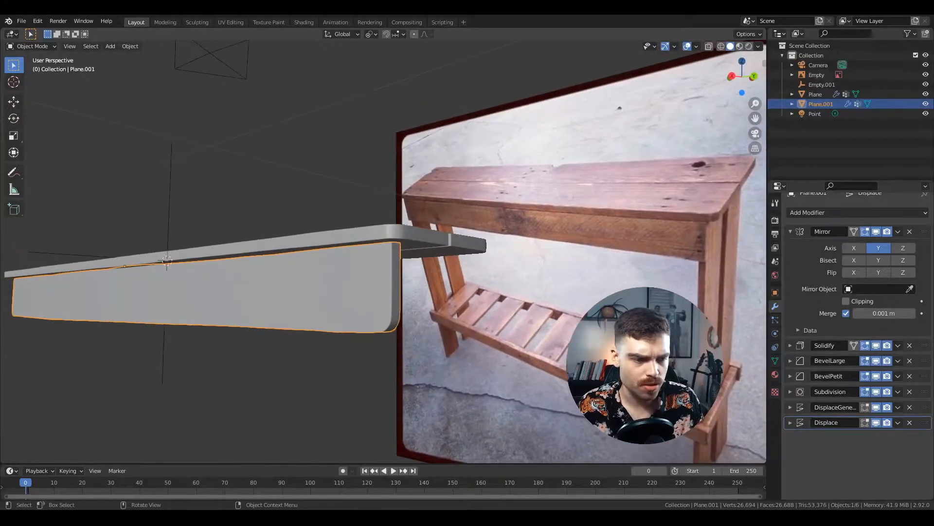
pyautogui.click(910, 361)
pyautogui.moveTo(488, 327); pyautogui.dragTo(452, 304, button='middle')
pyautogui.moveTo(365, 281); pyautogui.dragTo(592, 288, button='middle')
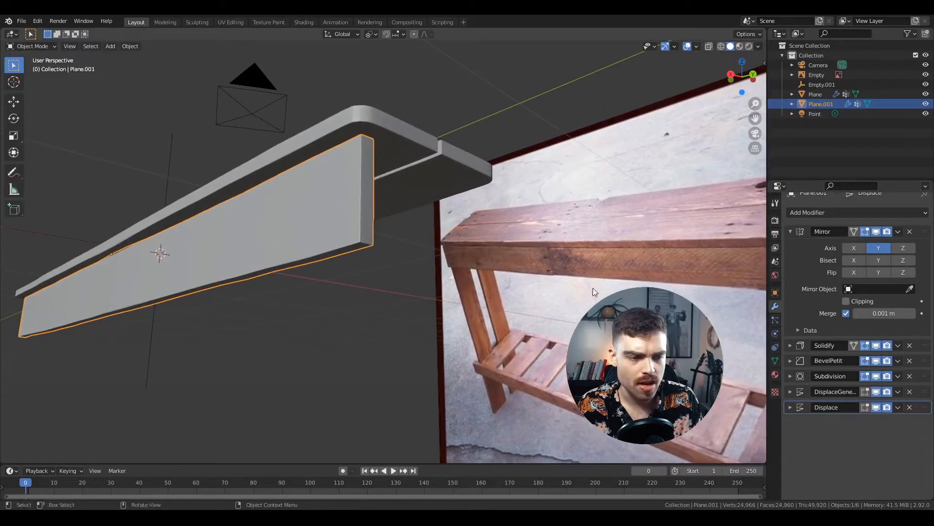
# Set the bevel amount of the board's BevelPetit modifier to 0.007 m.
pyautogui.click(790, 361)
pyautogui.moveTo(887, 404); pyautogui.dragTo(896, 404)
pyautogui.scroll(-3, 450, 180)
pyautogui.moveTo(451, 180); pyautogui.dragTo(245, 207, button='middle')
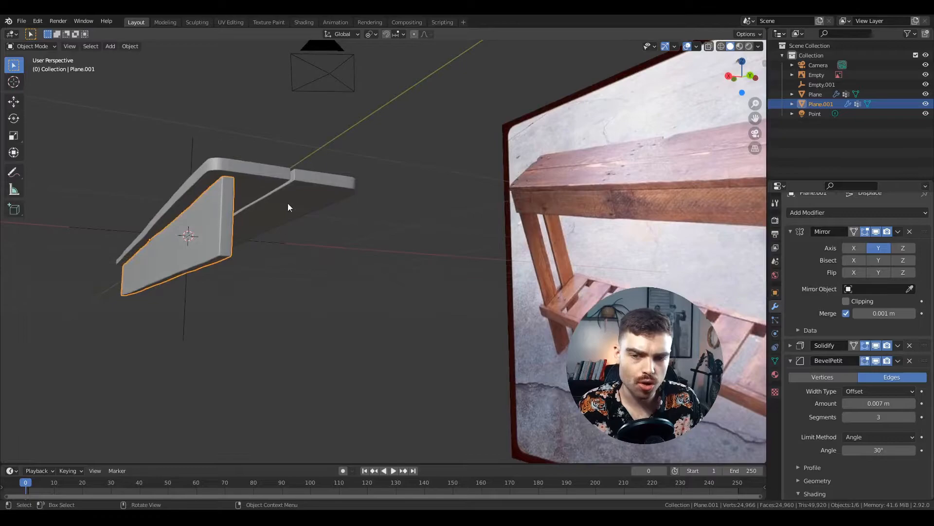
pyautogui.moveTo(339, 216); pyautogui.dragTo(388, 225, button='middle')
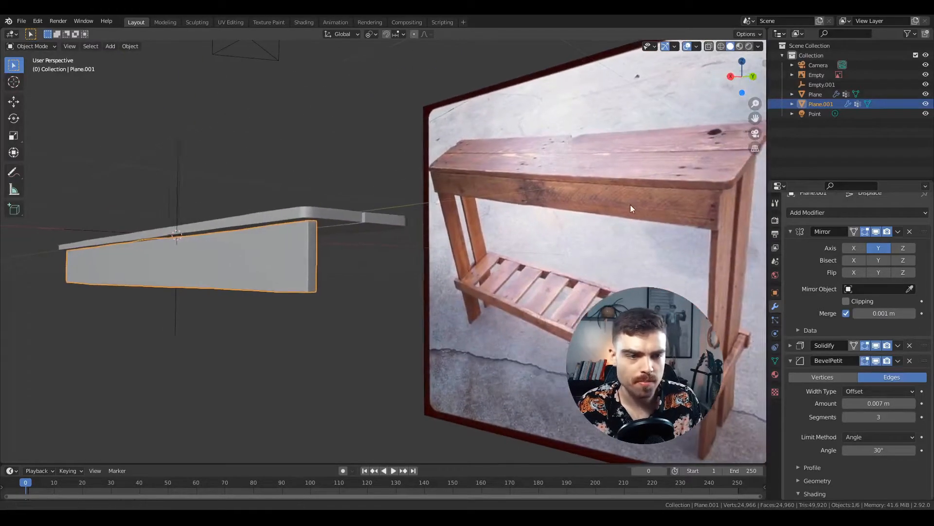
pyautogui.moveTo(743, 204); pyautogui.dragTo(308, 270, button='middle')
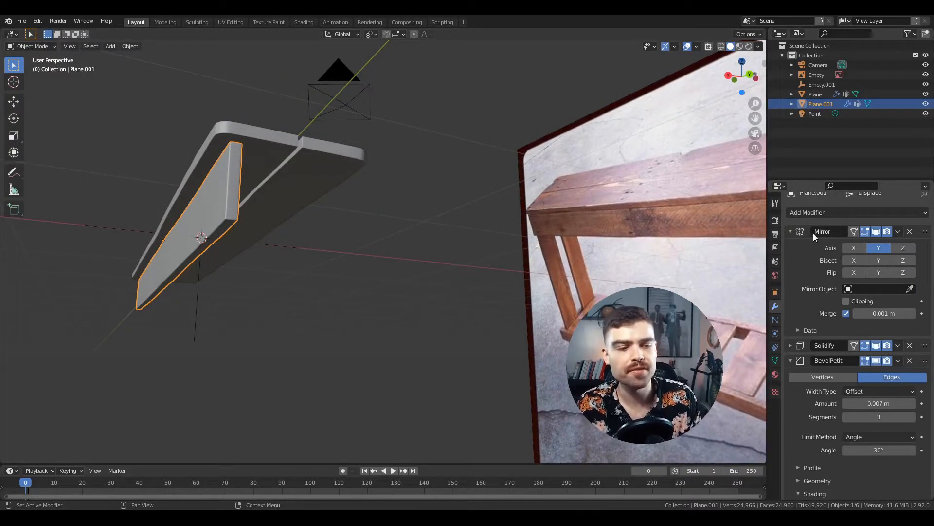
# Add a second Mirror modifier to the end of the upright board's modifier stack.
pyautogui.moveTo(790, 230); pyautogui.dragTo(791, 279)
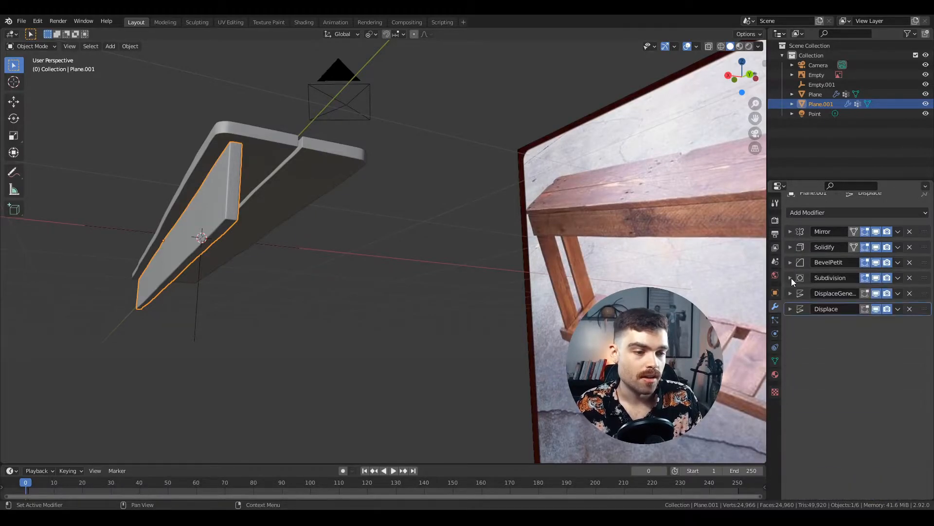
pyautogui.click(848, 212)
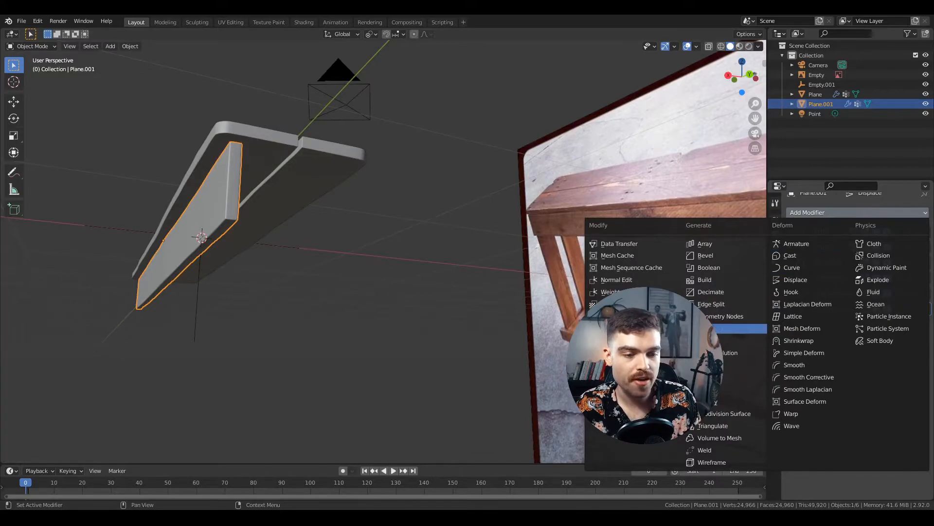
pyautogui.click(713, 340)
pyautogui.keyDown('shift'); pyautogui.moveTo(401, 280); pyautogui.dragTo(423, 279, button='middle'); pyautogui.keyUp('shift')
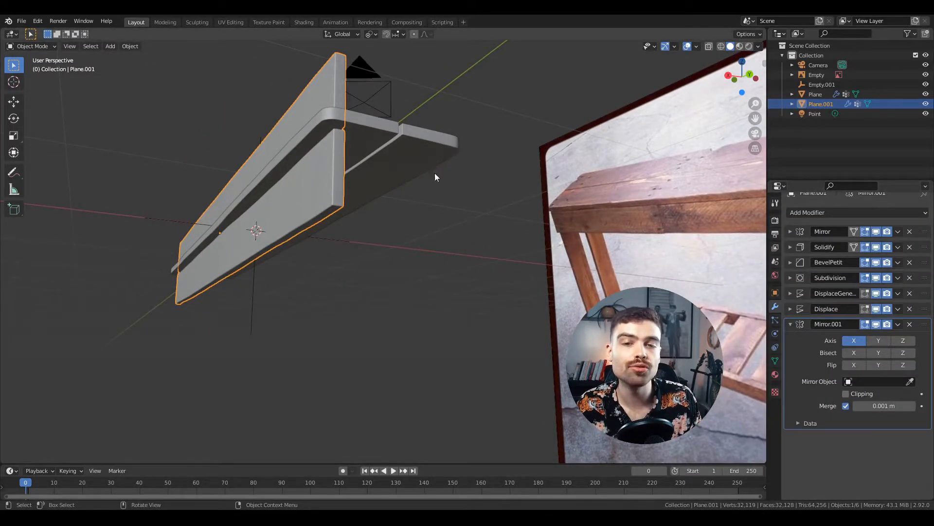
pyautogui.keyDown('shift'); pyautogui.moveTo(459, 212); pyautogui.dragTo(460, 215, button='middle'); pyautogui.keyUp('shift')
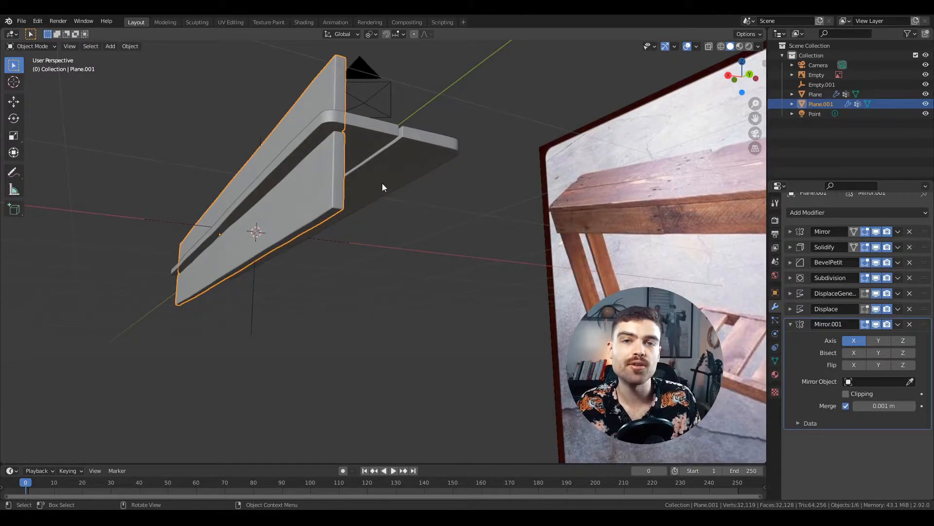
pyautogui.moveTo(385, 184); pyautogui.dragTo(405, 187, button='middle')
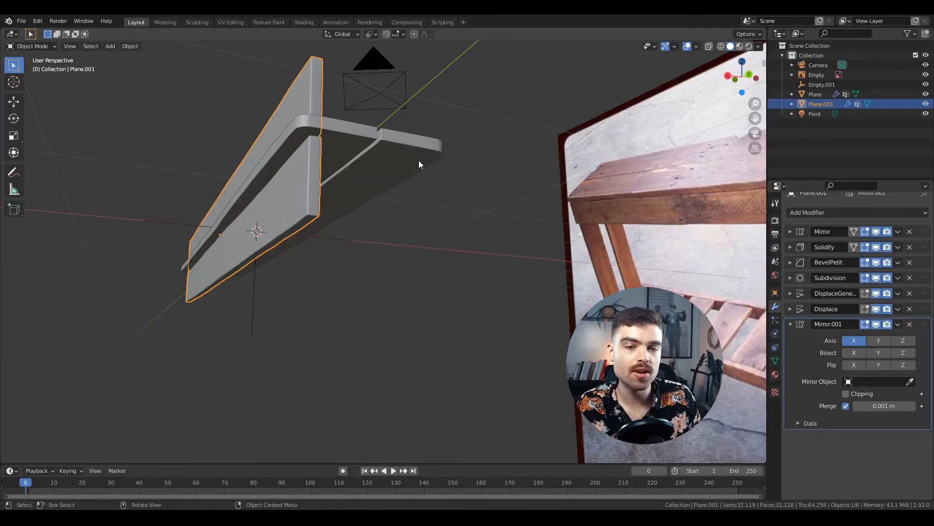
pyautogui.moveTo(447, 159); pyautogui.dragTo(608, 299, button='middle')
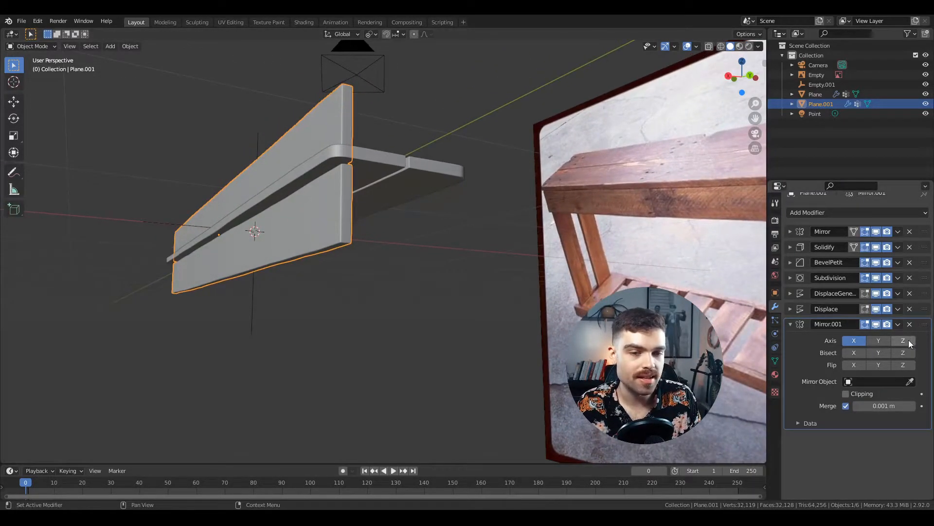
# Try mirroring the board on the Z axis instead of X in the second Mirror modifier.
pyautogui.click(909, 341)
pyautogui.click(857, 340)
pyautogui.moveTo(457, 288); pyautogui.dragTo(437, 285, button='middle')
pyautogui.moveTo(229, 180); pyautogui.dragTo(254, 192, button='middle')
pyautogui.moveTo(261, 249)
pyautogui.mouseDown(button='middle')
pyautogui.moveTo(247, 231)
pyautogui.moveTo(211, 231)
pyautogui.moveTo(259, 238)
pyautogui.mouseUp(button='middle')
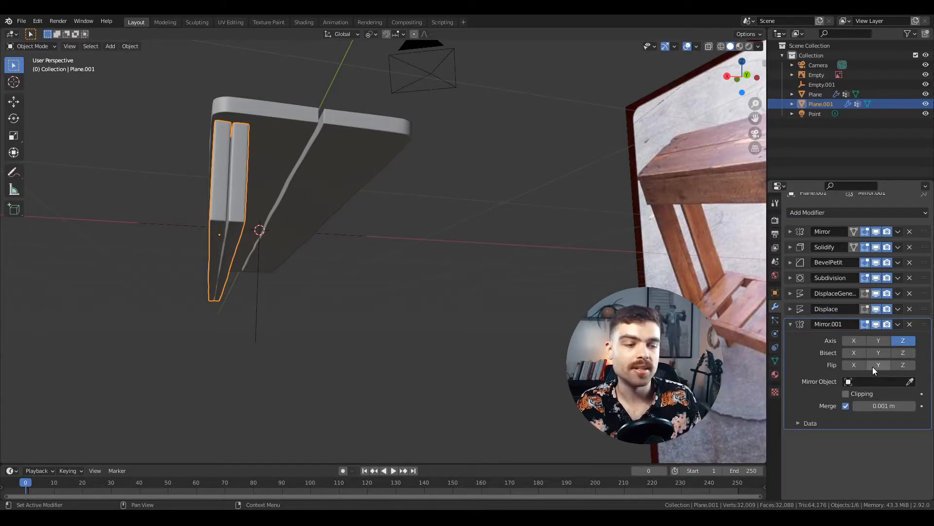
# Set Empty.001 as the mirror object of the board's second Mirror modifier.
pyautogui.click(256, 307)
pyautogui.moveTo(308, 290)
pyautogui.mouseDown(button='middle')
pyautogui.moveTo(296, 291)
pyautogui.moveTo(308, 291)
pyautogui.mouseUp(button='middle')
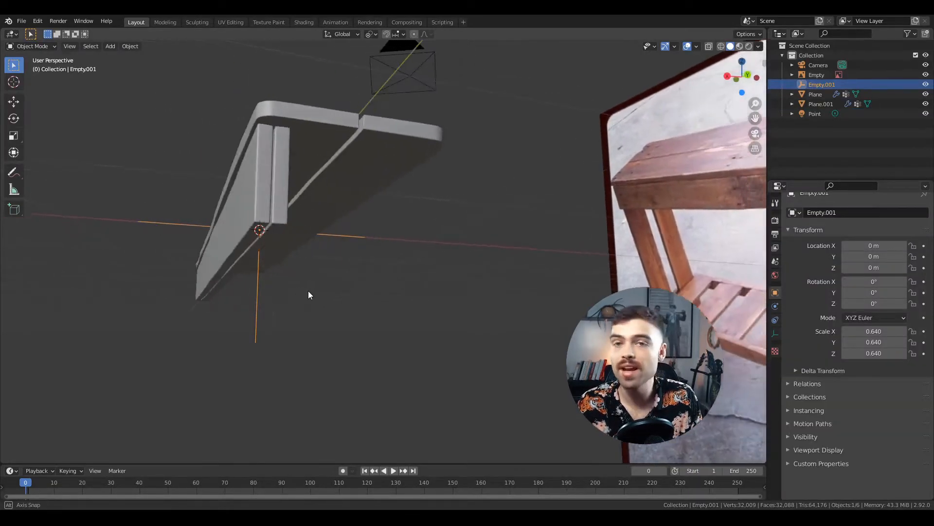
pyautogui.click(262, 229)
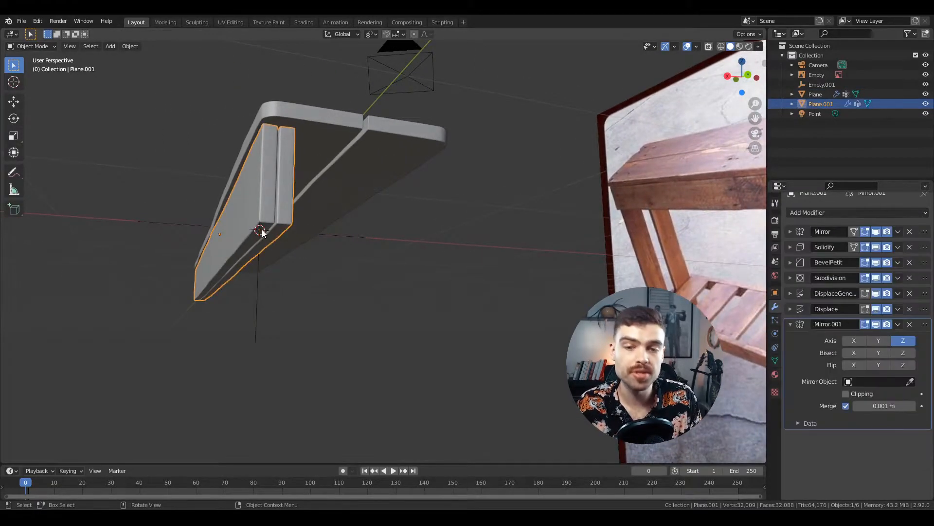
pyautogui.click(911, 382)
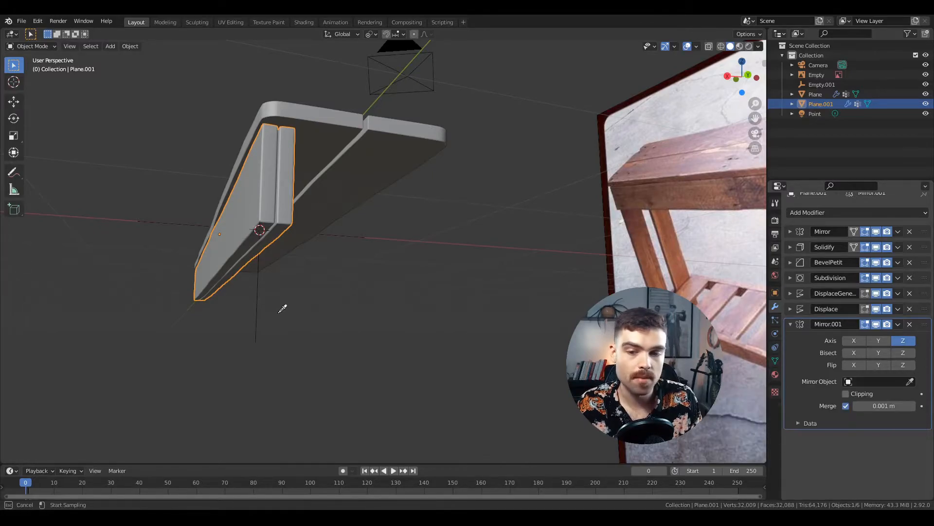
pyautogui.click(258, 301)
pyautogui.moveTo(257, 303); pyautogui.dragTo(332, 185, button='middle')
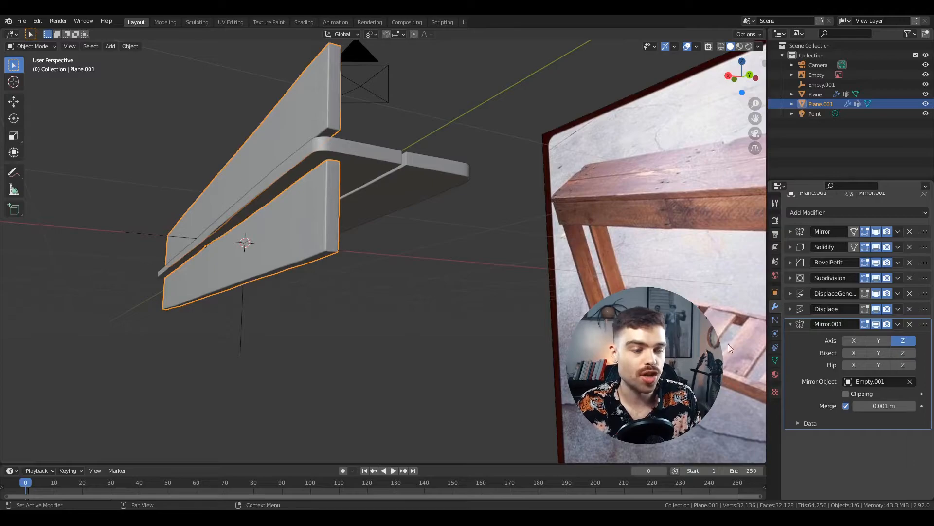
# Switch the second Mirror modifier's axis to X so the board is repeated under the tabletop's opposite long edge.
pyautogui.click(240, 325)
pyautogui.click(321, 238)
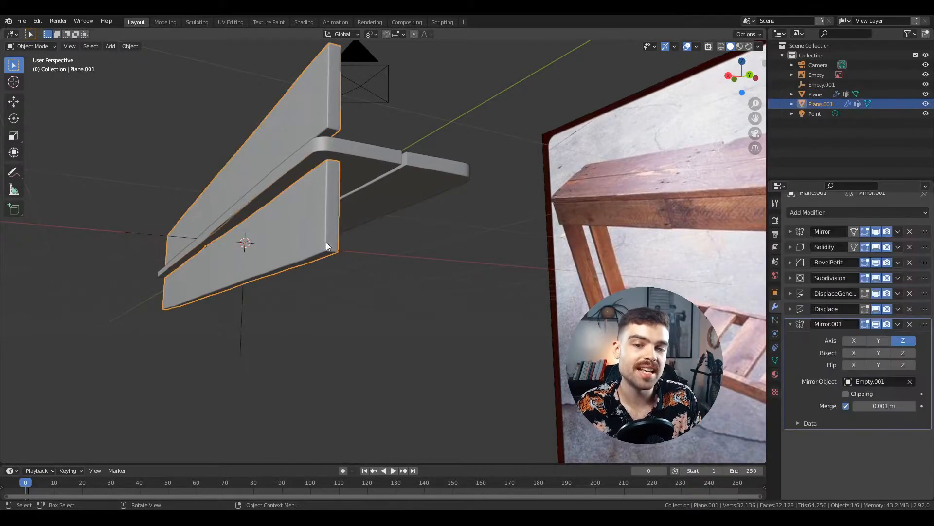
pyautogui.moveTo(321, 238); pyautogui.dragTo(420, 296, button='middle')
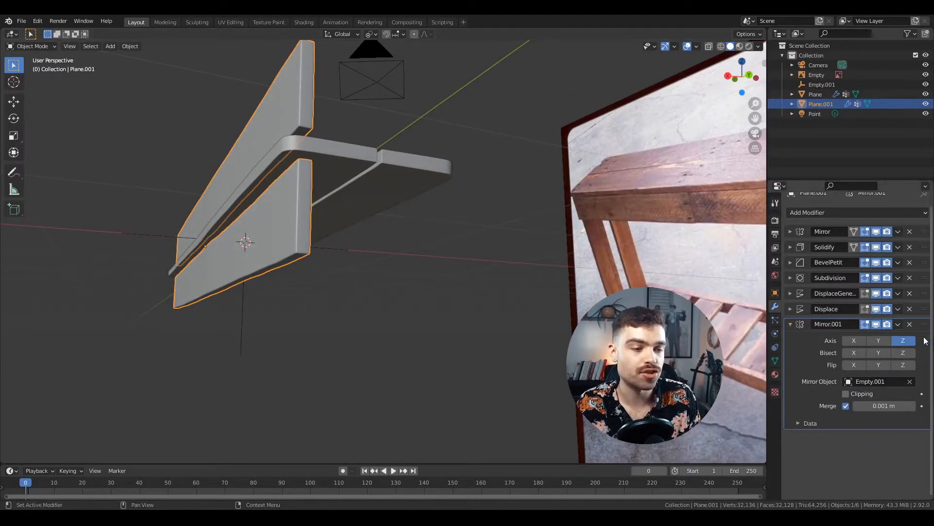
pyautogui.click(854, 340)
pyautogui.moveTo(390, 216); pyautogui.dragTo(388, 268, button='middle')
pyautogui.click(242, 347)
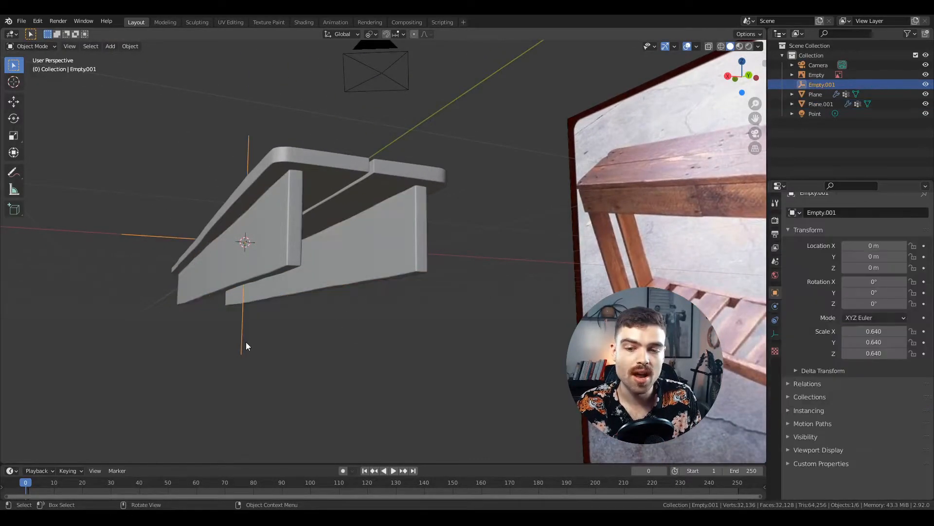
pyautogui.press('g')
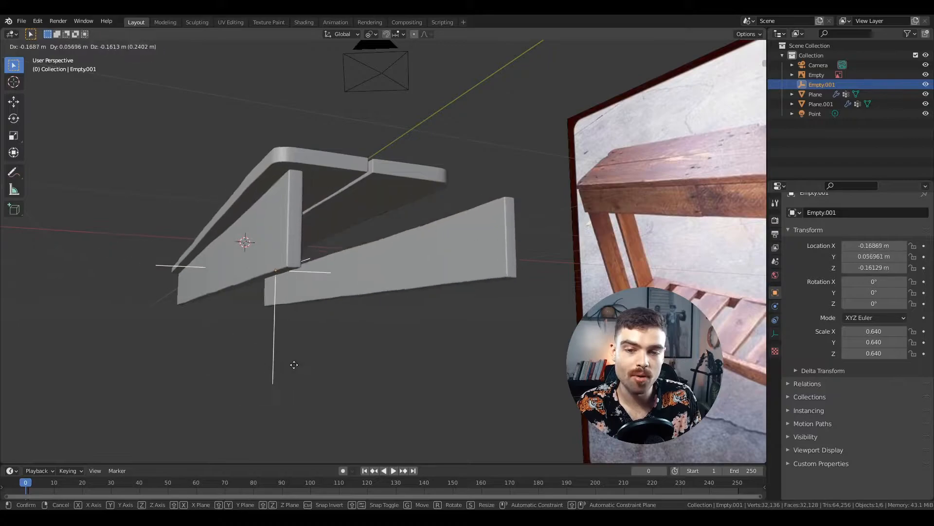
pyautogui.rightClick(289, 317)
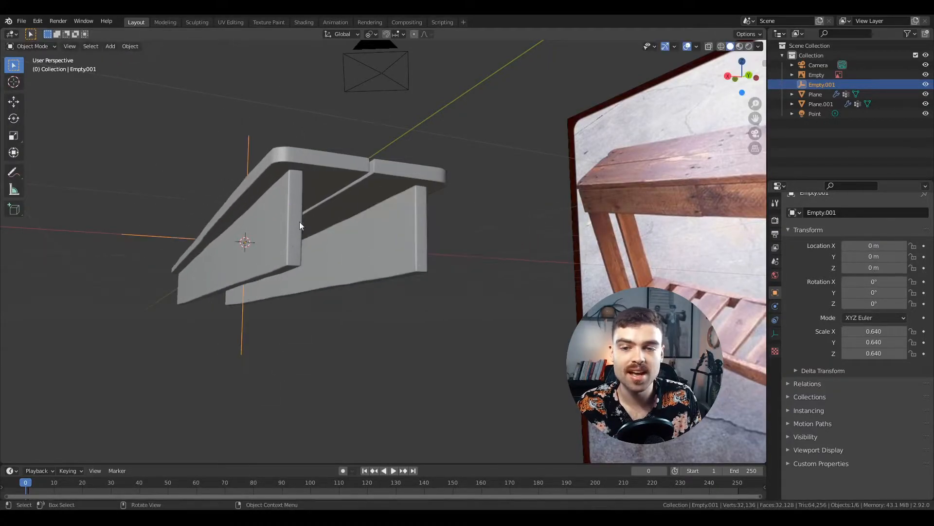
pyautogui.moveTo(286, 171); pyautogui.dragTo(446, 308, button='middle')
# Save the file, then duplicate the mirrored side boards and move the copy along Y toward the tabletop's end.
pyautogui.hotkey('ctrl', 's')
pyautogui.click(210, 278)
pyautogui.moveTo(210, 278); pyautogui.dragTo(393, 220, button='middle')
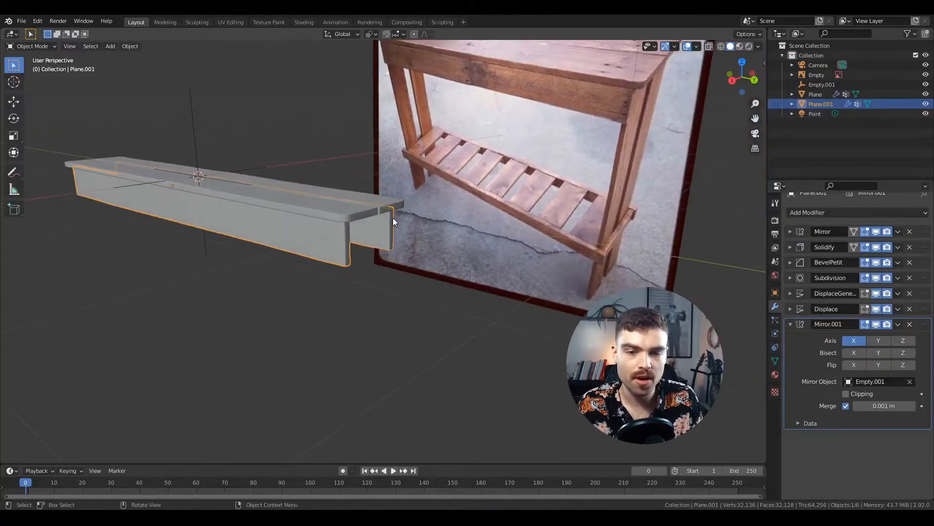
pyautogui.moveTo(666, 107); pyautogui.dragTo(487, 234, button='middle')
pyautogui.hotkey('shift', 'd')
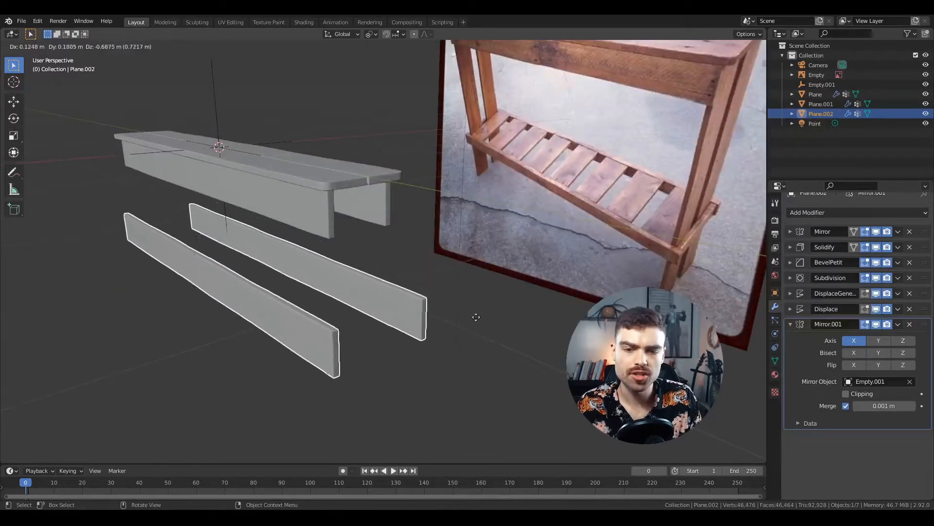
pyautogui.press('Escape')
pyautogui.press('g')
pyautogui.press('y')
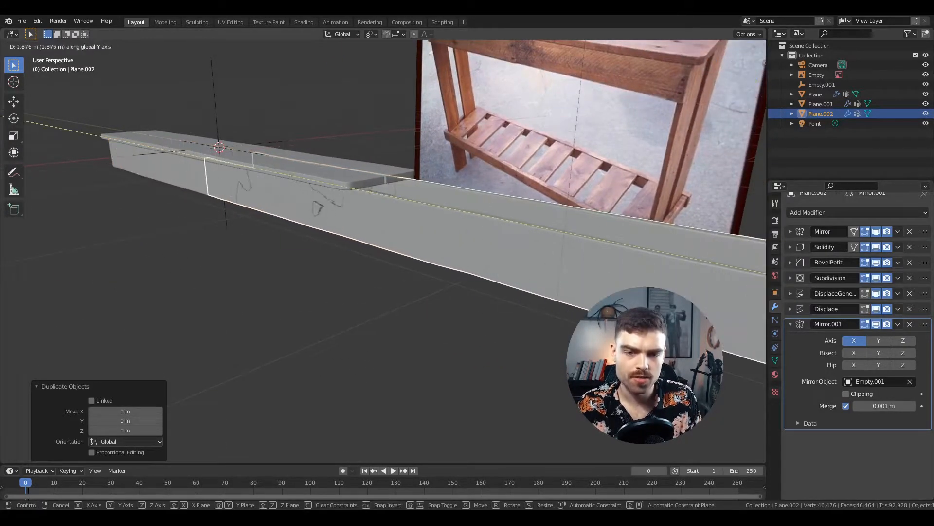
pyautogui.click(555, 312)
# Stand the copied boards upright by rotating them 90° about X and 90° about Z.
pyautogui.scroll(-2, 556, 314)
pyautogui.moveTo(550, 321); pyautogui.dragTo(579, 316, button='middle')
pyautogui.write('r')
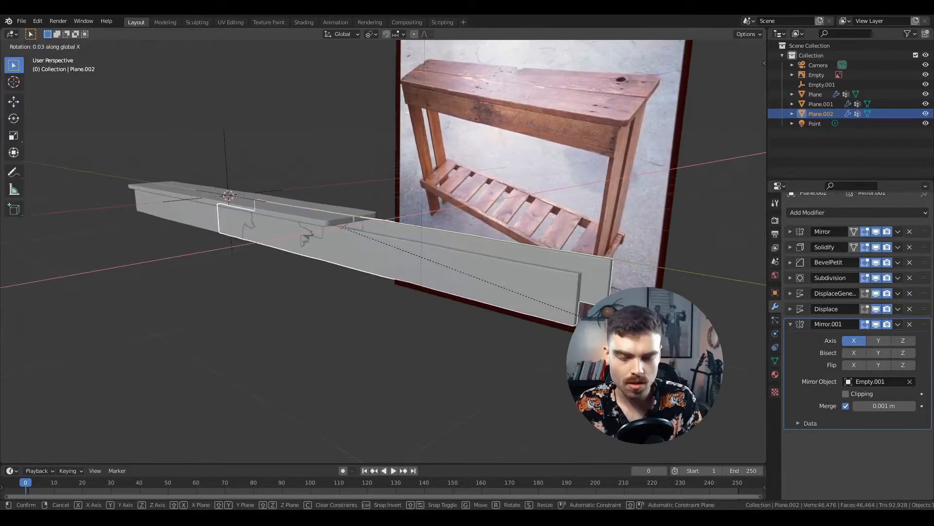
pyautogui.write('x90')
pyautogui.press('Return')
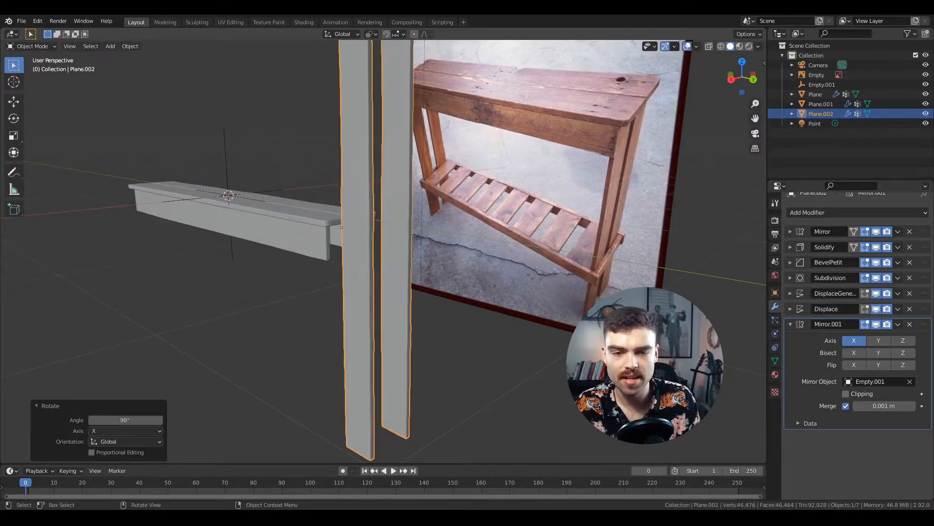
pyautogui.moveTo(507, 289); pyautogui.dragTo(508, 291, button='middle')
pyautogui.write('rz')
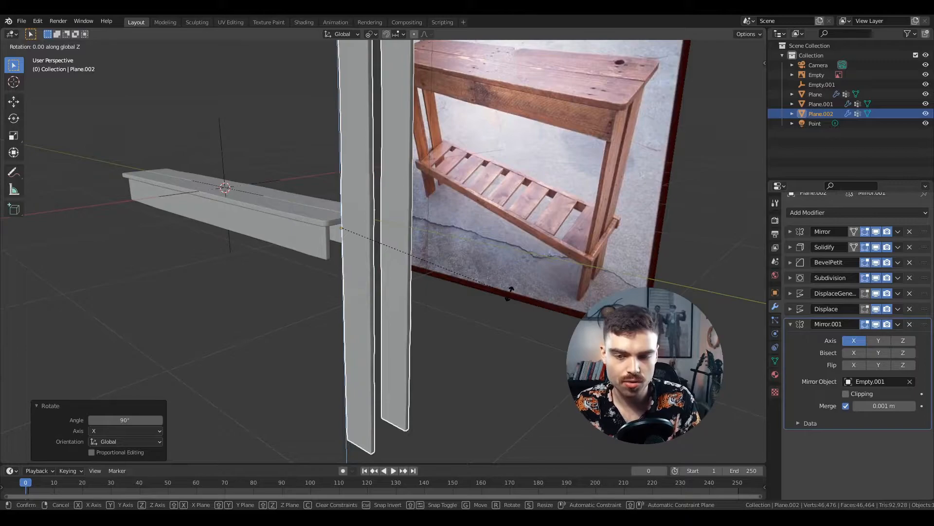
pyautogui.write('90')
pyautogui.press('Return')
# Adjust the width of the upright leg boards by moving one long edge along the X axis.
pyautogui.moveTo(385, 233); pyautogui.dragTo(352, 265, button='middle')
pyautogui.press('Tab')
pyautogui.click(343, 264)
pyautogui.press('g')
pyautogui.press('x')
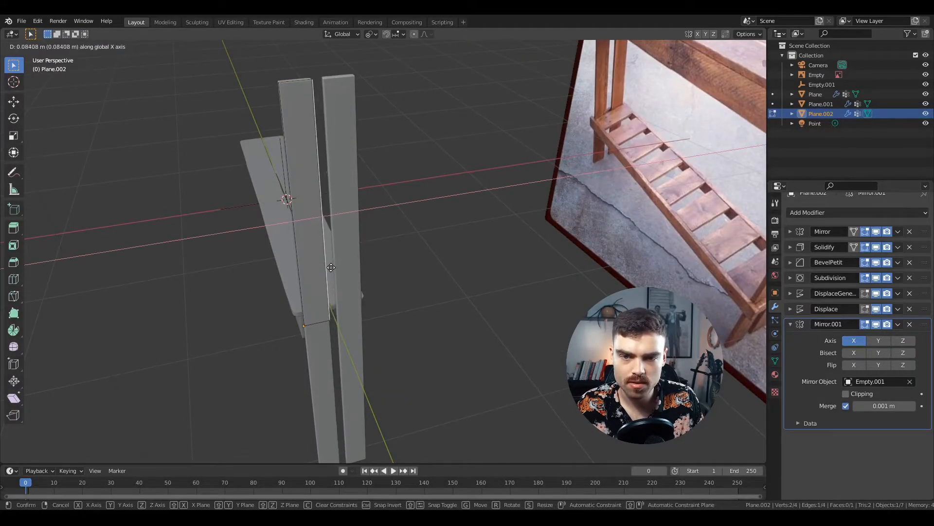
pyautogui.click(374, 289)
pyautogui.moveTo(367, 288); pyautogui.dragTo(386, 275, button='middle')
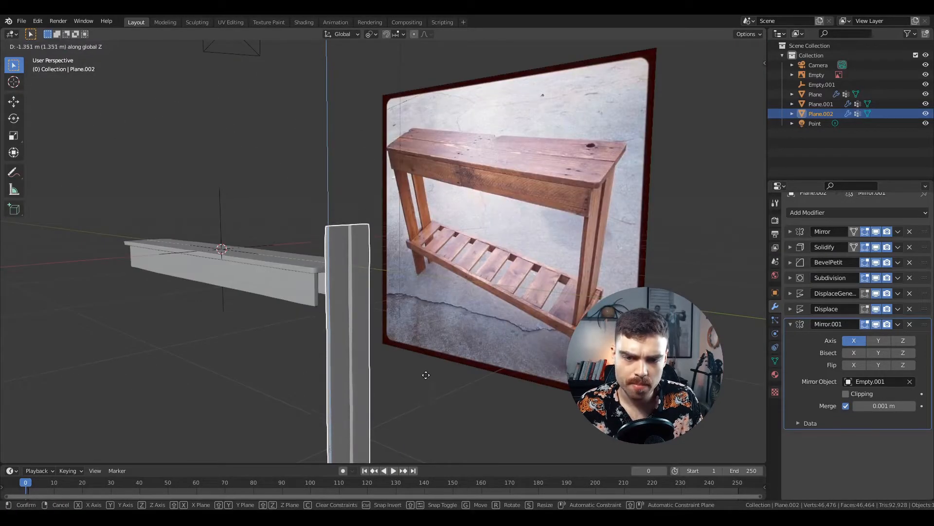
# Lower the upright leg boards about 1.74 m along Z and move them about 0.13 m along Y under the tabletop's end.
pyautogui.click(428, 419)
pyautogui.moveTo(428, 419); pyautogui.dragTo(349, 326, button='middle')
pyautogui.press('g')
pyautogui.press('y')
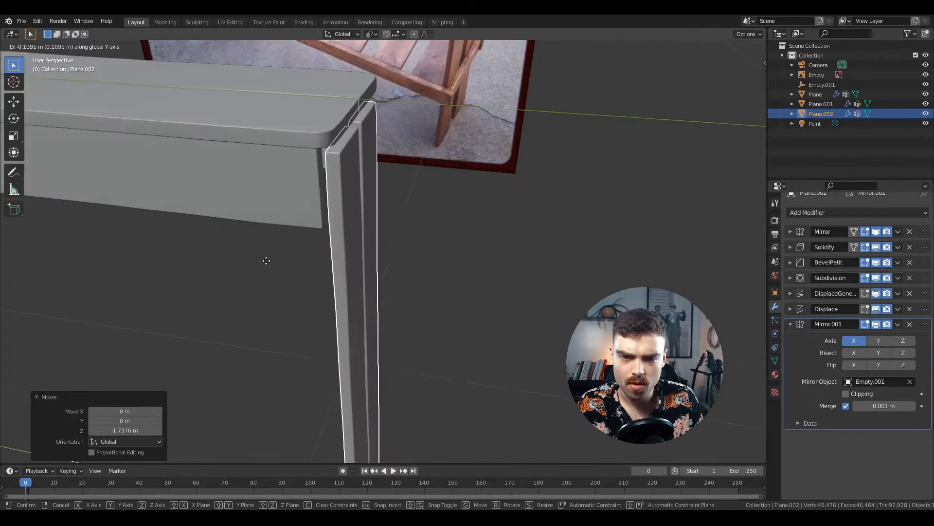
pyautogui.click(227, 261)
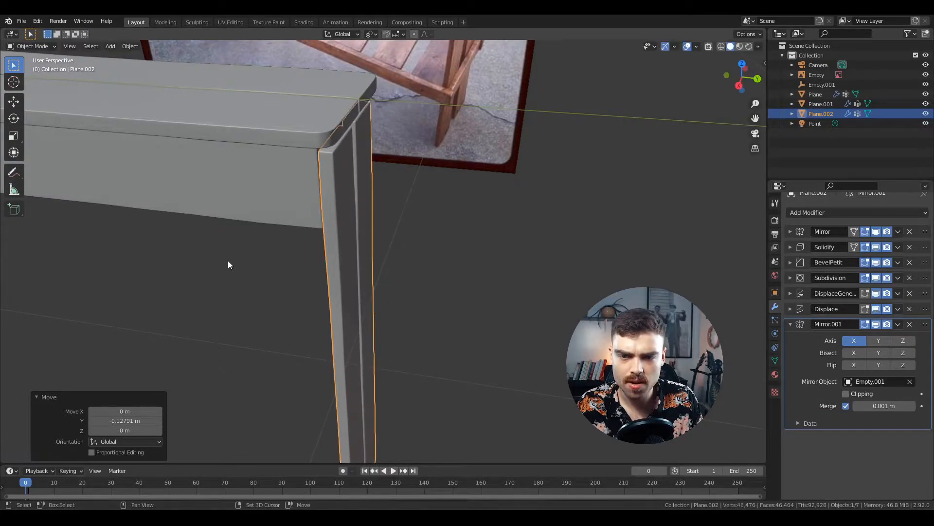
# Raise the leg boards about 0.03 m along Z to fit their tops against the tabletop's underside.
pyautogui.press('g')
pyautogui.press('z')
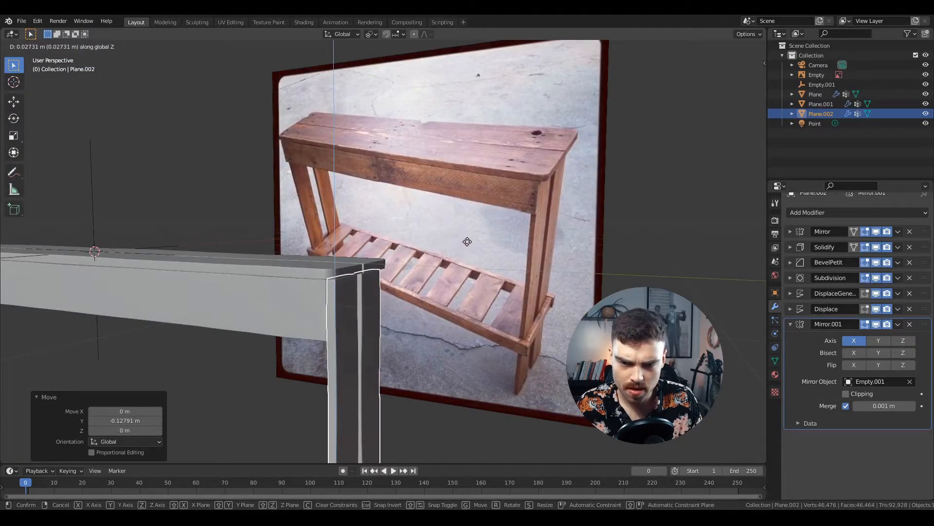
pyautogui.click(467, 241)
pyautogui.press('g')
pyautogui.press('z')
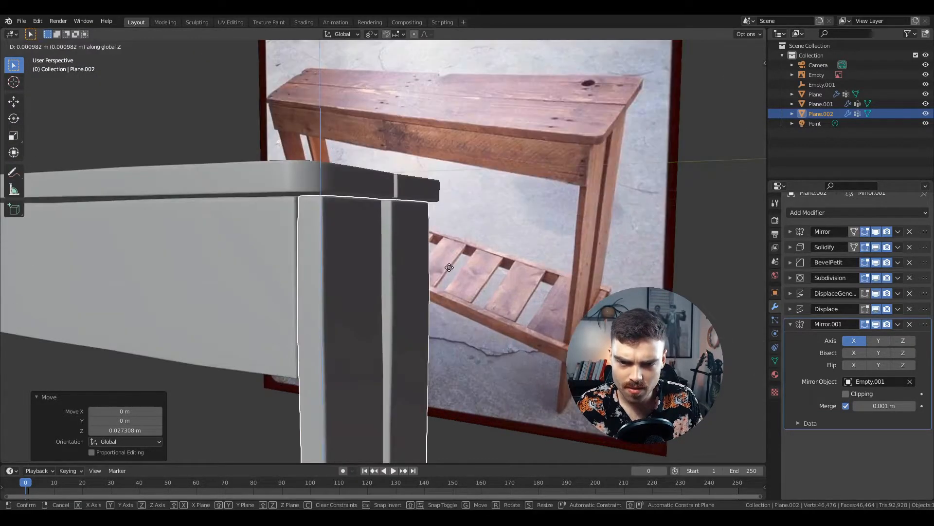
pyautogui.click(448, 267)
pyautogui.moveTo(448, 267); pyautogui.dragTo(439, 277, button='middle')
pyautogui.scroll(-5, 438, 292)
# In wireframe view, move the leg mesh's selected short edge up along Z to shorten the legs, then return to solid shading.
pyautogui.press('Tab')
pyautogui.moveTo(437, 335); pyautogui.dragTo(415, 274, button='middle')
pyautogui.press('z')
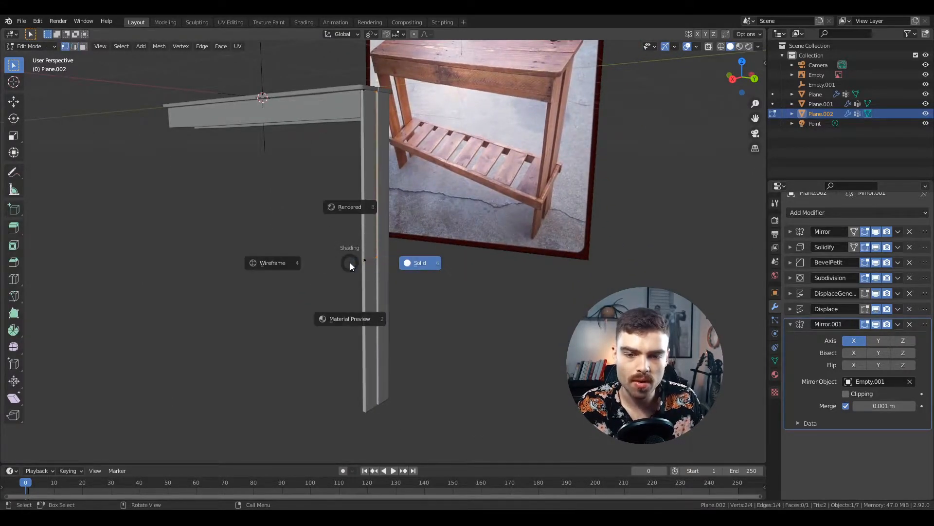
pyautogui.click(273, 263)
pyautogui.moveTo(413, 355); pyautogui.dragTo(424, 320, button='middle')
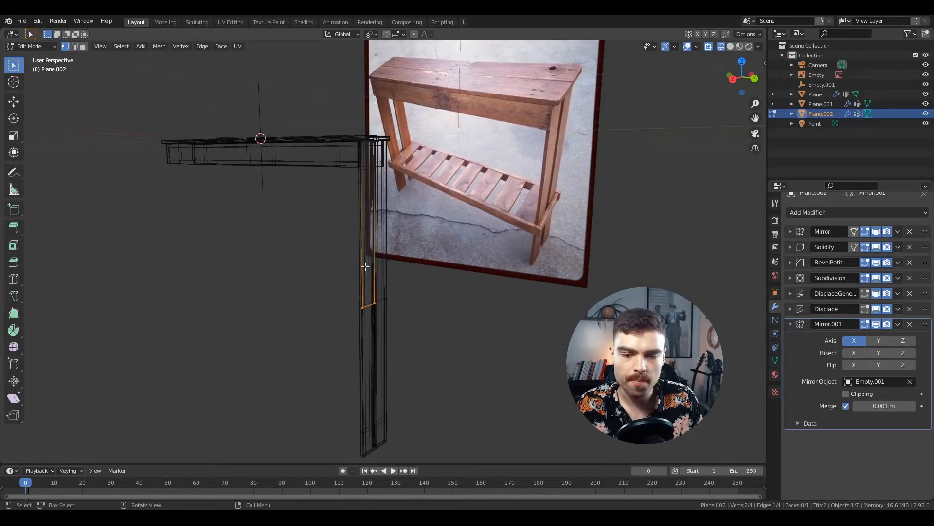
pyautogui.press('g')
pyautogui.press('z')
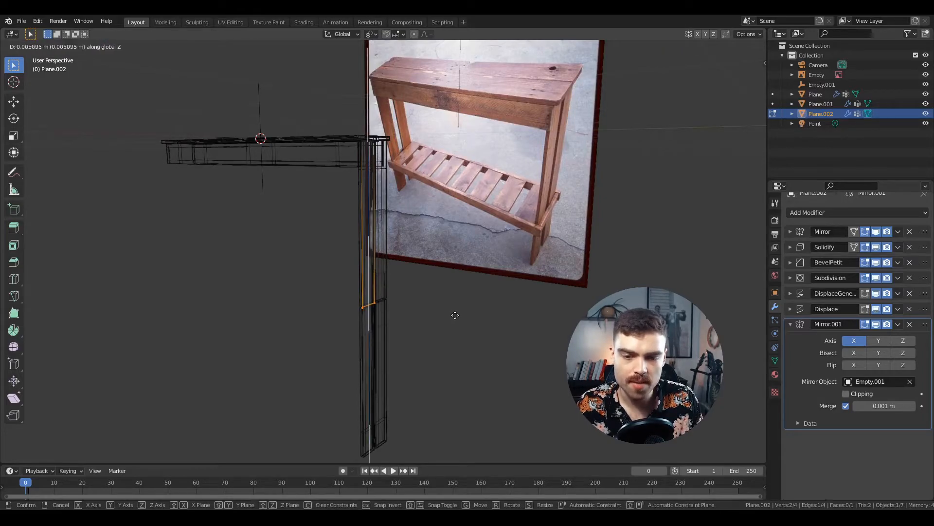
pyautogui.click(487, 281)
pyautogui.press('z')
pyautogui.click(523, 284)
# Save the file, then remove the first Mirror modifier from the leg boards.
pyautogui.press('Tab')
pyautogui.hotkey('alt', 'a')
pyautogui.hotkey('ctrl', 's')
pyautogui.moveTo(348, 332); pyautogui.dragTo(381, 329, button='middle')
pyautogui.click(381, 341)
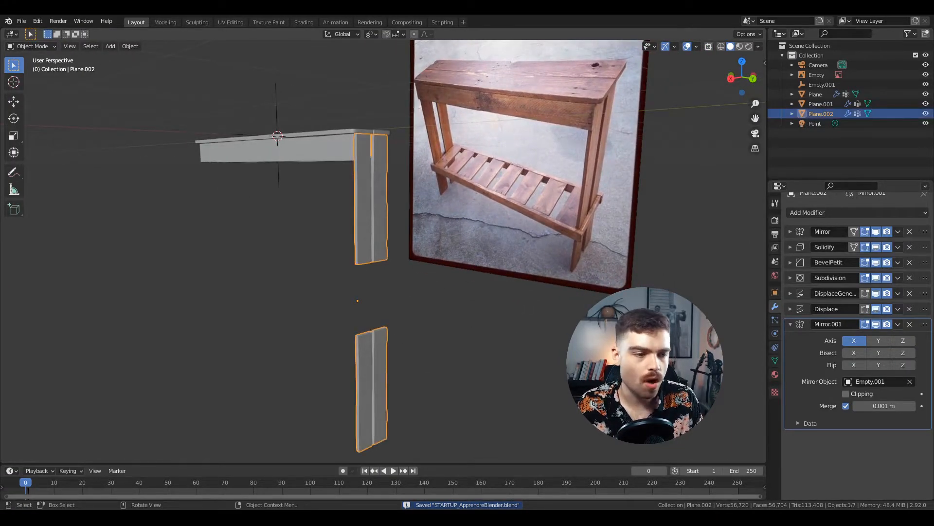
pyautogui.click(910, 231)
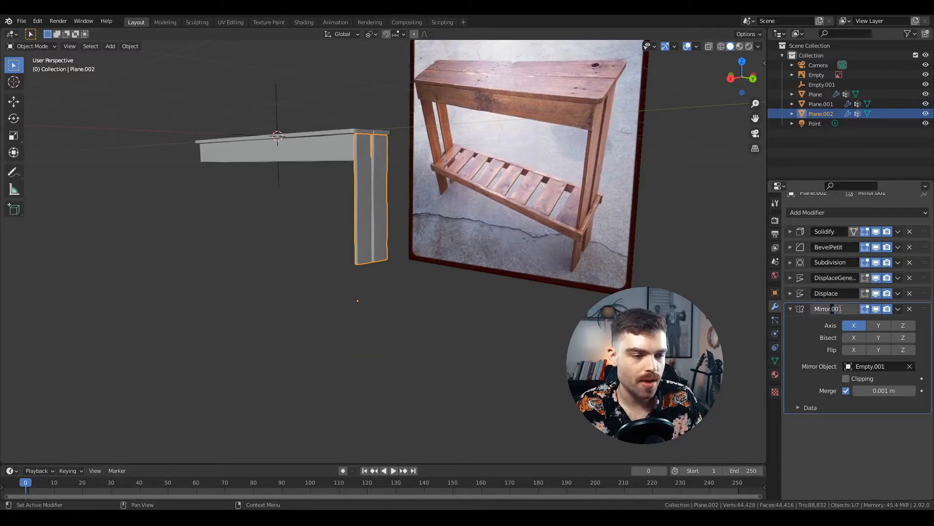
# Rename the legs' remaining Mirror modifier as Mirrorr and save the file.
pyautogui.moveTo(354, 181); pyautogui.dragTo(408, 218, button='middle')
pyautogui.moveTo(413, 261); pyautogui.dragTo(458, 315, button='middle')
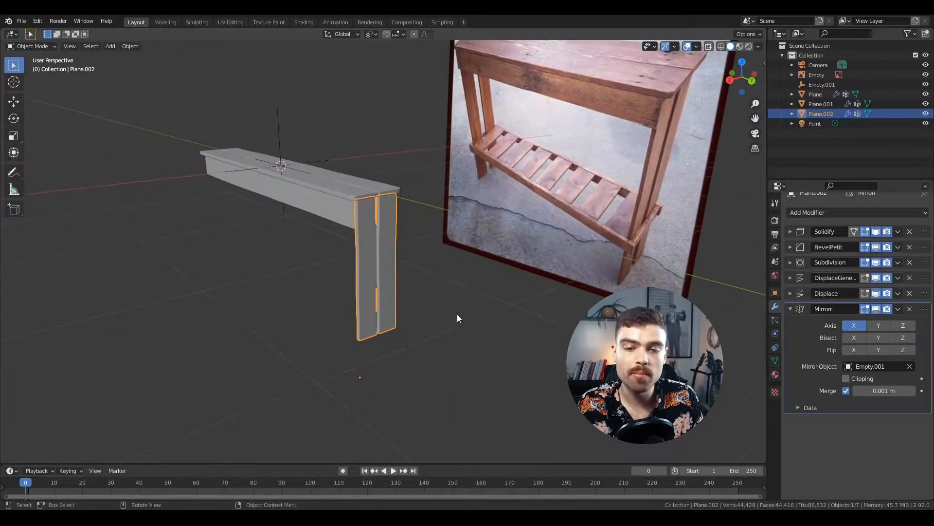
pyautogui.moveTo(402, 294); pyautogui.dragTo(482, 321, button='middle')
pyautogui.hotkey('ctrl', 's')
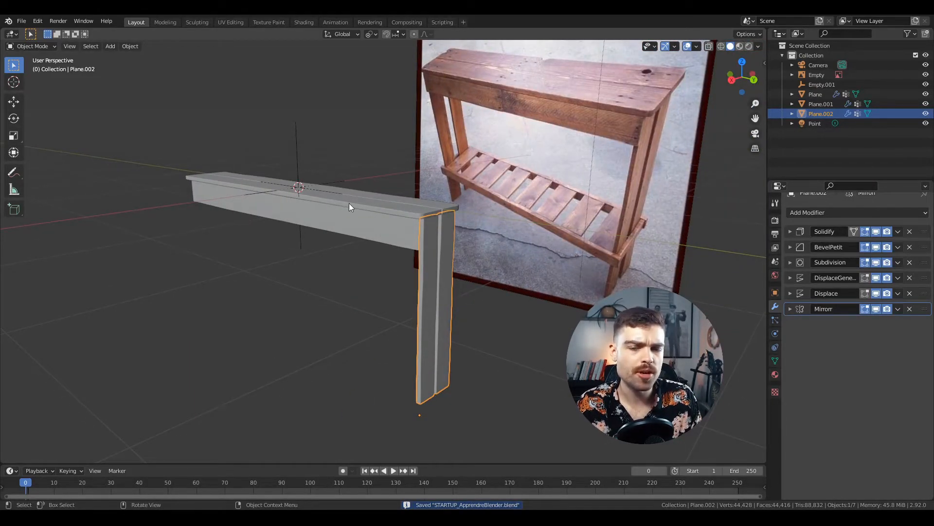
pyautogui.moveTo(349, 203); pyautogui.dragTo(362, 218, button='middle')
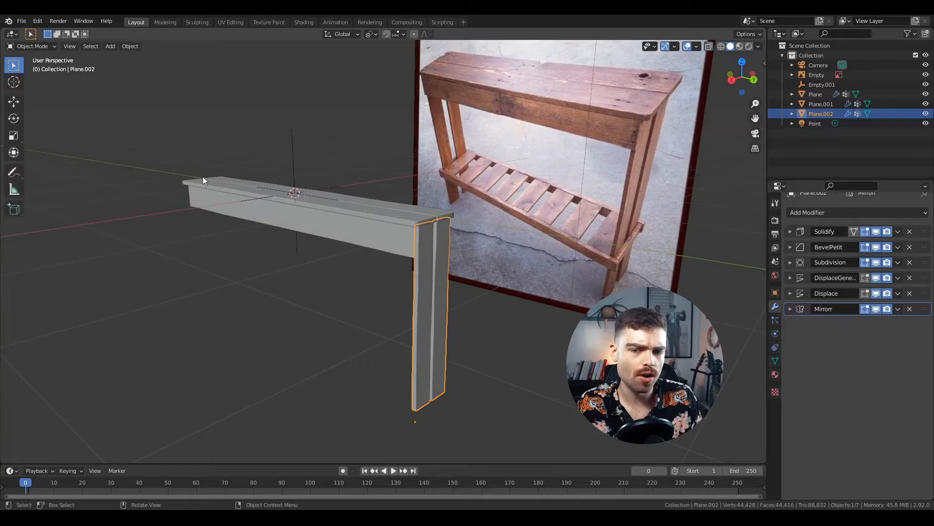
# Add another Mirror modifier to the legs, using Empty.001 as mirror object and only the Y axis, to repeat them at the opposite end.
pyautogui.click(871, 212)
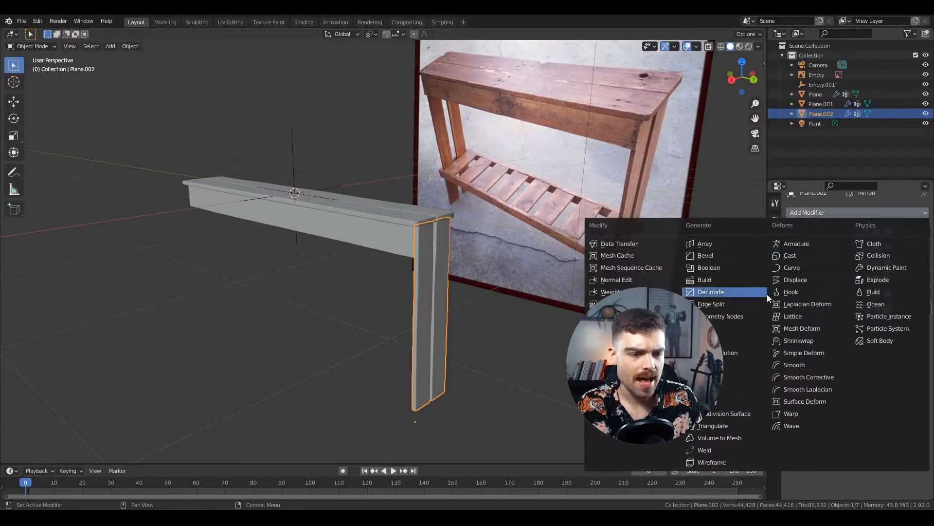
pyautogui.click(738, 339)
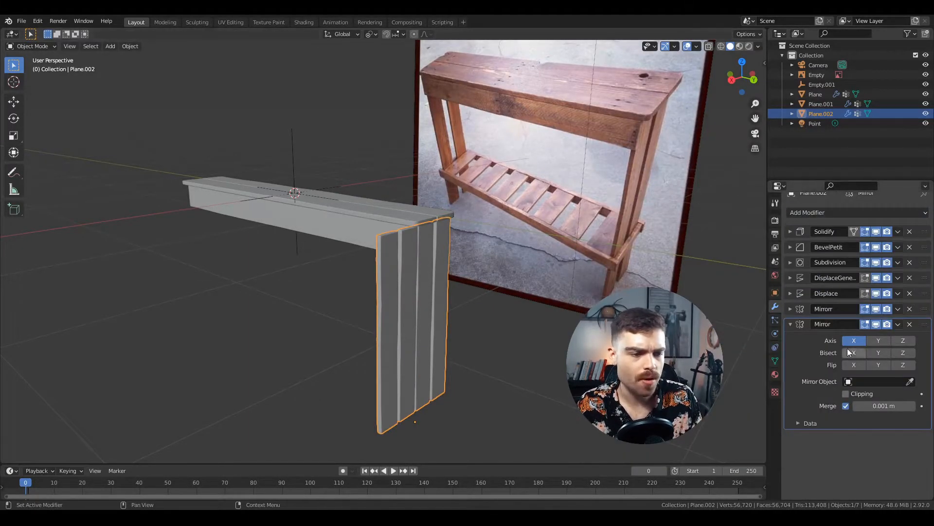
pyautogui.moveTo(735, 363); pyautogui.dragTo(551, 288, button='middle')
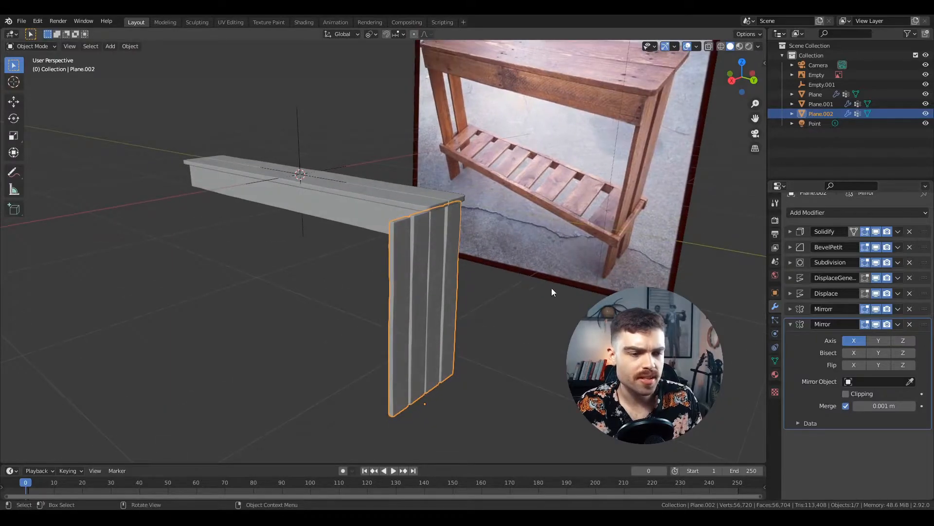
pyautogui.moveTo(682, 370); pyautogui.dragTo(699, 360, button='middle')
pyautogui.click(910, 381)
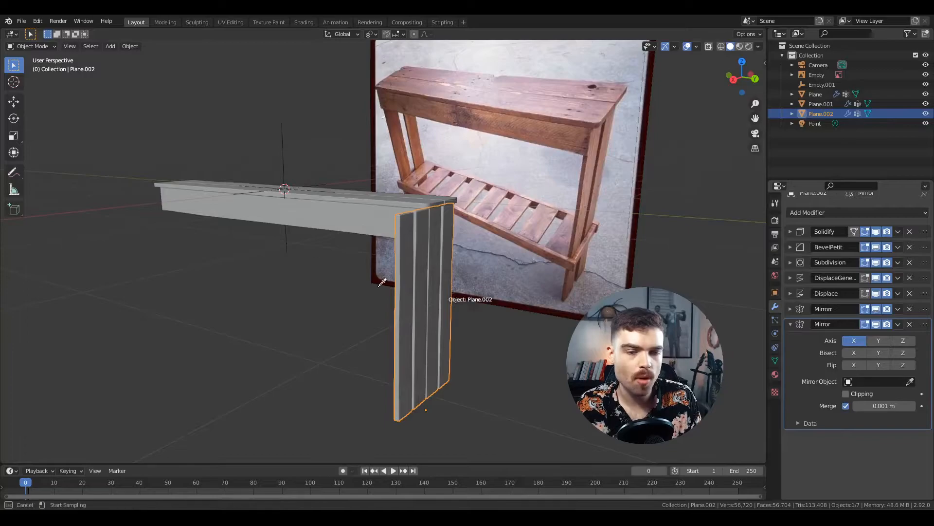
pyautogui.click(290, 242)
pyautogui.moveTo(290, 241); pyautogui.dragTo(302, 256, button='middle')
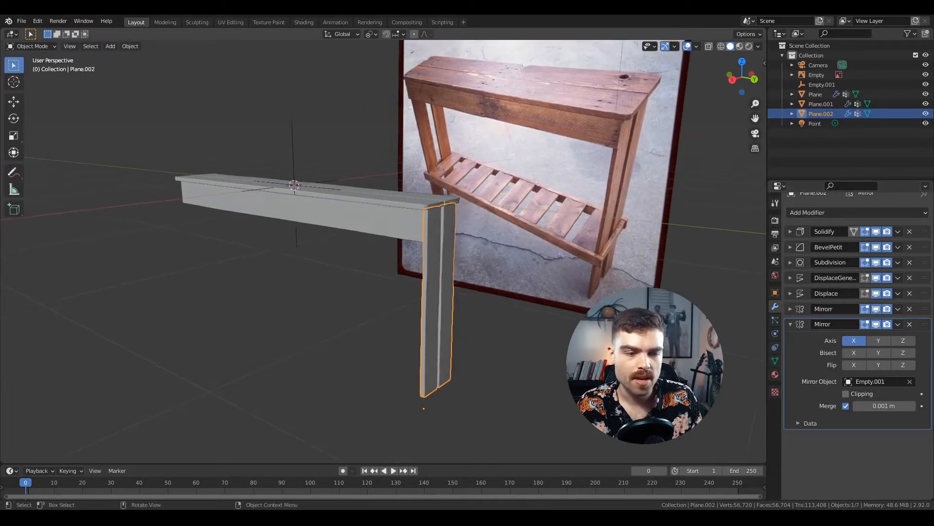
pyautogui.click(881, 341)
pyautogui.click(863, 340)
pyautogui.moveTo(256, 266); pyautogui.dragTo(362, 287, button='middle')
pyautogui.press('Tab')
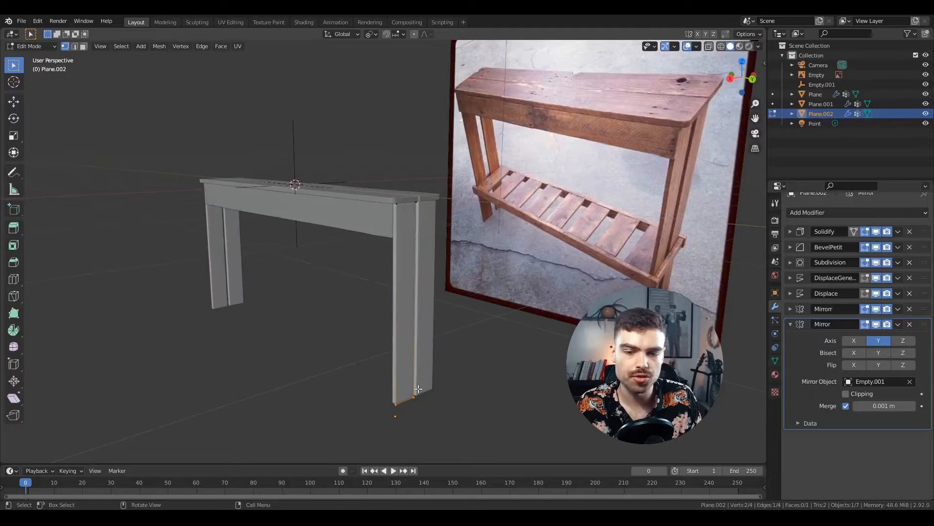
pyautogui.press('g')
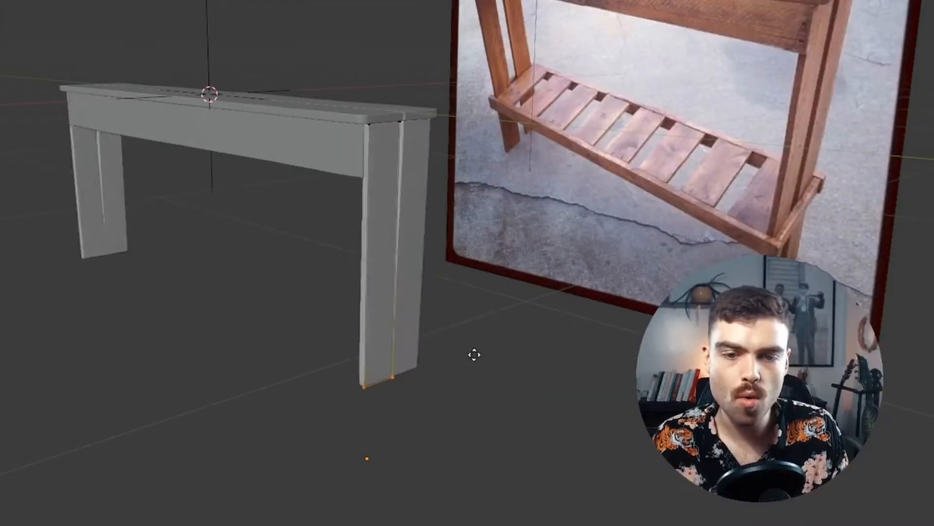
pyautogui.press('Escape')
pyautogui.press('Tab')
# Save the file, then duplicate the tabletop's side boards and move the copy about 1 m down along Z.
pyautogui.hotkey('ctrl', 's')
pyautogui.click(384, 220)
pyautogui.moveTo(385, 220); pyautogui.dragTo(501, 252, button='middle')
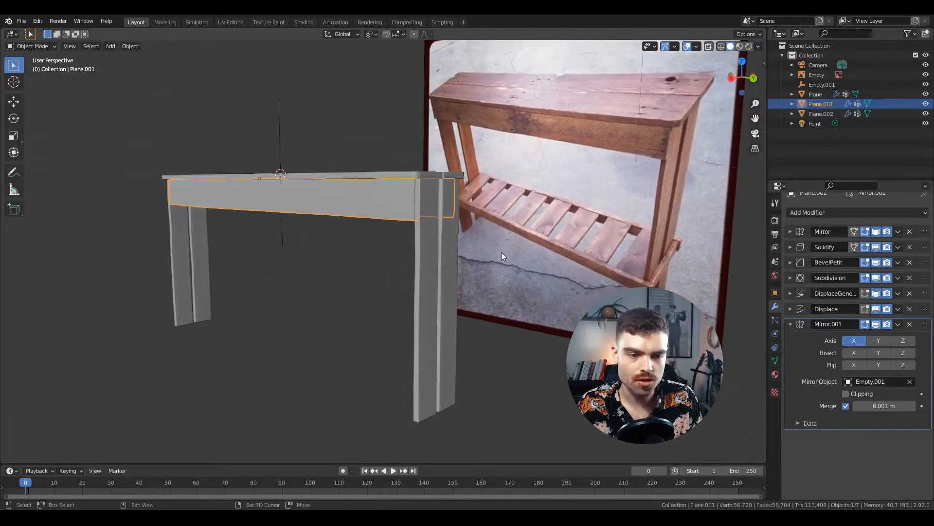
pyautogui.hotkey('shift', 'd')
pyautogui.press('z')
pyautogui.click(521, 368)
pyautogui.moveTo(521, 369); pyautogui.dragTo(590, 305, button='middle')
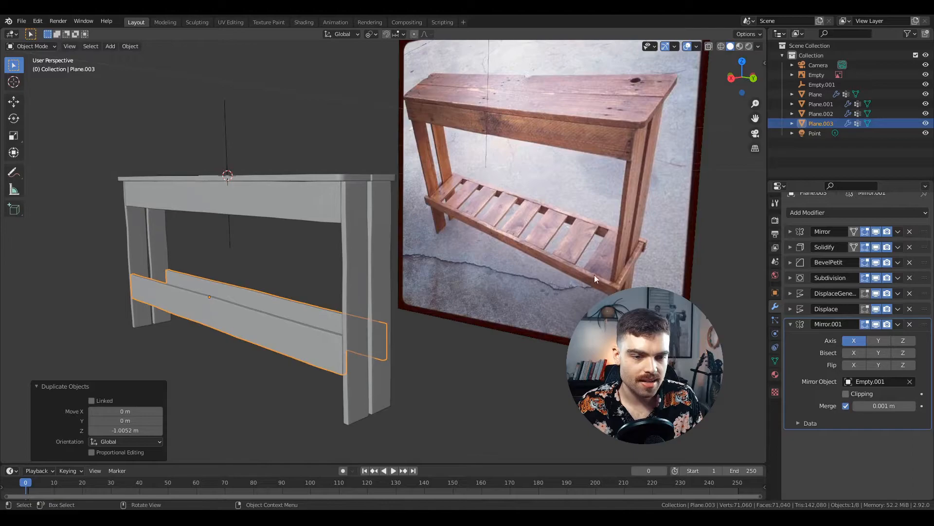
pyautogui.moveTo(305, 343); pyautogui.dragTo(587, 274, button='middle')
# Adjust the lower side boards' height along Z and scale their mesh down along Z to make them narrower.
pyautogui.press('g')
pyautogui.press('z')
pyautogui.click(320, 359)
pyautogui.press('Tab')
pyautogui.press('s')
pyautogui.press('z')
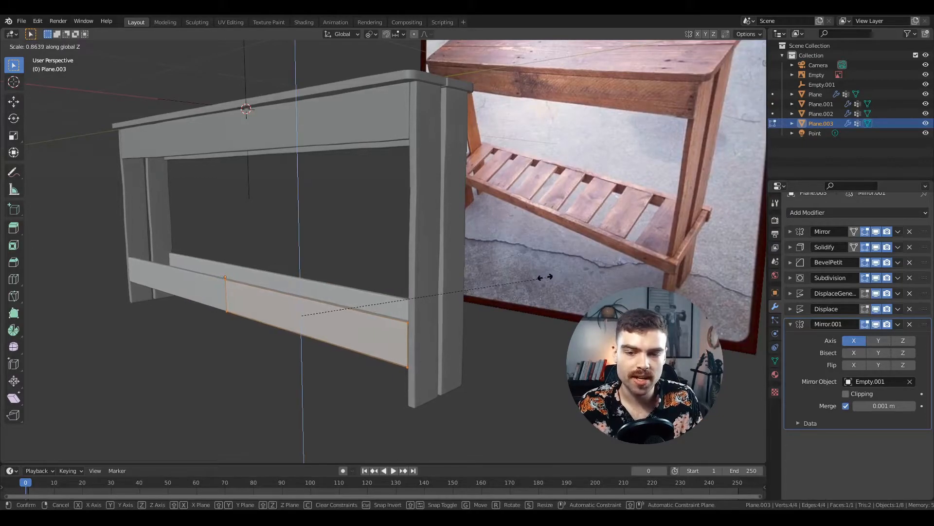
pyautogui.click(477, 294)
pyautogui.press('Tab')
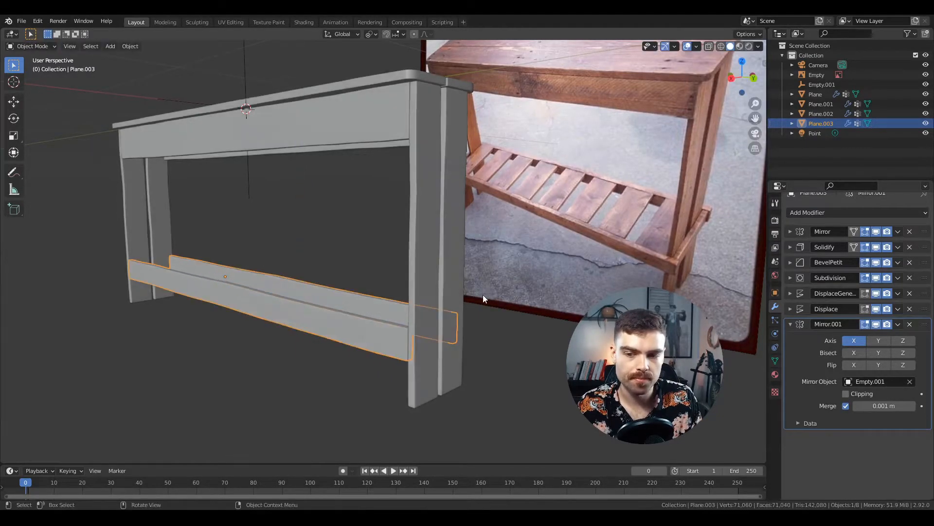
# Move the lower side boards about 0.035 m outward along X so they sit on the outside of the legs.
pyautogui.moveTo(486, 295); pyautogui.dragTo(468, 317, button='middle')
pyautogui.click(399, 359)
pyautogui.scroll(-2, 399, 358)
pyautogui.moveTo(463, 310); pyautogui.dragTo(422, 364, button='middle')
pyautogui.scroll(2, 422, 364)
pyautogui.moveTo(434, 312); pyautogui.dragTo(436, 325, button='middle')
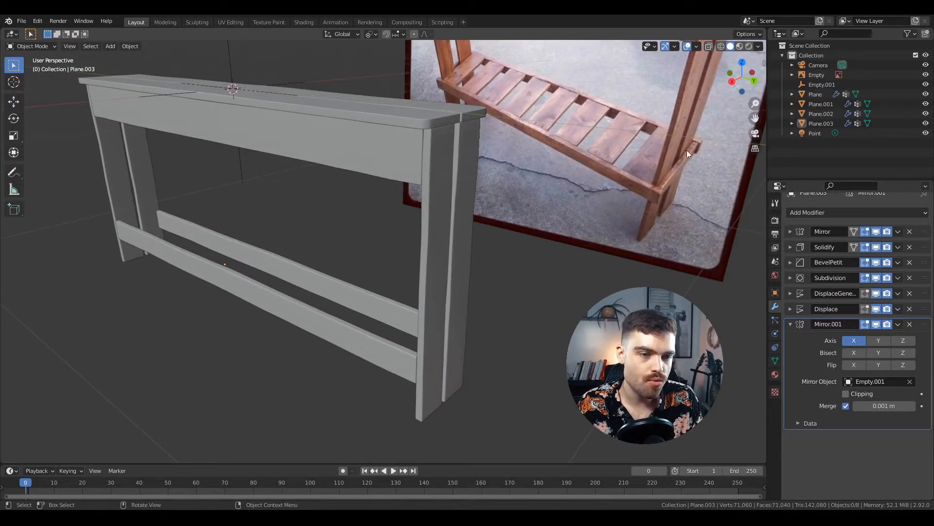
pyautogui.click(391, 359)
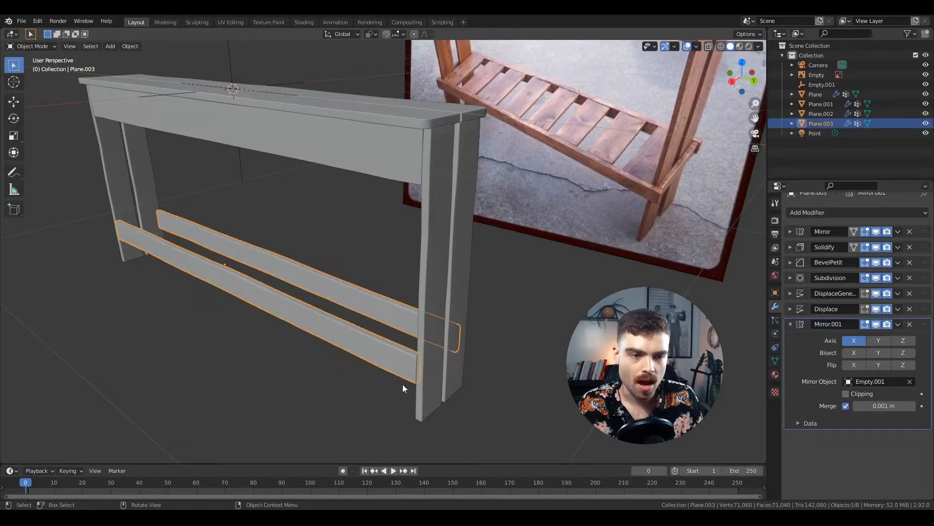
pyautogui.scroll(5, 409, 365)
pyautogui.moveTo(419, 360); pyautogui.dragTo(434, 334, button='middle')
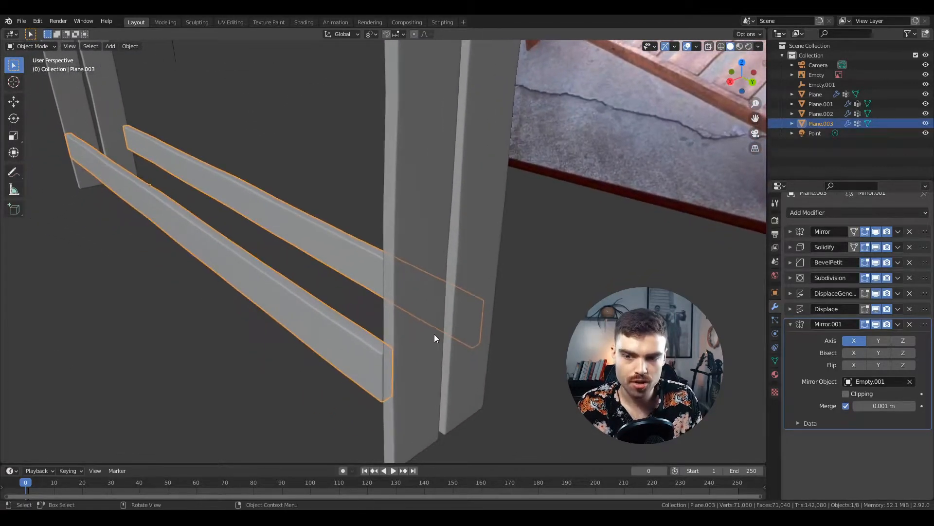
pyautogui.press('g')
pyautogui.press('x')
pyautogui.click(430, 366)
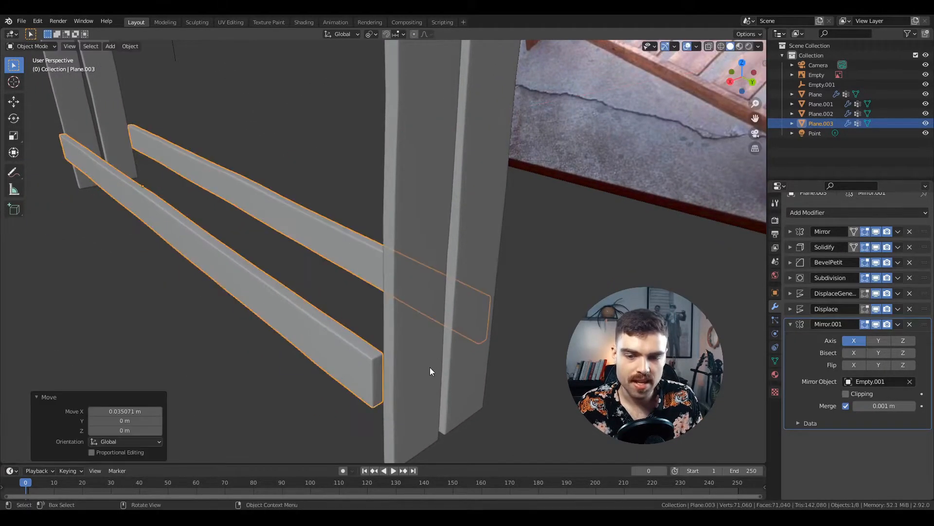
# Lengthen the lower side boards by moving their end edge about 0.093 m along Y past the legs.
pyautogui.press('Tab')
pyautogui.press('2')
pyautogui.click(373, 385)
pyautogui.moveTo(372, 386); pyautogui.dragTo(653, 142, button='middle')
pyautogui.press('g')
pyautogui.press('y')
pyautogui.click(474, 402)
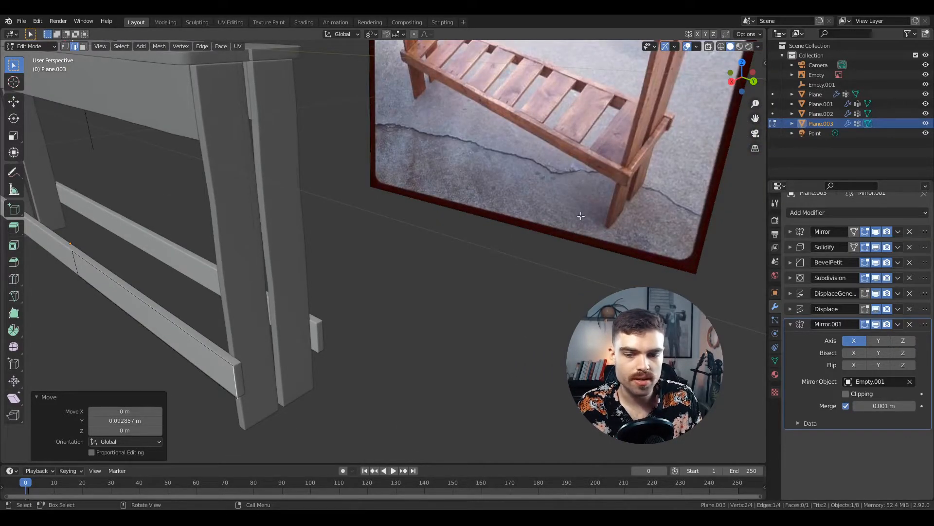
pyautogui.press('Tab')
# Duplicate the lower side boards, move the copy along Y beyond the table's end, and rotate it 90° about Z.
pyautogui.keyDown('shift'); pyautogui.moveTo(161, 385); pyautogui.dragTo(249, 349, button='middle'); pyautogui.keyUp('shift')
pyautogui.hotkey('shift', 'd')
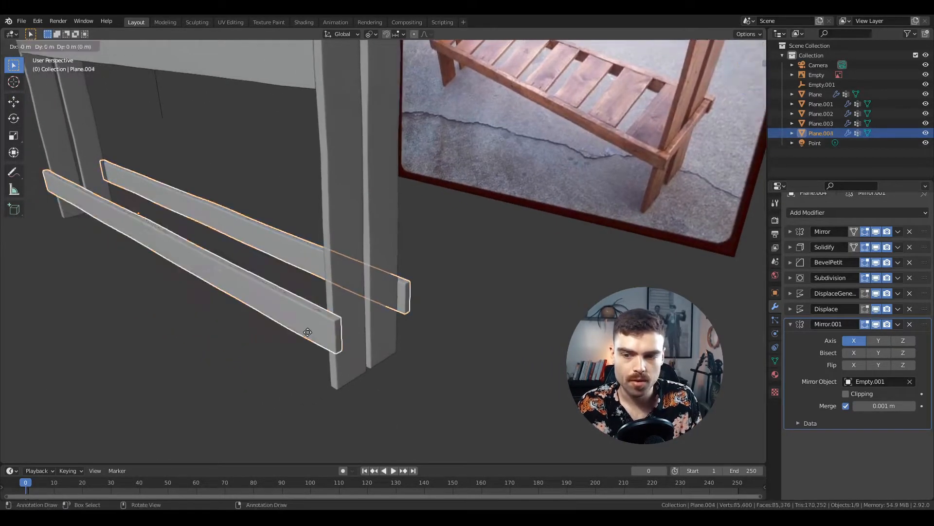
pyautogui.press('y')
pyautogui.click(401, 383)
pyautogui.press('r')
pyautogui.press('z')
pyautogui.press('9')
pyautogui.press('0')
pyautogui.press('Return')
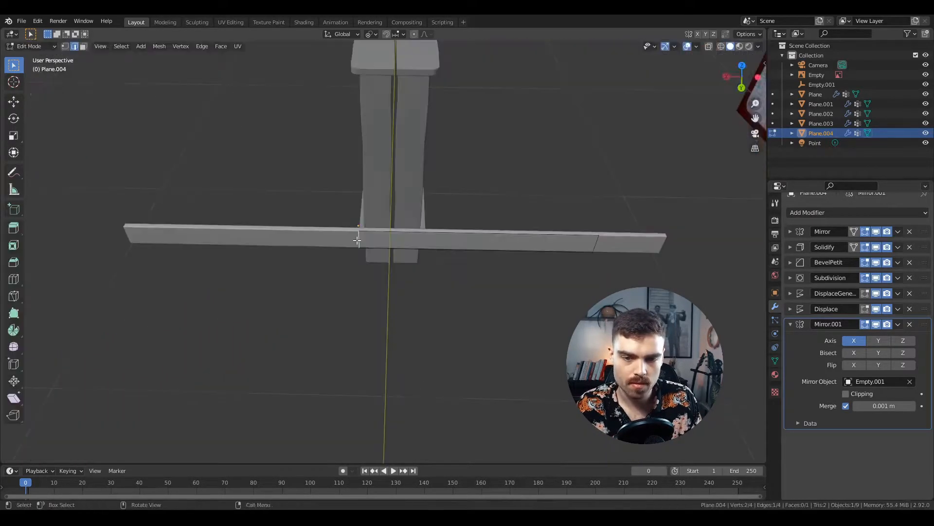
# Shorten the rotated boards by moving an end edge along X, then remove both of their Mirror modifiers.
pyautogui.press('g')
pyautogui.press('x')
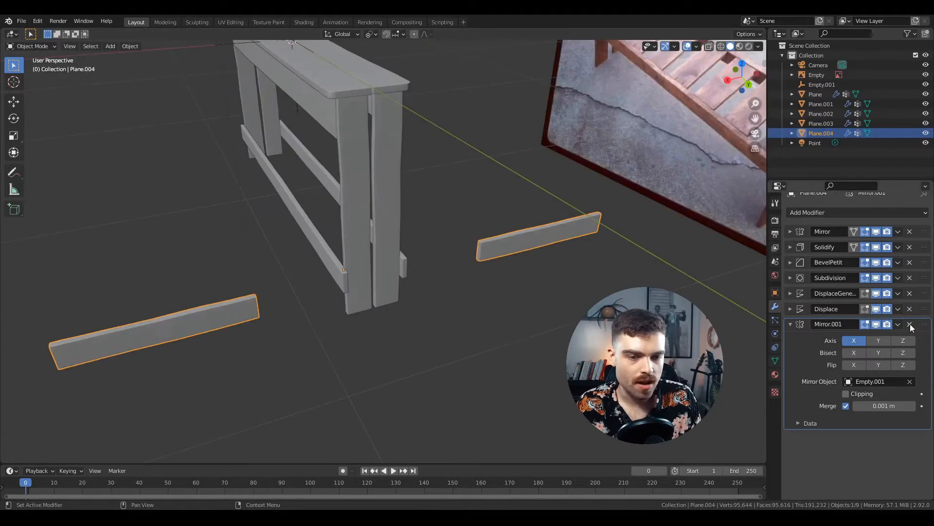
pyautogui.click(910, 324)
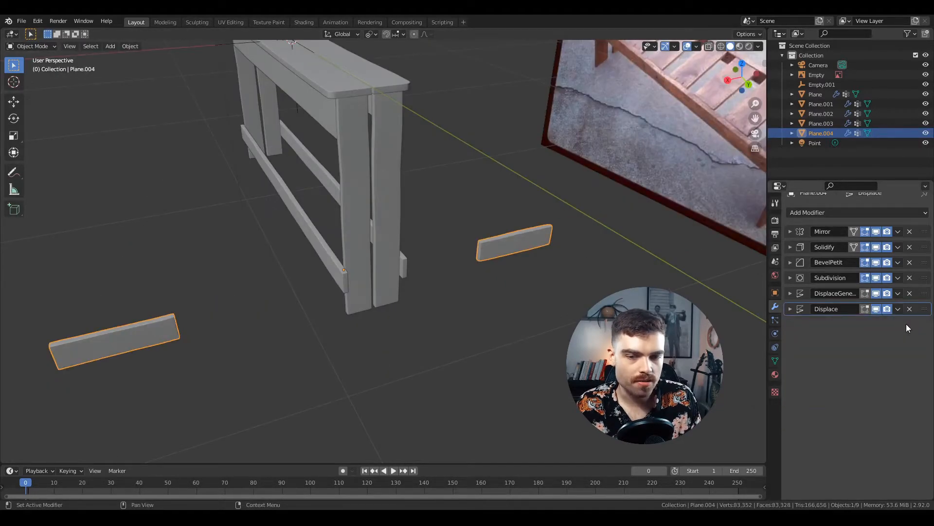
pyautogui.click(910, 232)
# Move the remaining crossboard along X until its outer end lines up with the lower side board.
pyautogui.moveTo(463, 247); pyautogui.dragTo(519, 255, button='middle')
pyautogui.press('g')
pyautogui.press('z')
pyautogui.rightClick(466, 273)
pyautogui.press('g')
pyautogui.press('x')
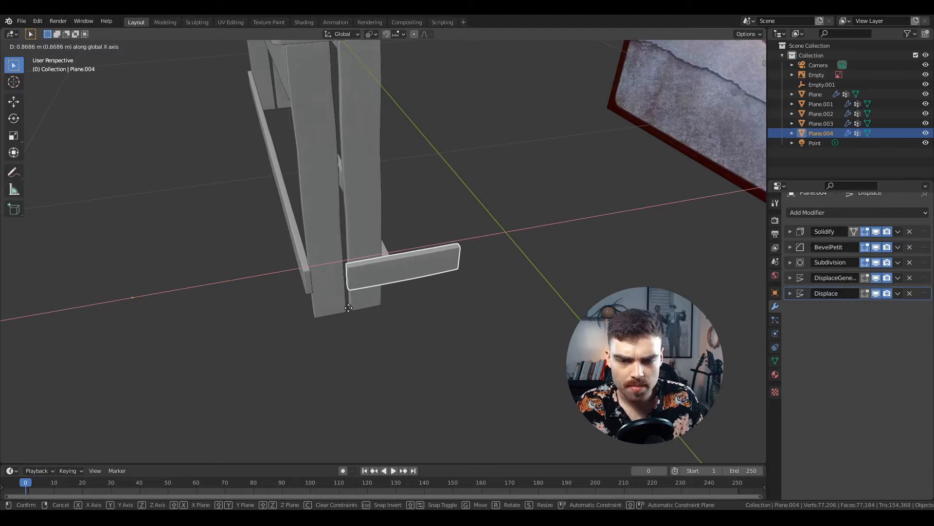
pyautogui.click(310, 319)
# Shorten the lower crossboard by moving its end edge along X to the gap between the two legs, then save the file.
pyautogui.moveTo(310, 319); pyautogui.dragTo(510, 286, button='middle')
pyautogui.press('Tab')
pyautogui.scroll(2, 584, 261)
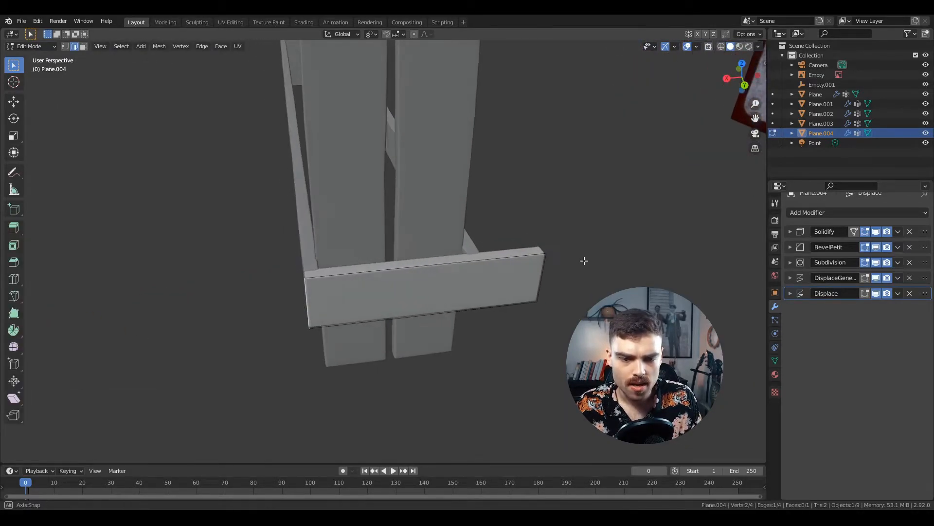
pyautogui.moveTo(584, 261); pyautogui.dragTo(574, 267, button='middle')
pyautogui.press('g')
pyautogui.press('x')
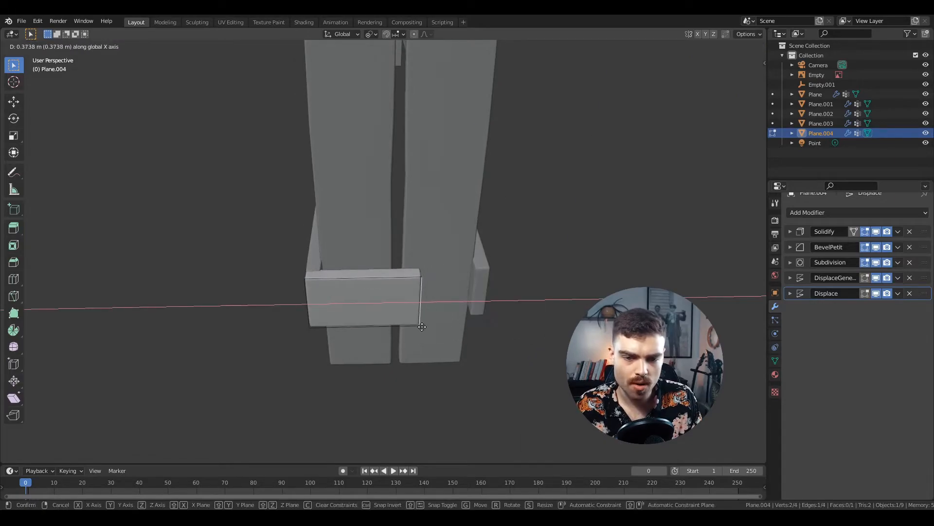
pyautogui.click(397, 326)
pyautogui.press('Tab')
pyautogui.moveTo(397, 326); pyautogui.dragTo(527, 269, button='middle')
pyautogui.hotkey('ctrl', 's')
pyautogui.press('g')
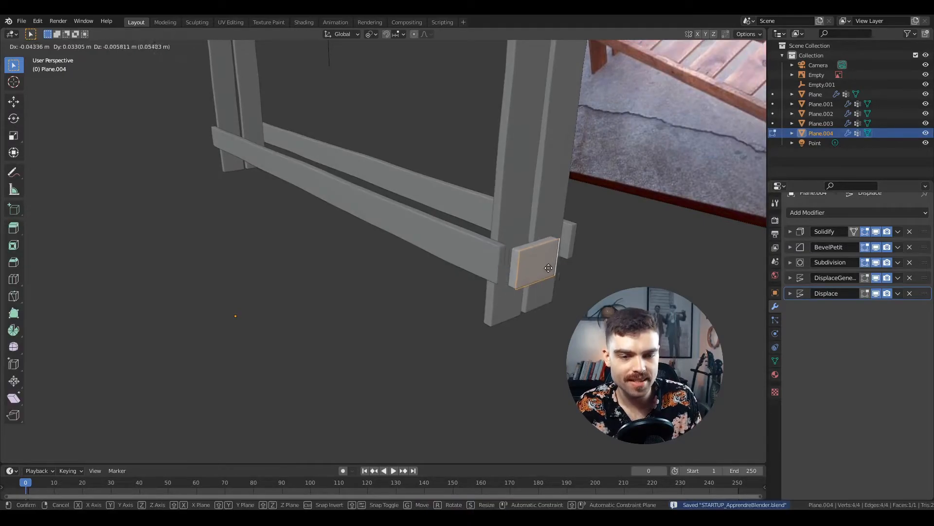
pyautogui.rightClick(565, 246)
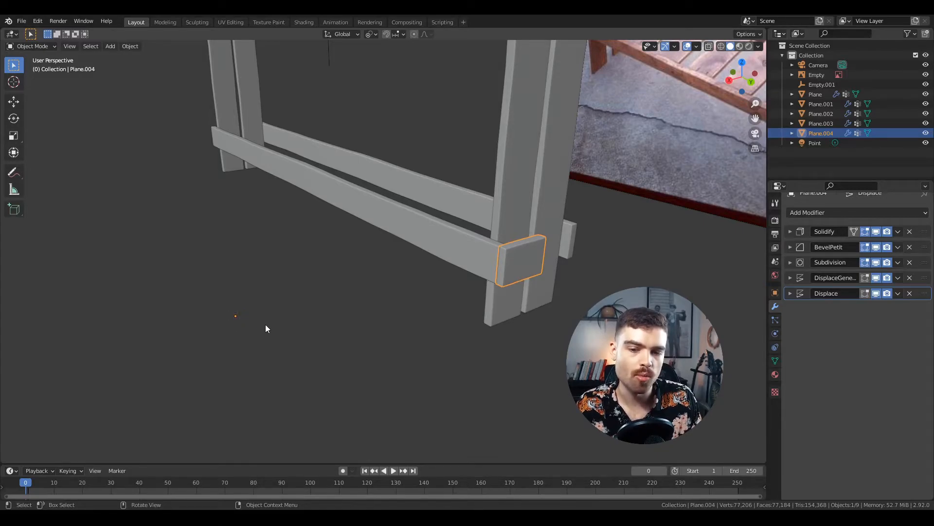
# Snap the 3D cursor to the crossboard's inner end edge, in the gap between the legs.
pyautogui.moveTo(274, 327); pyautogui.dragTo(287, 255, button='middle')
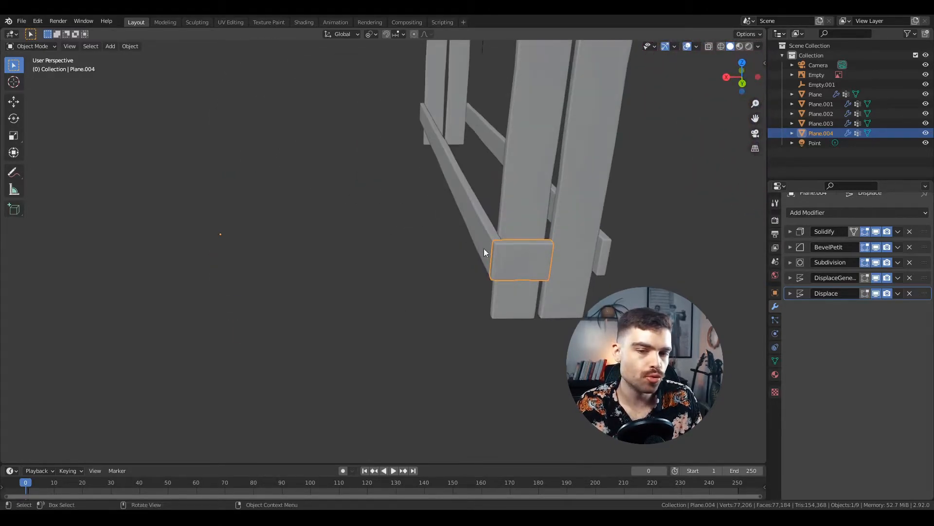
pyautogui.press('Tab')
pyautogui.moveTo(529, 268); pyautogui.dragTo(421, 279, button='middle')
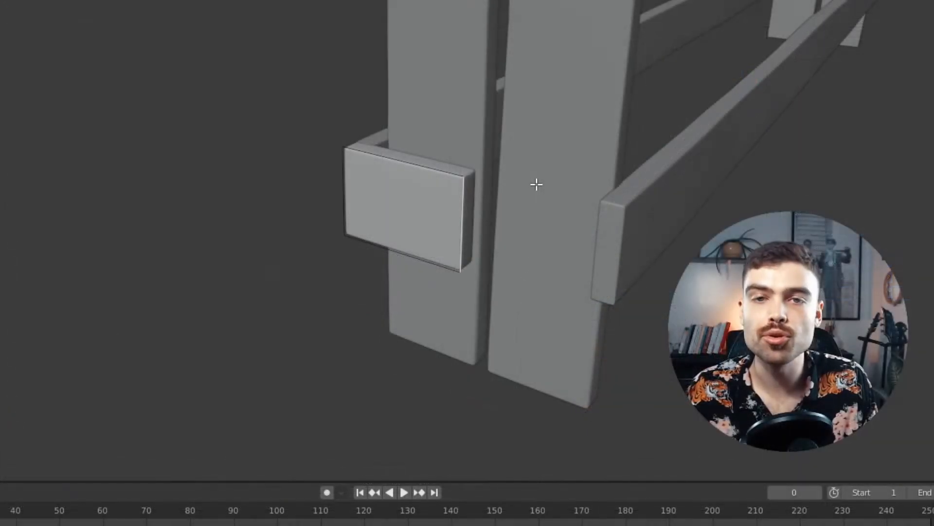
pyautogui.hotkey('shift', 's')
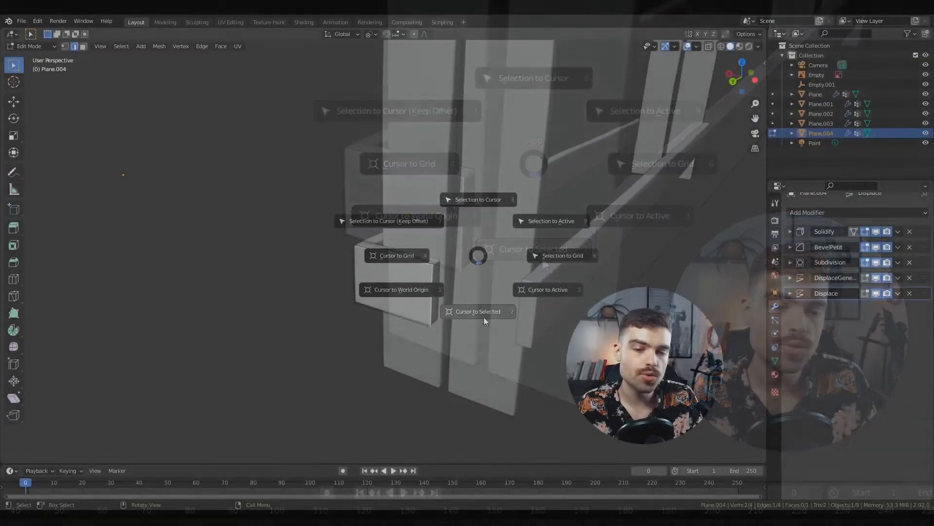
pyautogui.click(486, 311)
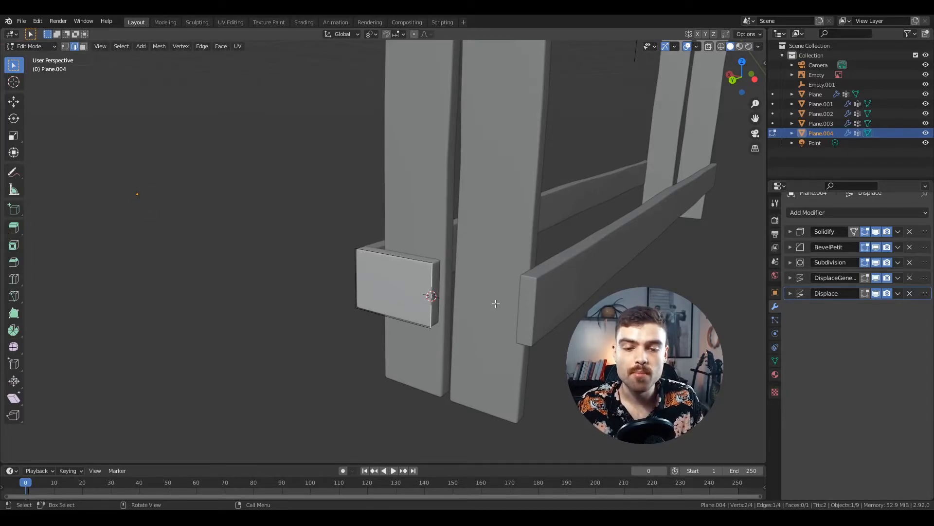
pyautogui.keyDown('shift'); pyautogui.moveTo(495, 304); pyautogui.dragTo(484, 303, button='middle'); pyautogui.keyUp('shift')
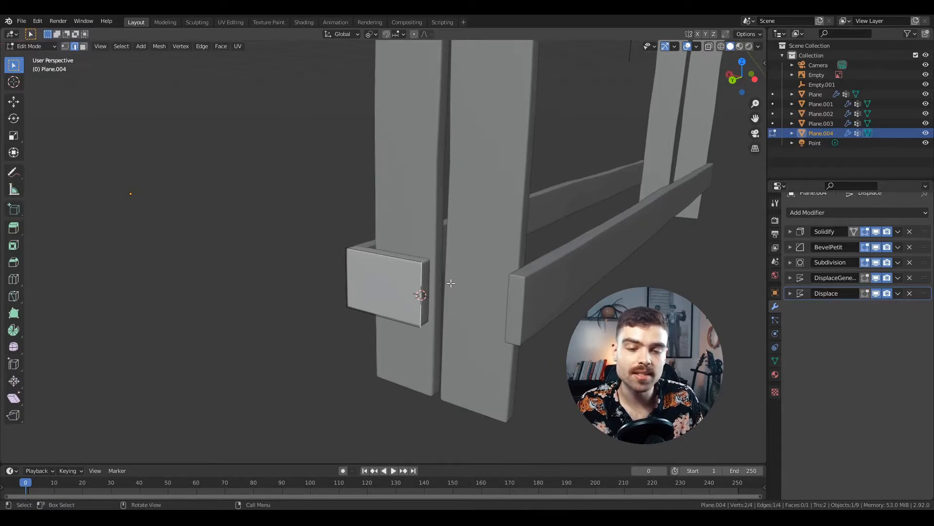
# Set the crossboard's origin to the 3D cursor.
pyautogui.press('Tab')
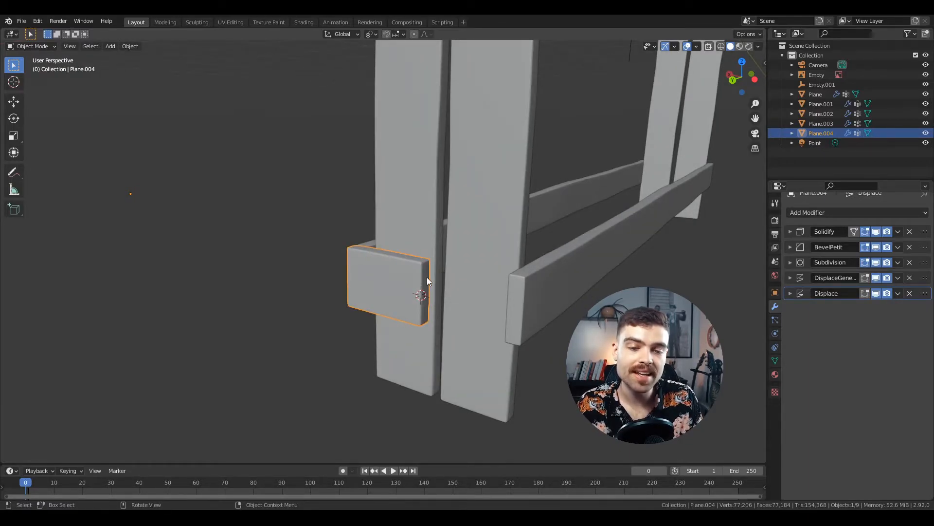
pyautogui.rightClick(427, 277)
pyautogui.moveTo(422, 301)
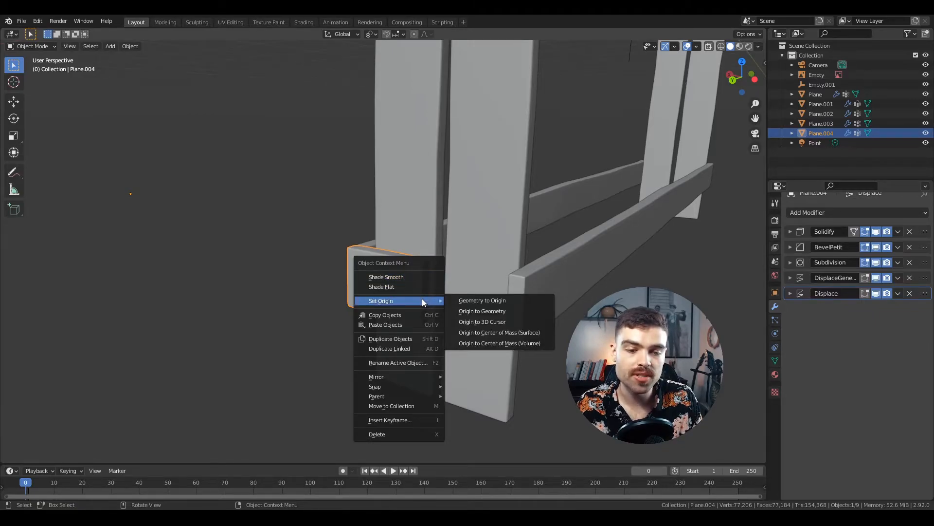
pyautogui.click(498, 323)
# Add a Mirror modifier to the crossboard, mirroring on the Y axis only so it spans both legs.
pyautogui.moveTo(495, 322); pyautogui.dragTo(473, 302, button='middle')
pyautogui.scroll(2, 465, 321)
pyautogui.click(831, 211)
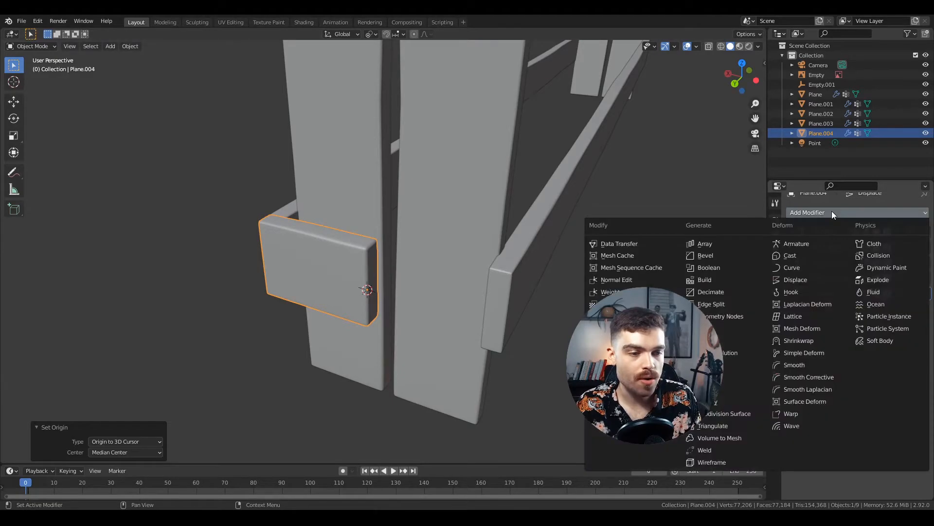
pyautogui.click(719, 341)
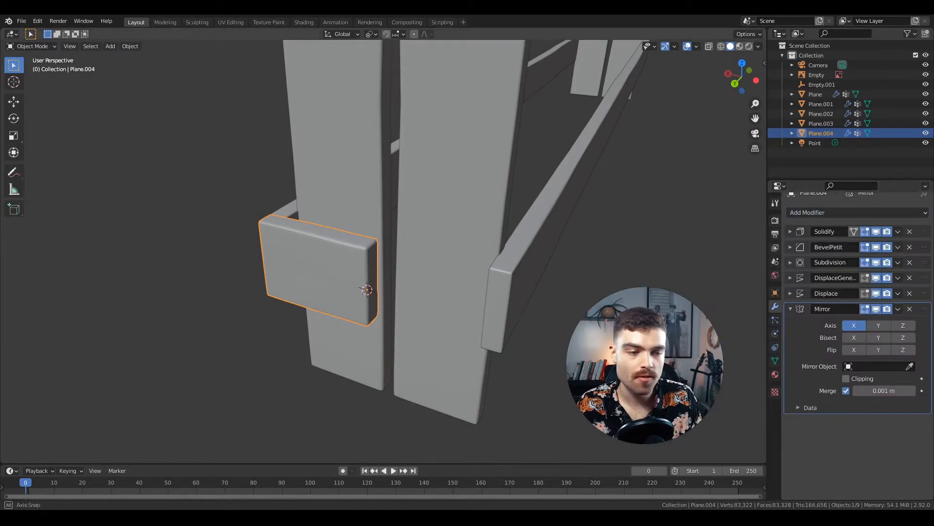
pyautogui.moveTo(719, 340); pyautogui.dragTo(717, 314, button='middle')
pyautogui.click(878, 325)
pyautogui.click(849, 326)
pyautogui.moveTo(509, 248); pyautogui.dragTo(526, 271, button='middle')
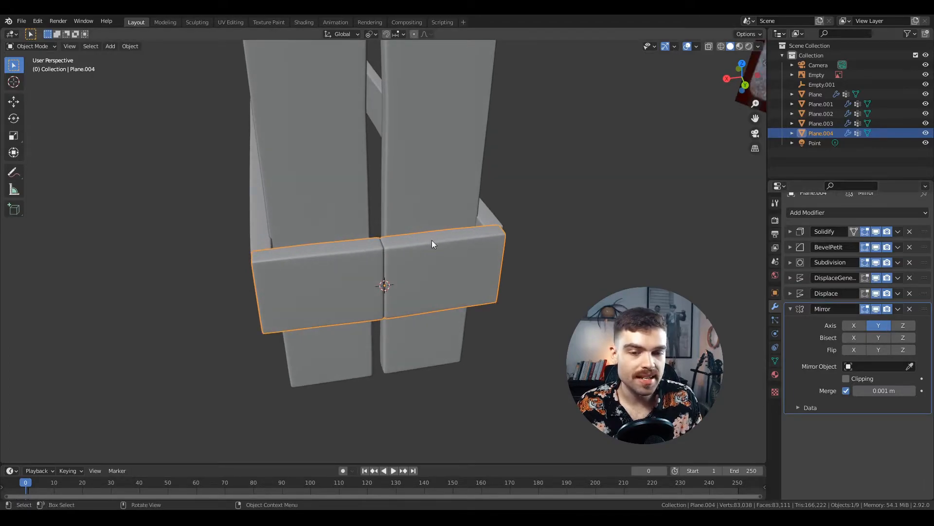
# Increase the crossboard's Mirror merge distance to 0.0483 m to join the two halves at the center seam.
pyautogui.scroll(3, 435, 238)
pyautogui.moveTo(453, 228); pyautogui.dragTo(431, 245, button='middle')
pyautogui.scroll(5, 368, 248)
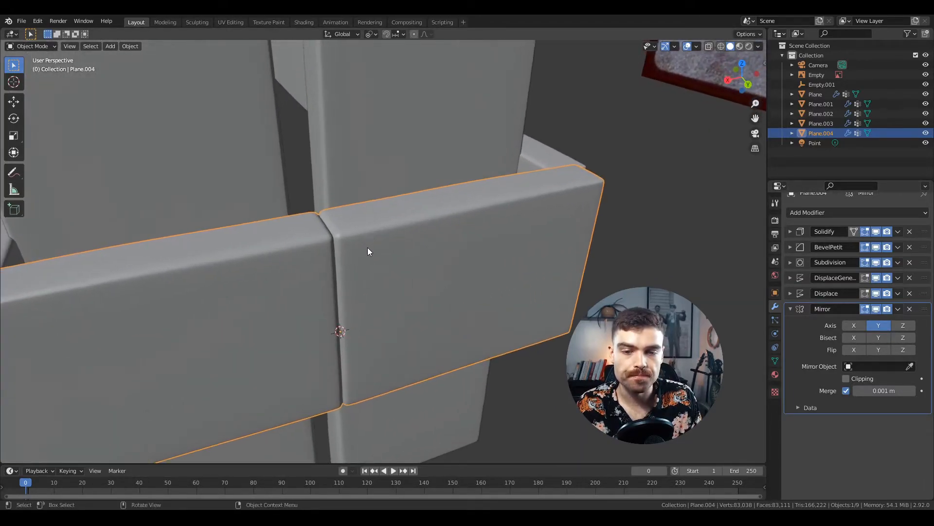
pyautogui.scroll(1, 329, 227)
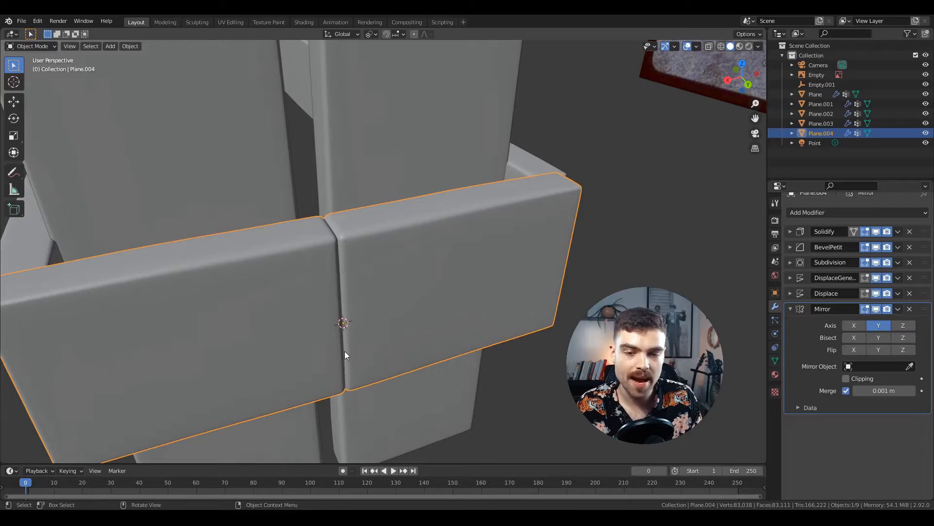
pyautogui.keyDown('shift'); pyautogui.moveTo(389, 277); pyautogui.dragTo(410, 247, button='middle'); pyautogui.keyUp('shift')
pyautogui.press('Tab')
pyautogui.press('Tab')
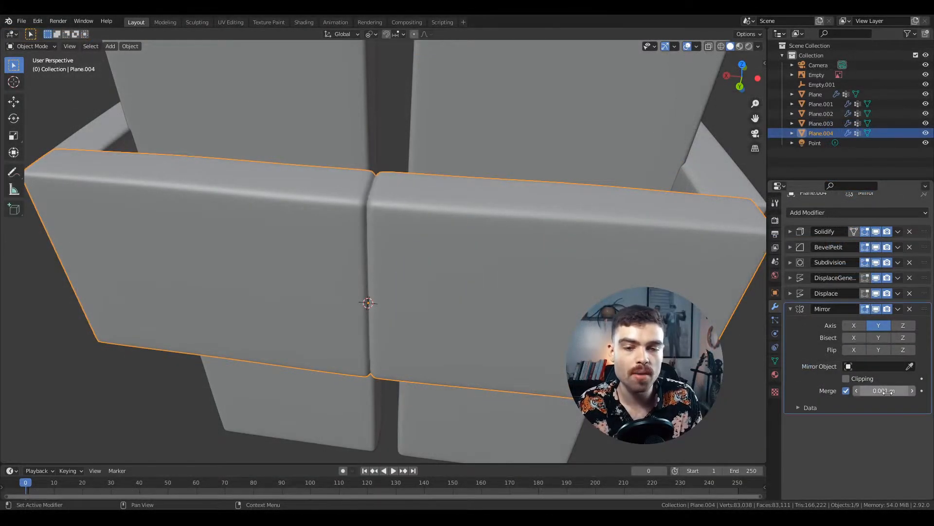
pyautogui.moveTo(884, 390); pyautogui.dragTo(905, 390)
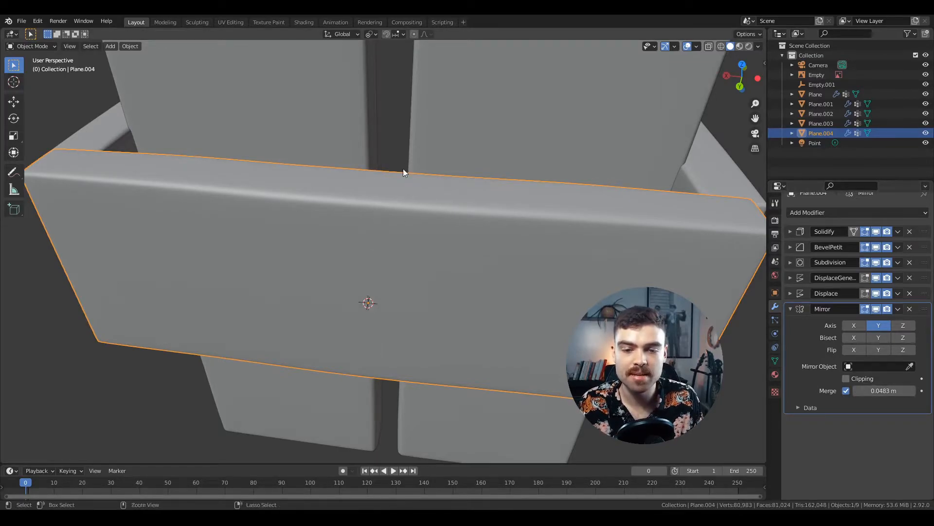
pyautogui.scroll(-4, 403, 217)
pyautogui.scroll(1, 400, 215)
pyautogui.scroll(-6, 400, 216)
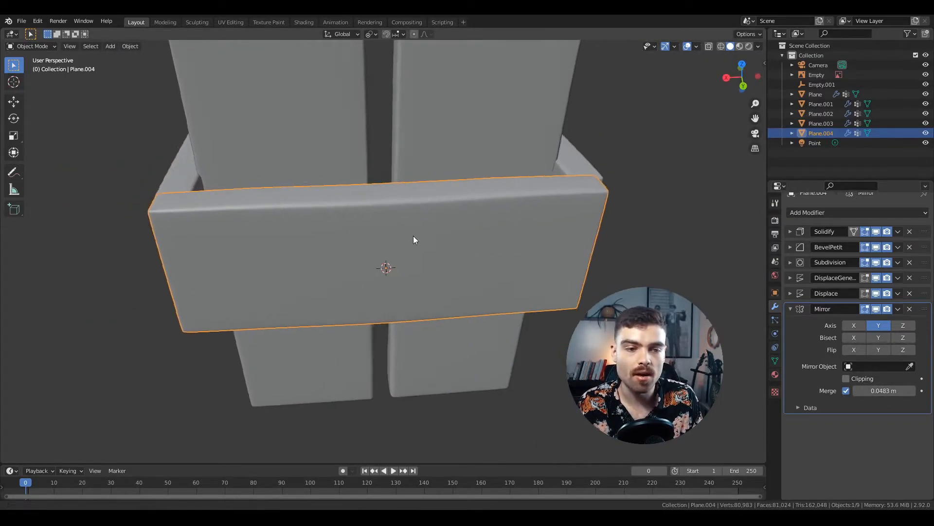
# Select all five table parts together: tabletop, upper side boards, legs, lower side boards and the end crossboard.
pyautogui.press('Tab')
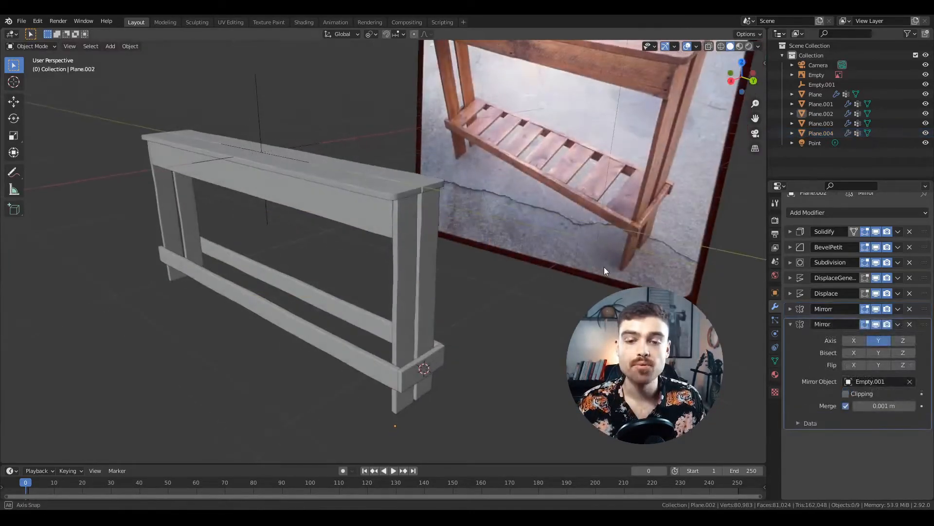
pyautogui.keyDown('ctrl'); pyautogui.moveTo(565, 288); pyautogui.dragTo(574, 312, button='middle'); pyautogui.keyUp('ctrl')
pyautogui.moveTo(465, 384); pyautogui.dragTo(466, 330, button='middle')
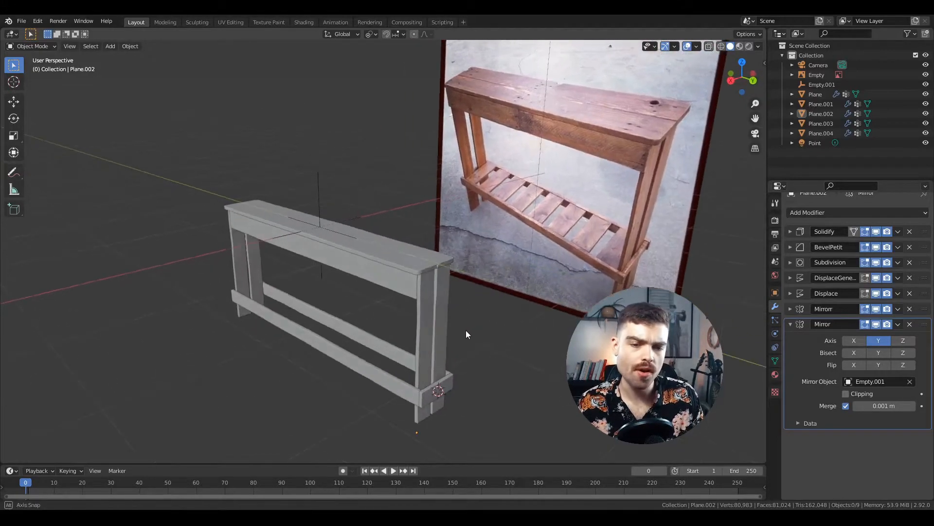
pyautogui.moveTo(489, 382)
pyautogui.mouseDown(button='middle')
pyautogui.moveTo(466, 391)
pyautogui.moveTo(484, 392)
pyautogui.mouseUp(button='middle')
pyautogui.moveTo(490, 338); pyautogui.dragTo(428, 319, button='middle')
pyautogui.moveTo(459, 346); pyautogui.dragTo(422, 283, button='middle')
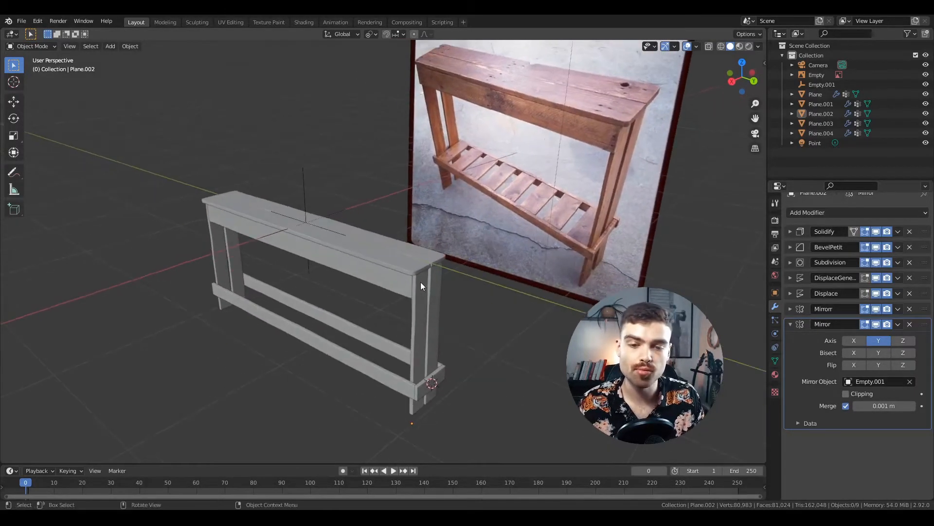
pyautogui.click(411, 267)
pyautogui.keyDown('shift'); pyautogui.click(405, 281); pyautogui.keyUp('shift')
pyautogui.keyDown('shift'); pyautogui.click(419, 314); pyautogui.keyUp('shift')
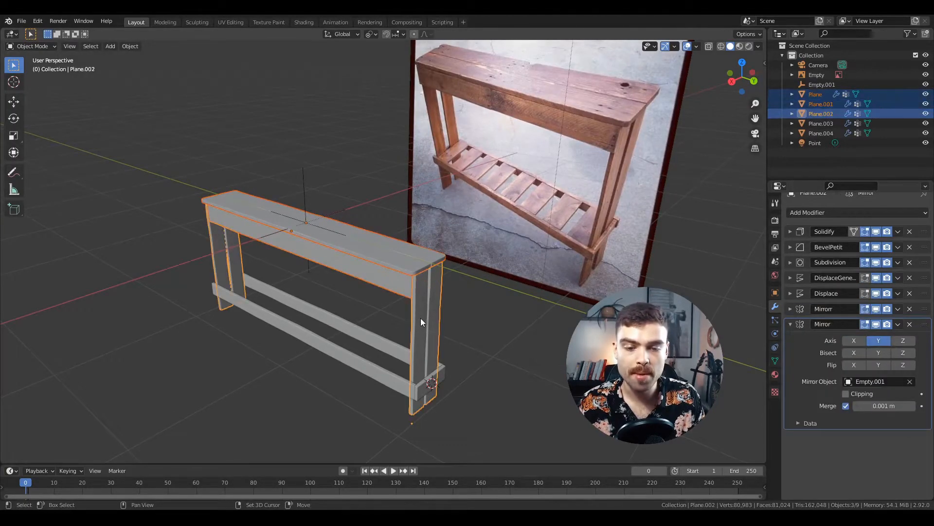
pyautogui.keyDown('shift'); pyautogui.click(395, 386); pyautogui.keyUp('shift')
pyautogui.keyDown('shift'); pyautogui.click(427, 391); pyautogui.keyUp('shift')
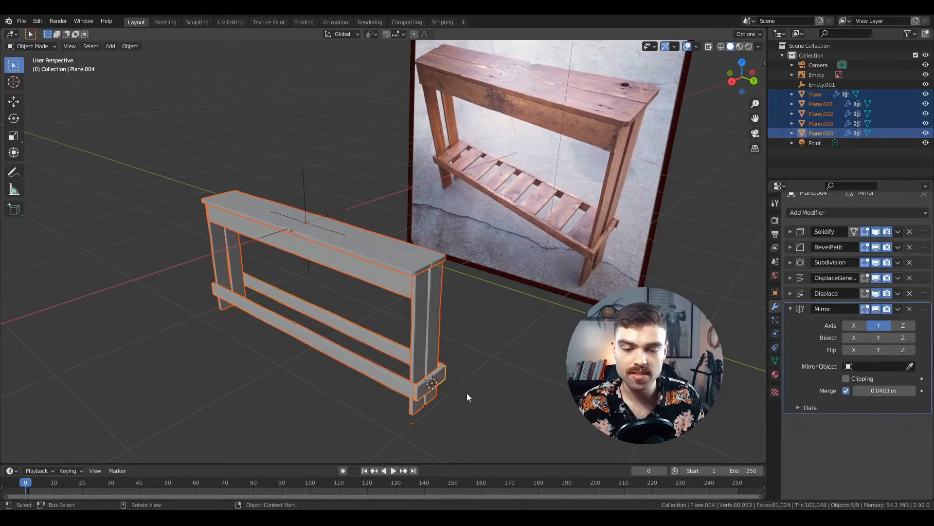
# Try to move the five selected table parts together as whole objects.
pyautogui.moveTo(466, 393); pyautogui.dragTo(484, 393, button='middle')
pyautogui.press('g')
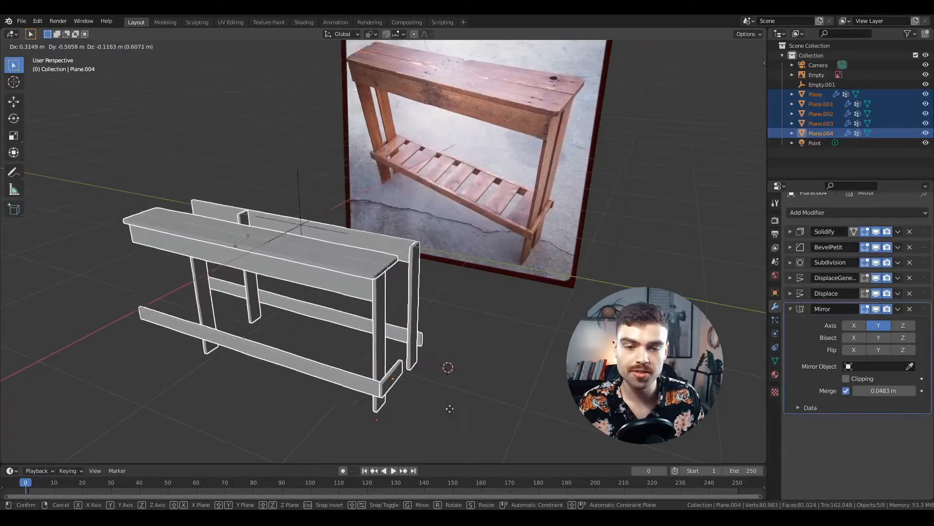
pyautogui.click(478, 346)
pyautogui.moveTo(478, 346); pyautogui.dragTo(491, 306, button='middle')
# Shorten the whole table by editing all parts together, moving the vertices at the crossboard end about -0.53 m along Y.
pyautogui.press('Tab')
pyautogui.press('a')
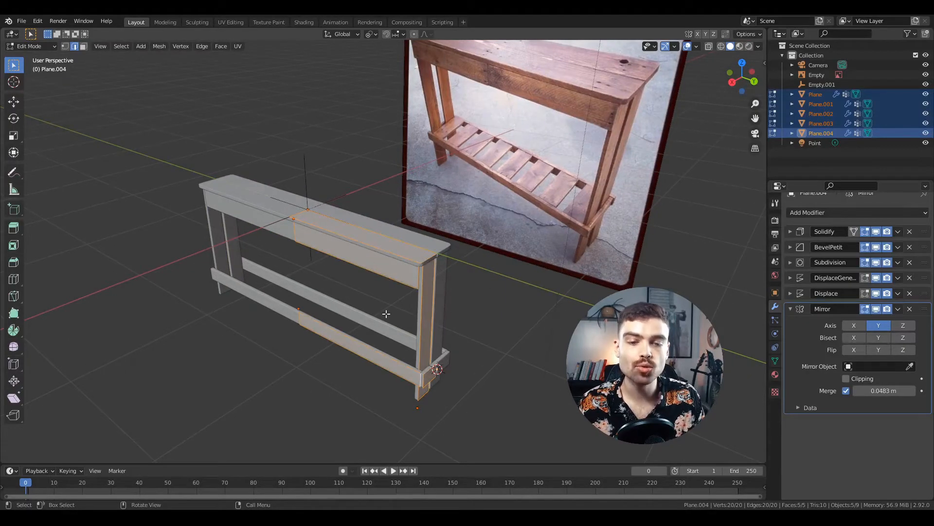
pyautogui.moveTo(386, 313); pyautogui.dragTo(531, 298, button='middle')
pyautogui.press('1')
pyautogui.hotkey('alt', 'a')
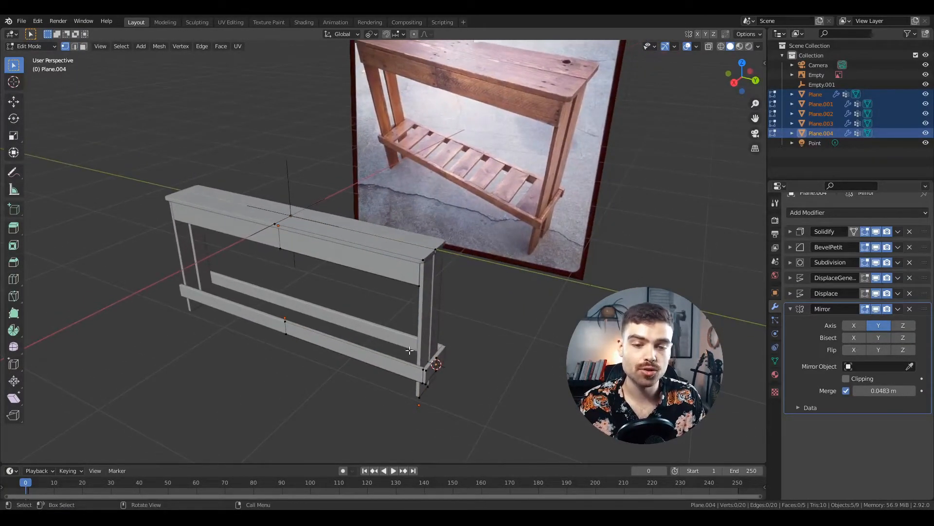
pyautogui.moveTo(473, 242); pyautogui.dragTo(422, 409, button='middle')
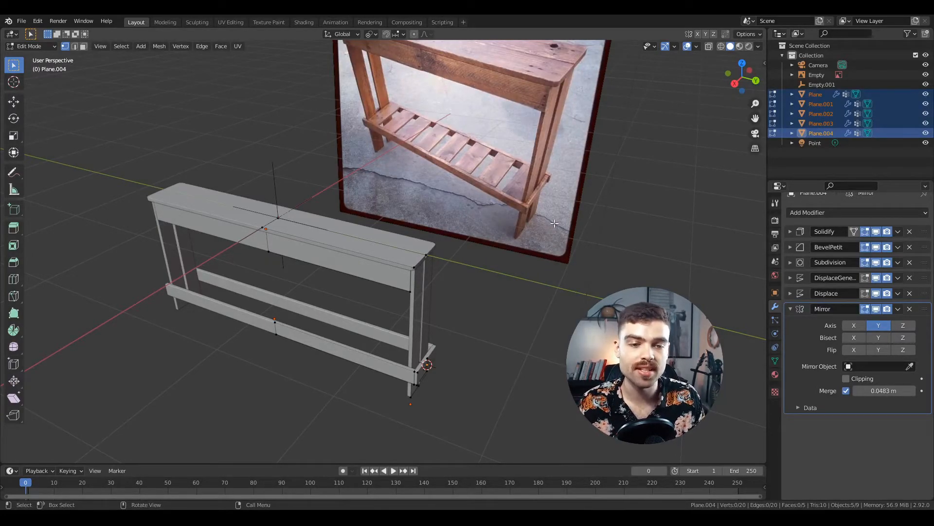
pyautogui.press('z')
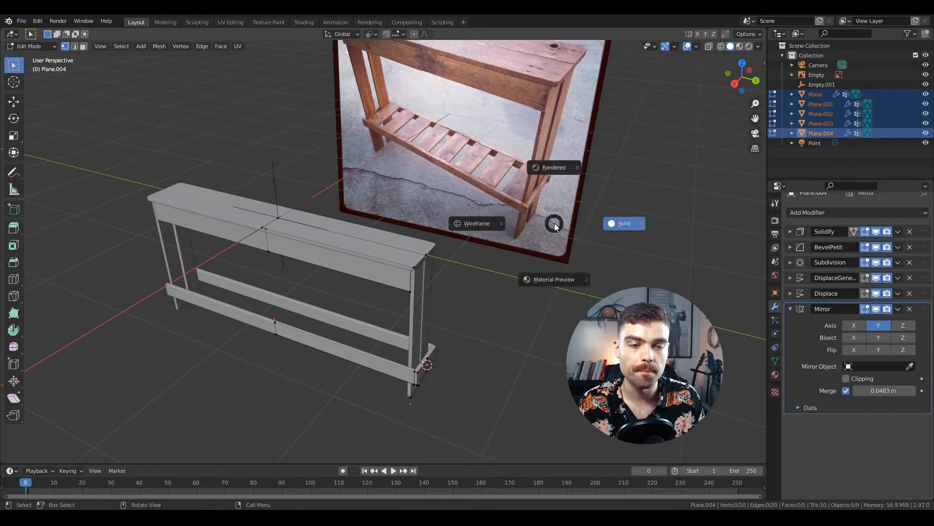
pyautogui.click(483, 221)
pyautogui.moveTo(328, 188)
pyautogui.mouseDown()
pyautogui.moveTo(471, 329)
pyautogui.moveTo(541, 452)
pyautogui.moveTo(535, 440)
pyautogui.mouseUp()
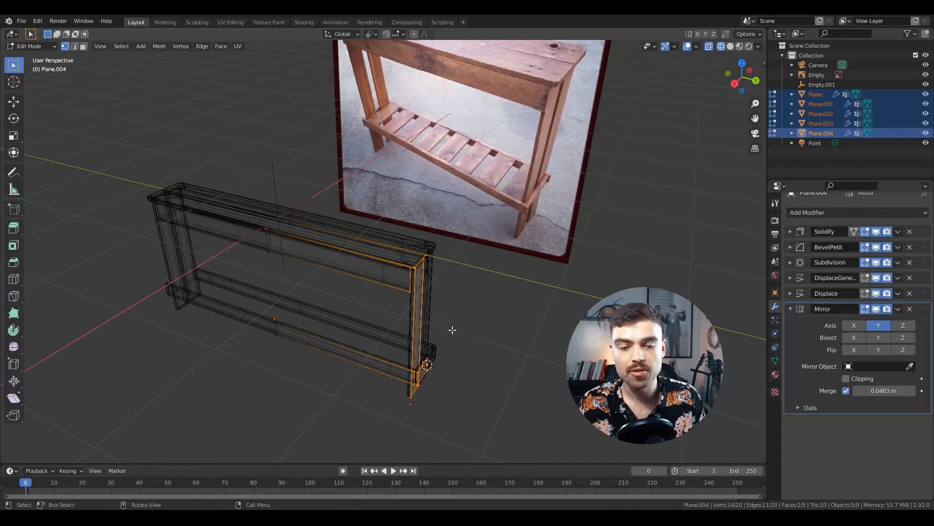
pyautogui.press('z')
pyautogui.click(487, 288)
pyautogui.moveTo(487, 288)
pyautogui.mouseDown(button='middle')
pyautogui.moveTo(447, 334)
pyautogui.moveTo(460, 318)
pyautogui.moveTo(464, 333)
pyautogui.mouseUp(button='middle')
pyautogui.press('g')
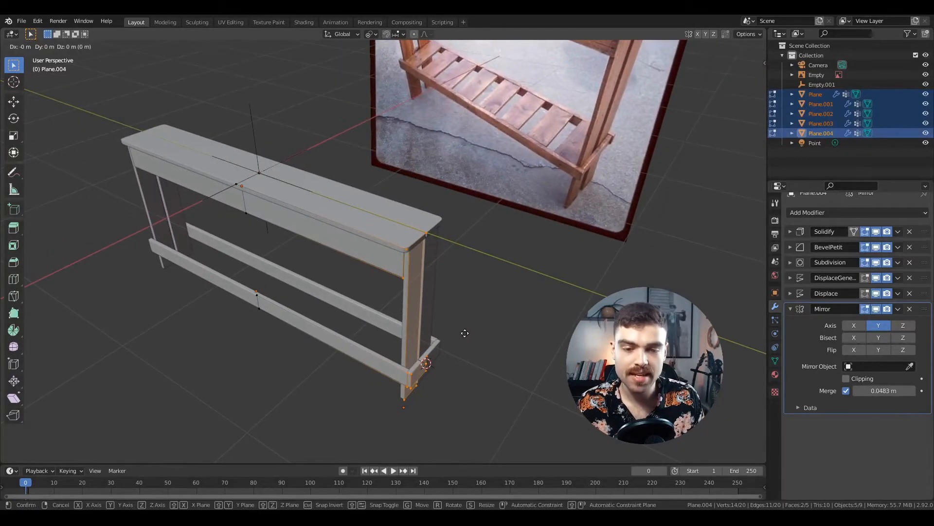
pyautogui.press('y')
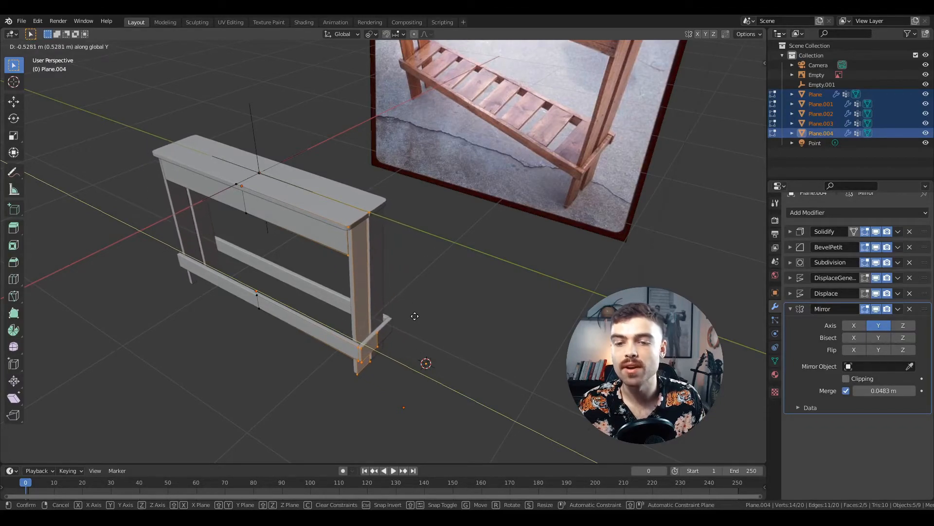
pyautogui.click(416, 315)
pyautogui.scroll(-2, 417, 320)
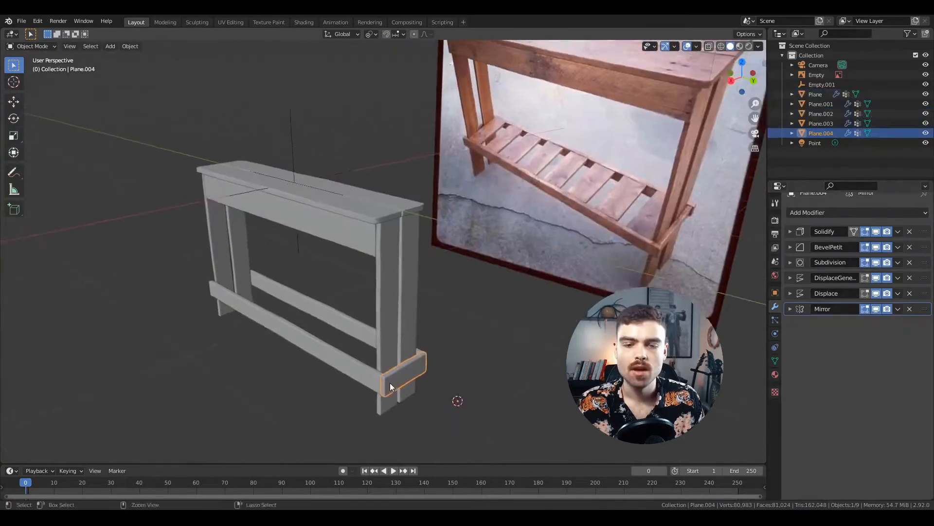
# Duplicate the end crossboard's Mirror modifier and set Empty.001 as the copy's mirror object on the Y axis.
pyautogui.scroll(4, 390, 382)
pyautogui.moveTo(407, 295); pyautogui.dragTo(324, 306, button='middle')
pyautogui.moveTo(523, 368); pyautogui.dragTo(463, 308, button='middle')
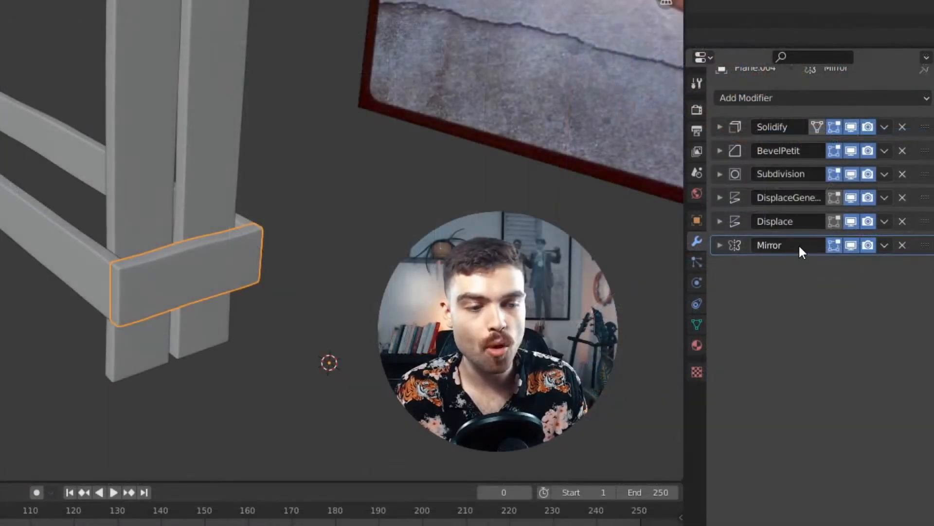
pyautogui.click(885, 245)
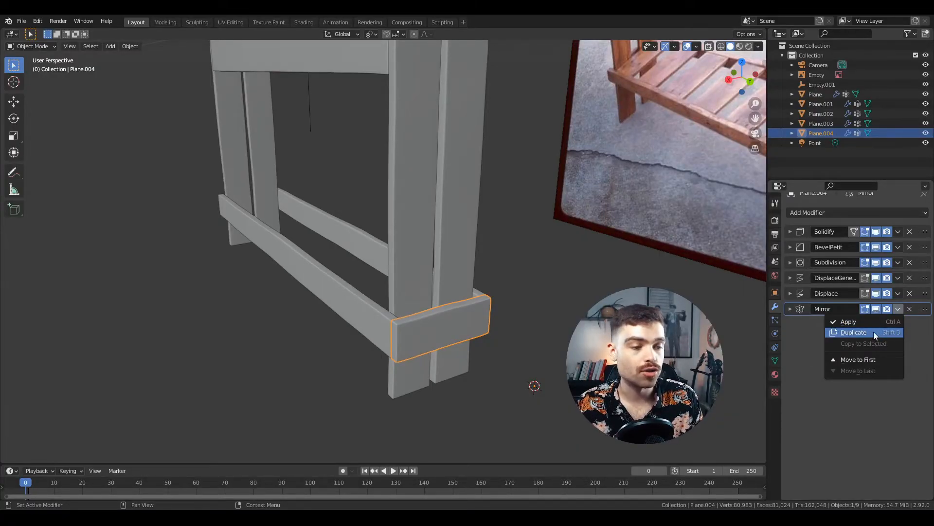
pyautogui.click(872, 332)
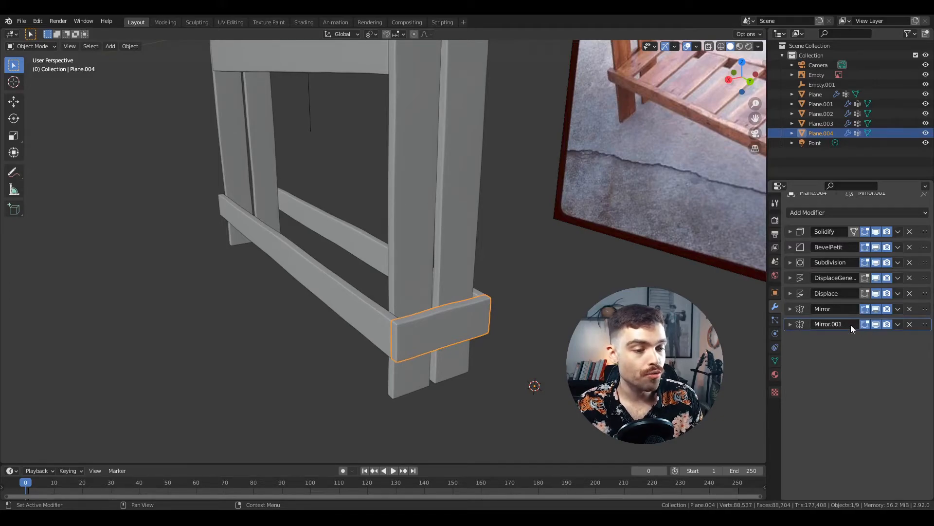
pyautogui.click(790, 324)
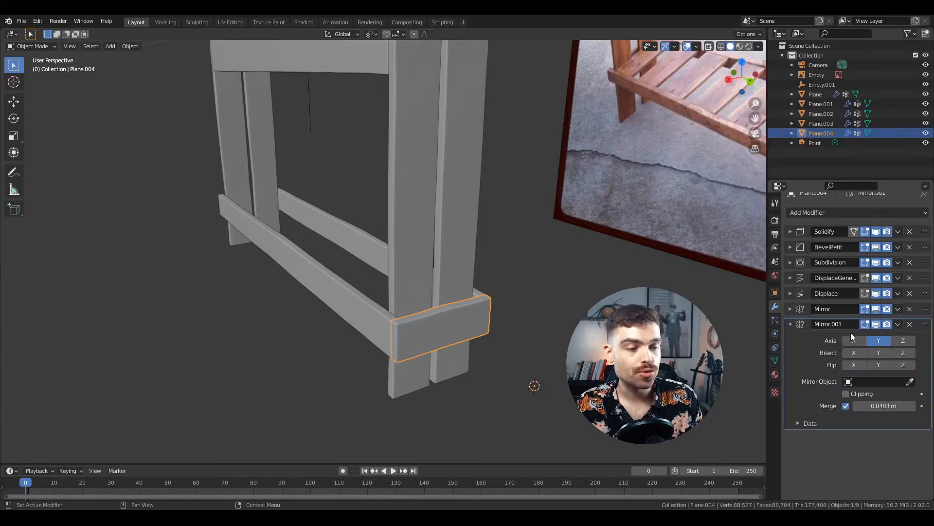
pyautogui.moveTo(526, 280); pyautogui.dragTo(508, 335, button='middle')
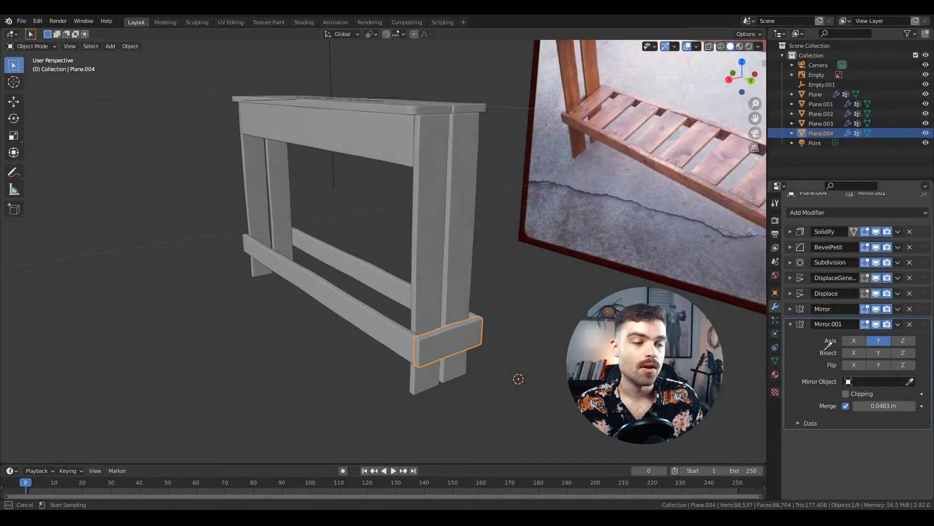
pyautogui.click(334, 168)
# Inspect the crossboards at both ends of the table and compare the lower shelf with the slats in the reference photo.
pyautogui.moveTo(252, 270); pyautogui.dragTo(370, 274, button='middle')
pyautogui.moveTo(308, 341); pyautogui.dragTo(263, 326, button='middle')
pyautogui.scroll(3, 469, 280)
pyautogui.click(469, 279)
pyautogui.scroll(-1, 472, 293)
pyautogui.press('a')
pyautogui.hotkey('alt', 'a')
pyautogui.moveTo(400, 272); pyautogui.dragTo(399, 331, button='middle')
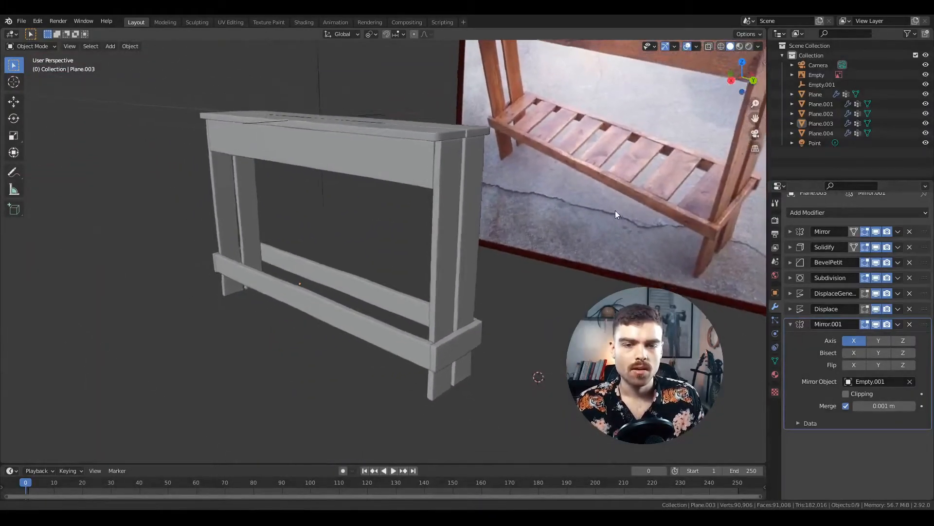
pyautogui.moveTo(615, 210); pyautogui.dragTo(494, 338, button='middle')
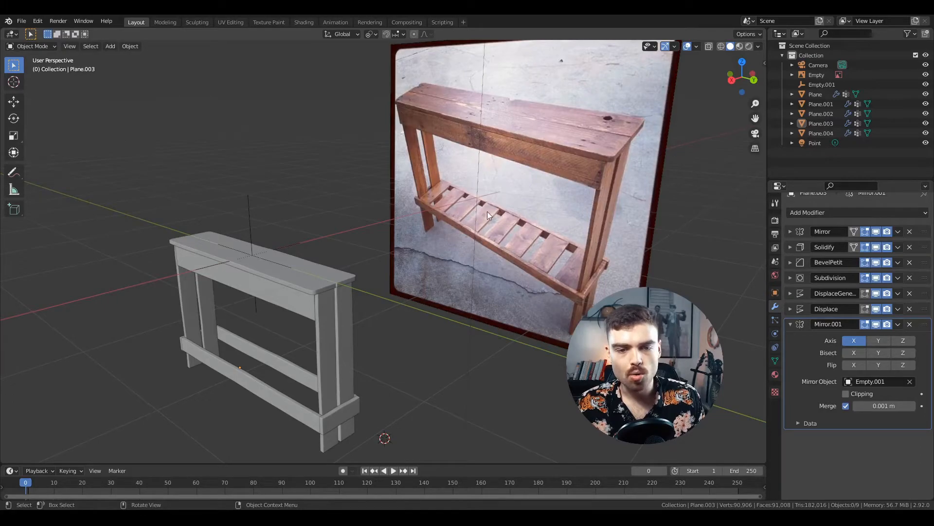
pyautogui.moveTo(407, 246); pyautogui.dragTo(417, 352, button='middle')
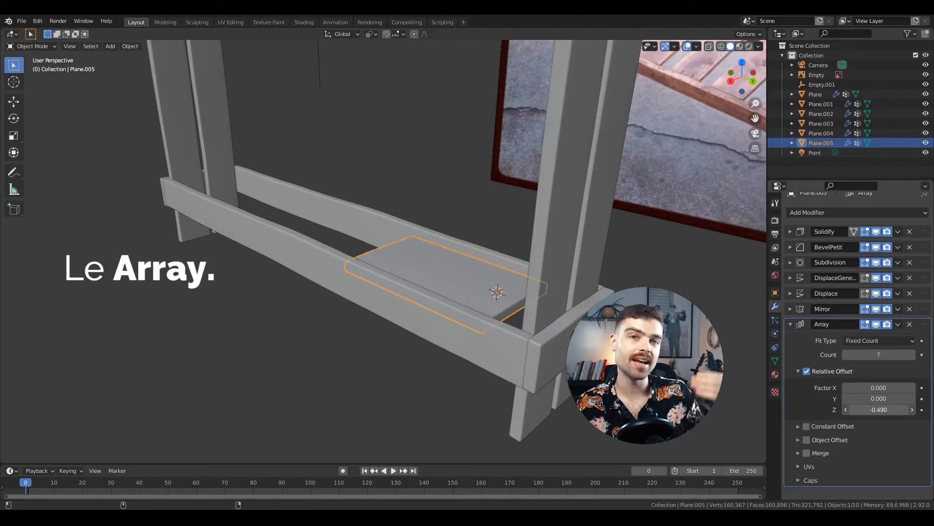
pyautogui.moveTo(879, 410); pyautogui.dragTo(842, 409)
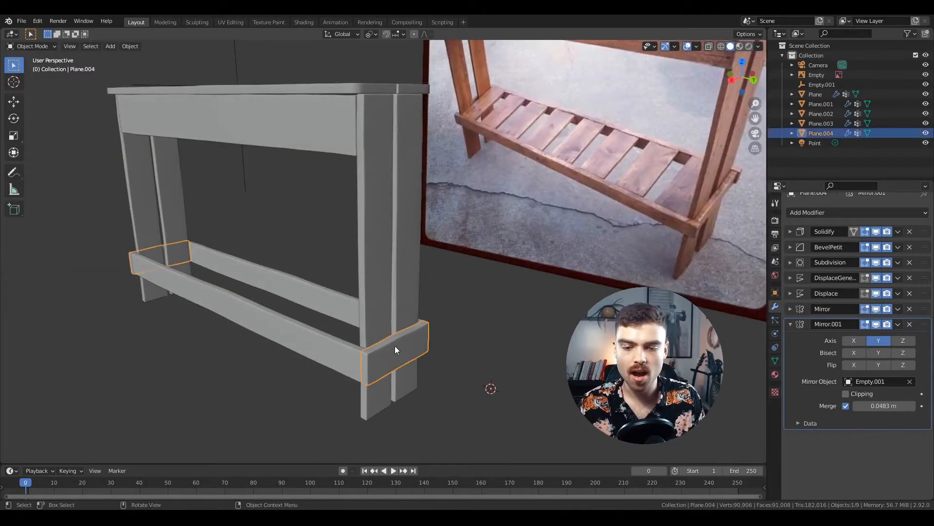
# Duplicate the end crossboard about 0.41 m upward along Z and remove the copy's Mirror.001 modifier.
pyautogui.moveTo(395, 346); pyautogui.dragTo(471, 376, button='middle')
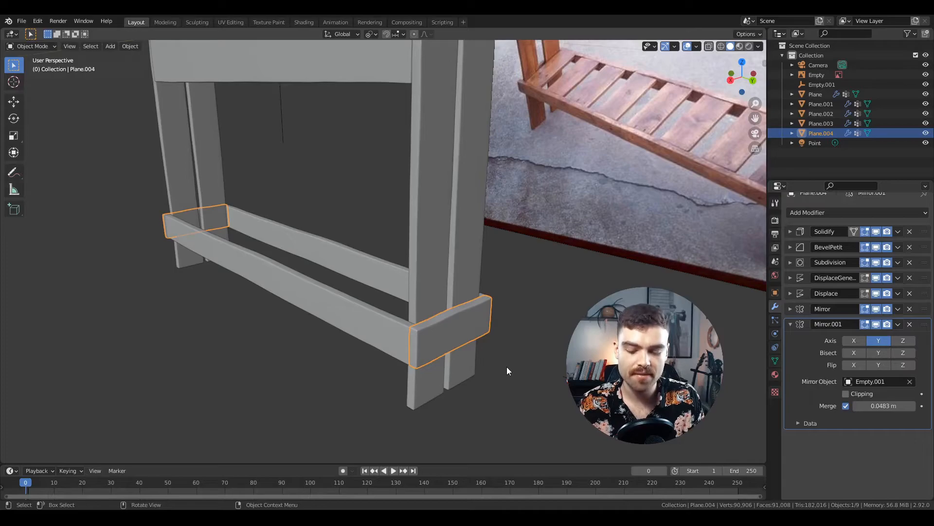
pyautogui.hotkey('shift', 'd')
pyautogui.press('z')
pyautogui.click(532, 282)
pyautogui.moveTo(532, 282); pyautogui.dragTo(520, 293, button='middle')
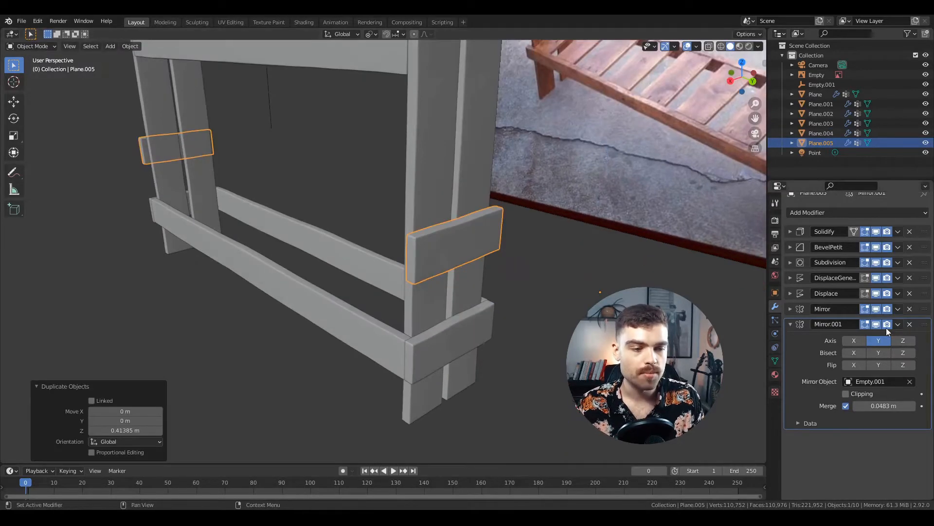
pyautogui.click(911, 324)
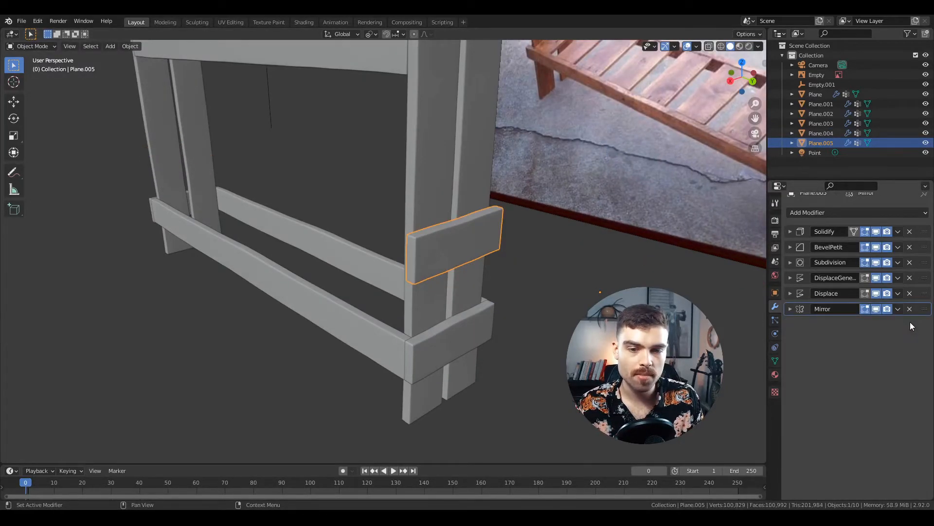
# Rotate the duplicated board's mesh 90 degrees about X in Edit Mode so the board lies flat.
pyautogui.moveTo(452, 253); pyautogui.dragTo(576, 271, button='middle')
pyautogui.press('r')
pyautogui.press('x')
pyautogui.rightClick(645, 265)
pyautogui.press('Tab')
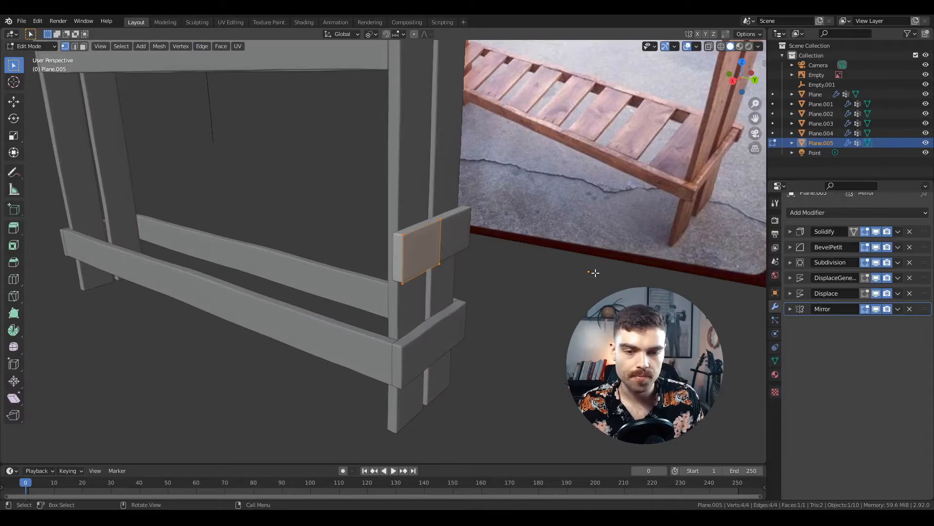
pyautogui.write('rx')
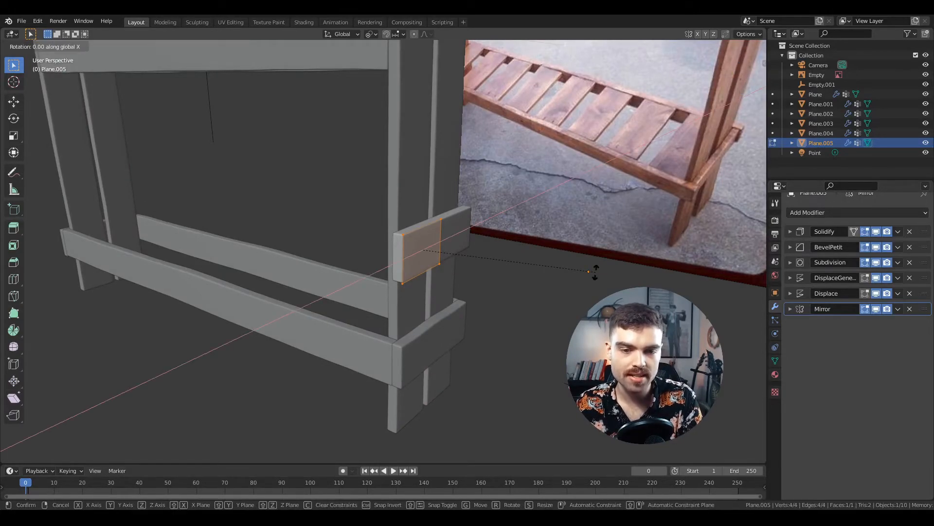
pyautogui.write('90')
pyautogui.press('Return')
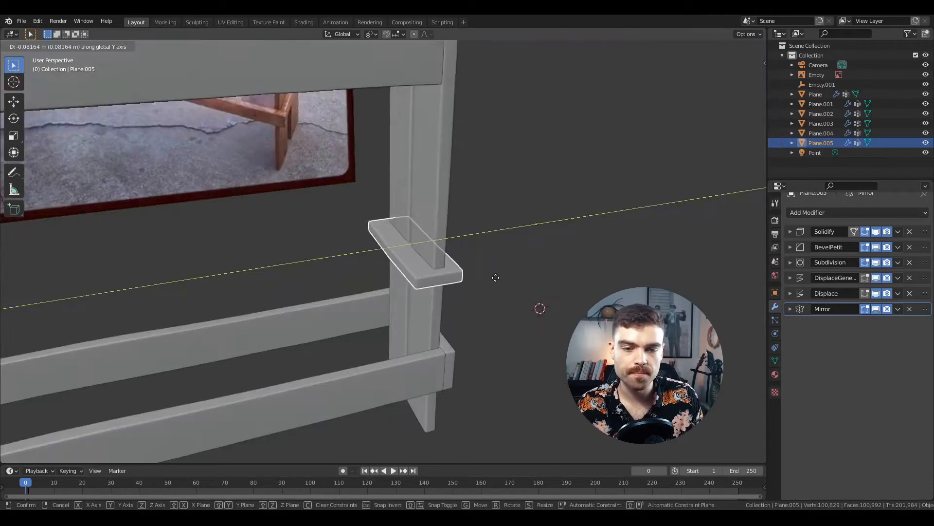
# Move the flat board about -0.38 m along Y to inside the legs and lower it along Z to the shelf frame.
pyautogui.click(468, 274)
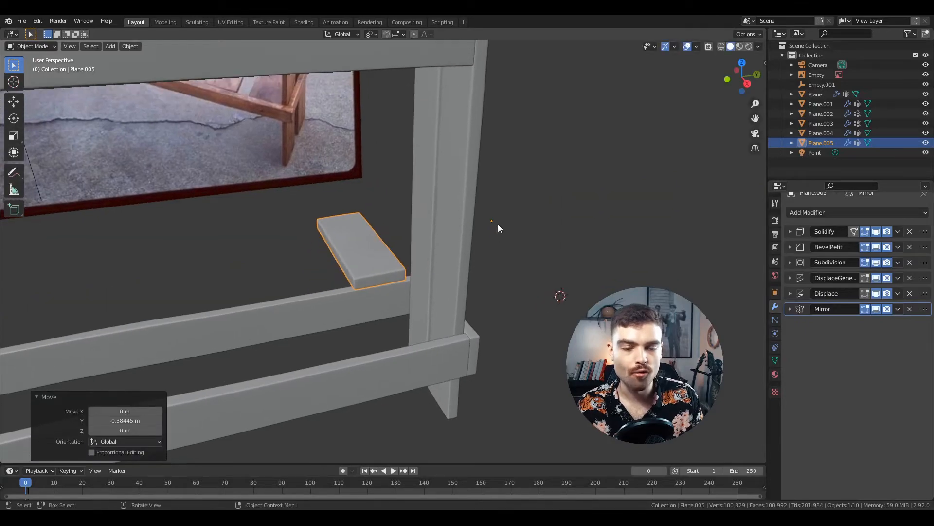
pyautogui.moveTo(481, 245); pyautogui.dragTo(492, 260, button='middle')
pyautogui.press('g')
pyautogui.press('z')
pyautogui.click(503, 336)
# Adjust the slat's edge to fit between the lower side boards and position the slat along Y near the end legs.
pyautogui.moveTo(384, 320); pyautogui.dragTo(458, 296, button='middle')
pyautogui.press('Tab')
pyautogui.press('2')
pyautogui.press('z')
pyautogui.click(403, 290)
pyautogui.moveTo(411, 281); pyautogui.dragTo(464, 359)
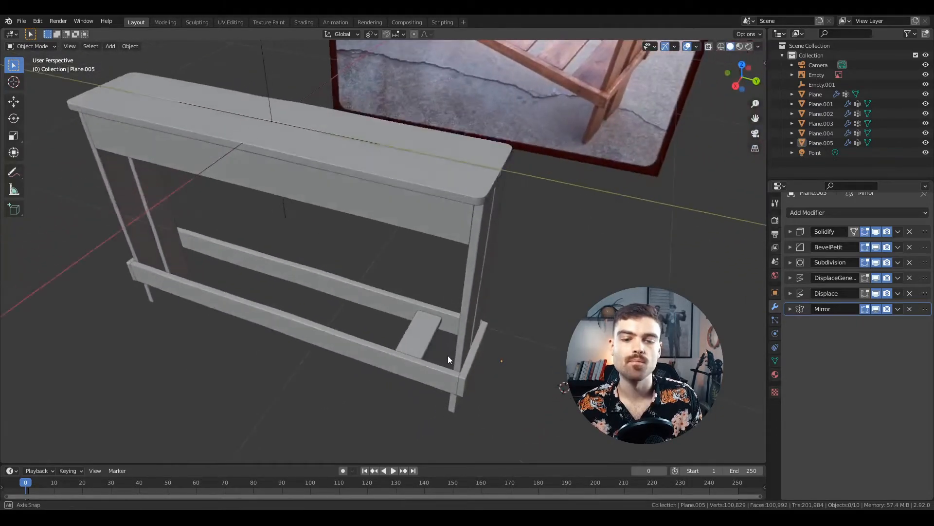
pyautogui.moveTo(447, 355); pyautogui.dragTo(469, 336, button='middle')
pyautogui.press('g')
pyautogui.press('y')
pyautogui.click(463, 355)
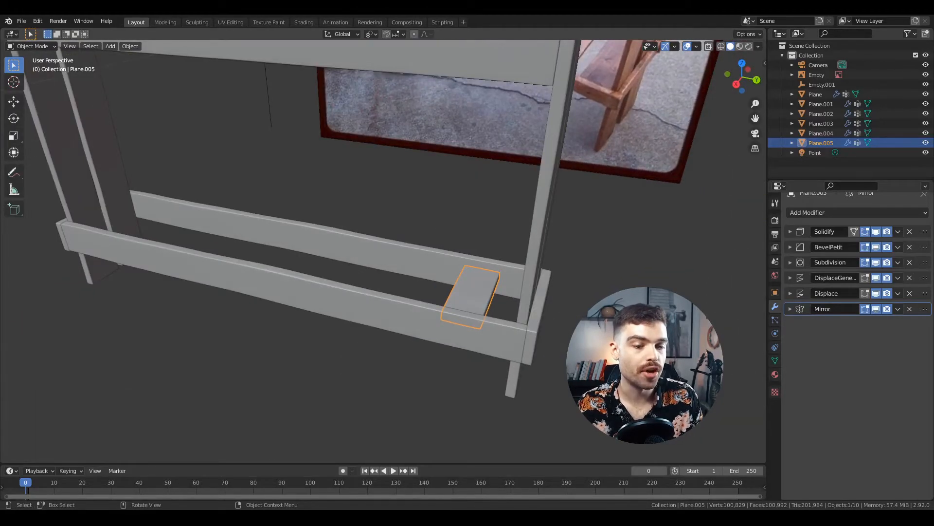
# Snap the 3D cursor to the slat's center seam edge in Edit Mode.
pyautogui.keyDown('ctrl'); pyautogui.moveTo(605, 267); pyautogui.dragTo(605, 238, button='middle'); pyautogui.keyUp('ctrl')
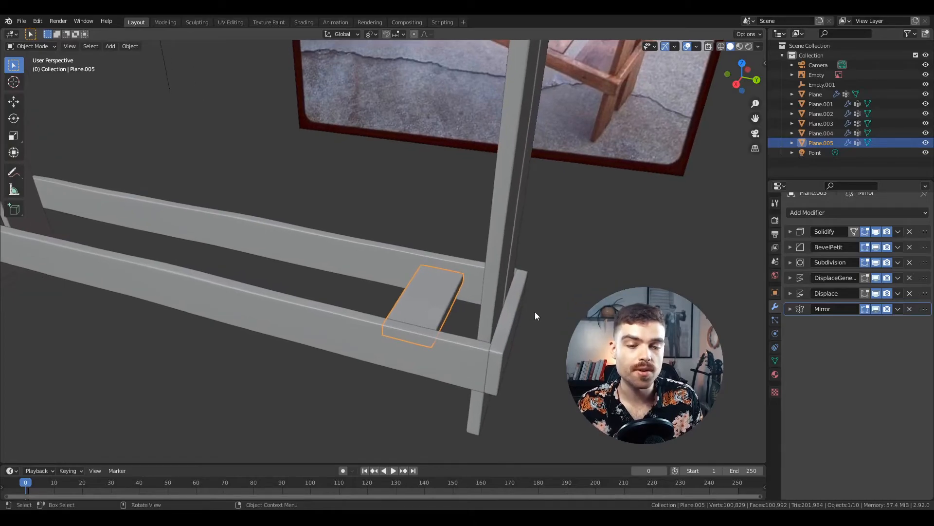
pyautogui.press('Tab')
pyautogui.moveTo(431, 294); pyautogui.dragTo(463, 301, button='middle')
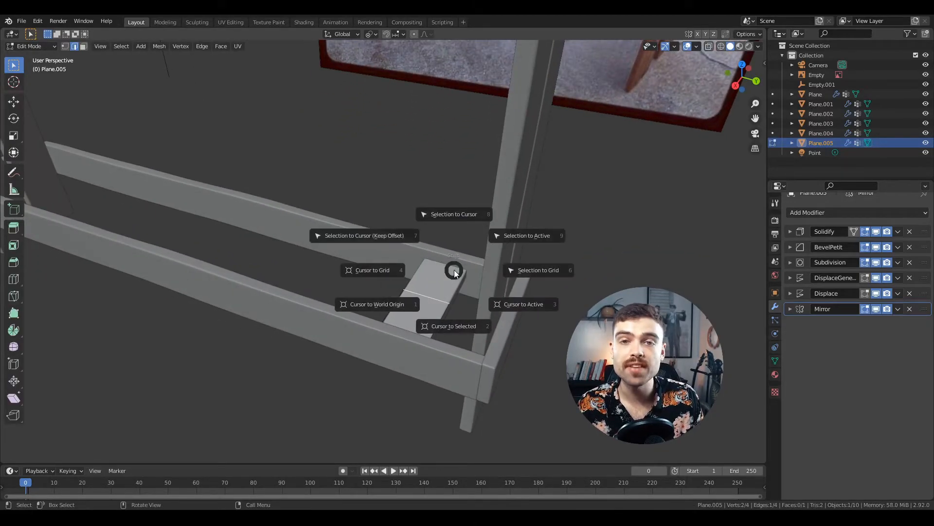
pyautogui.click(450, 325)
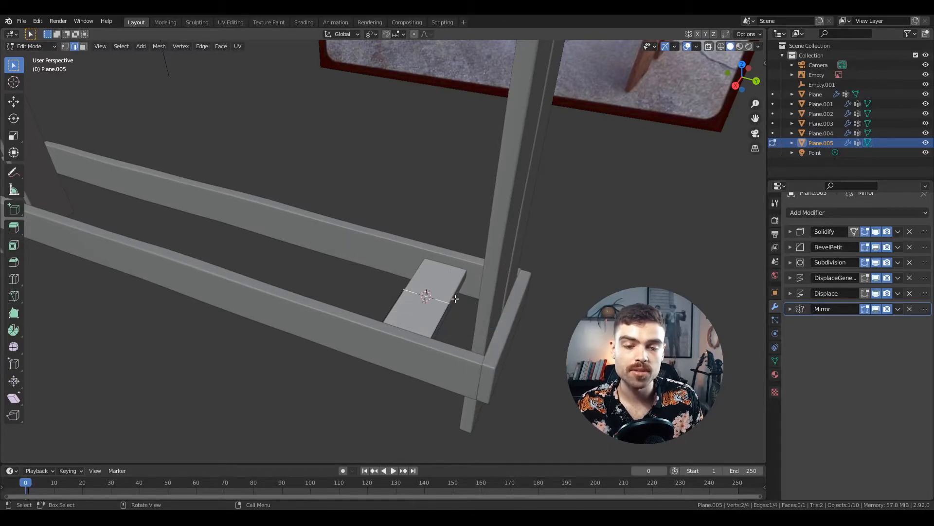
# Set the slat's origin to the 3D cursor.
pyautogui.press('Tab')
pyautogui.rightClick(467, 275)
pyautogui.moveTo(466, 275)
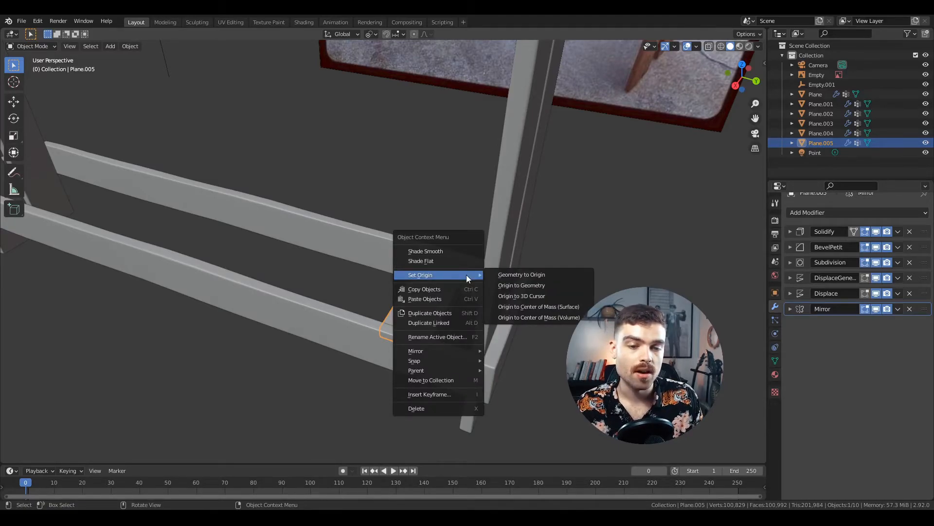
pyautogui.click(533, 297)
pyautogui.moveTo(481, 297); pyautogui.dragTo(477, 325, button='middle')
pyautogui.press('Tab')
pyautogui.press('Tab')
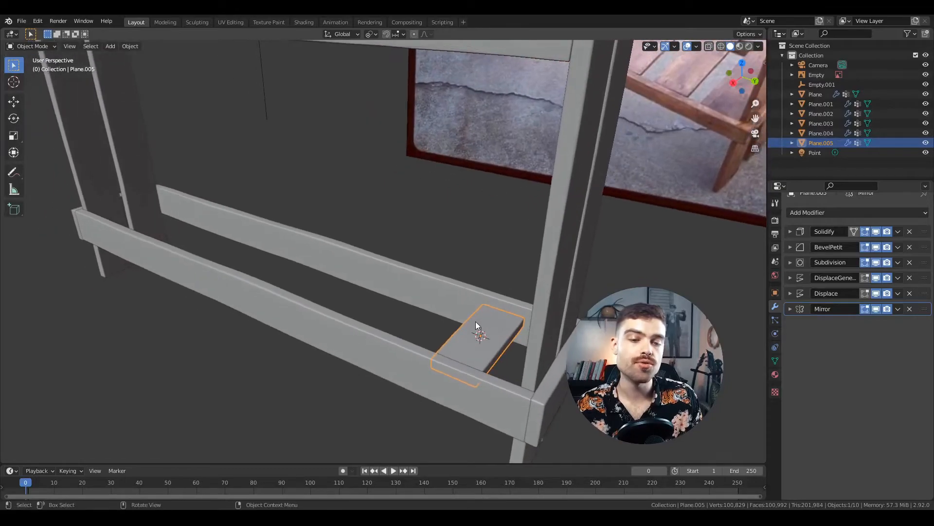
pyautogui.moveTo(401, 307); pyautogui.dragTo(496, 370, button='middle')
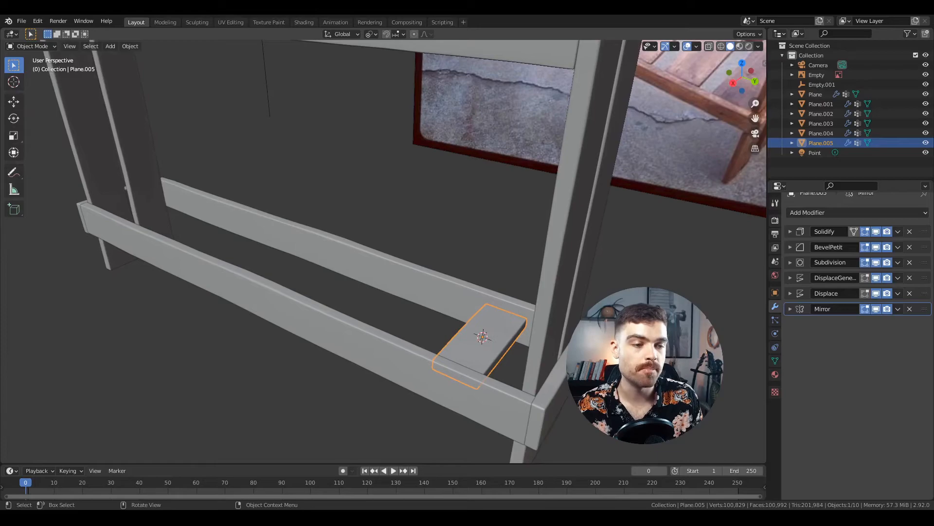
# Add an Array modifier to the slat and set its count to 7.
pyautogui.click(837, 209)
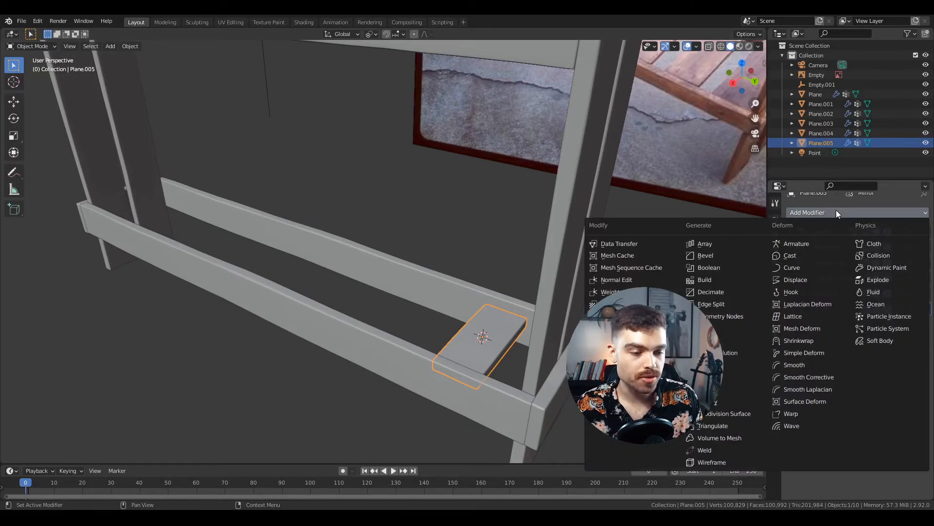
pyautogui.click(743, 244)
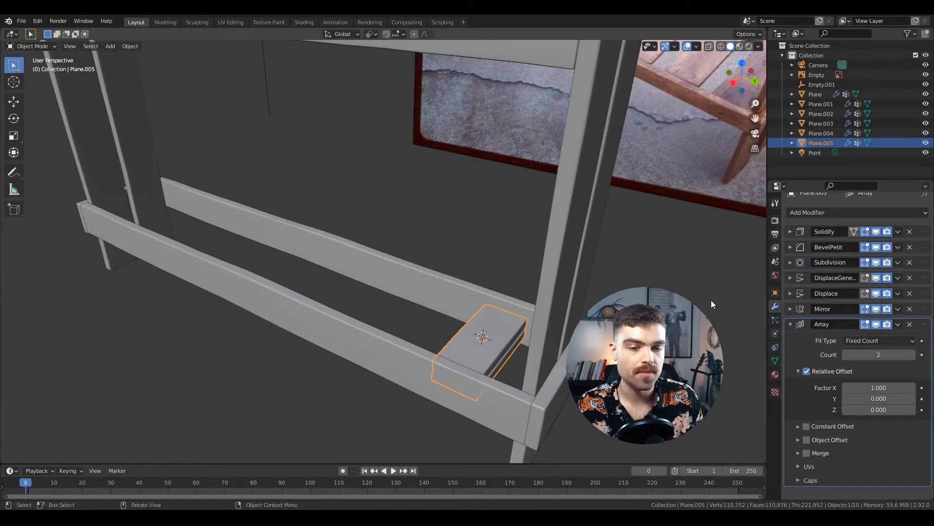
pyautogui.moveTo(713, 295); pyautogui.dragTo(706, 291, button='middle')
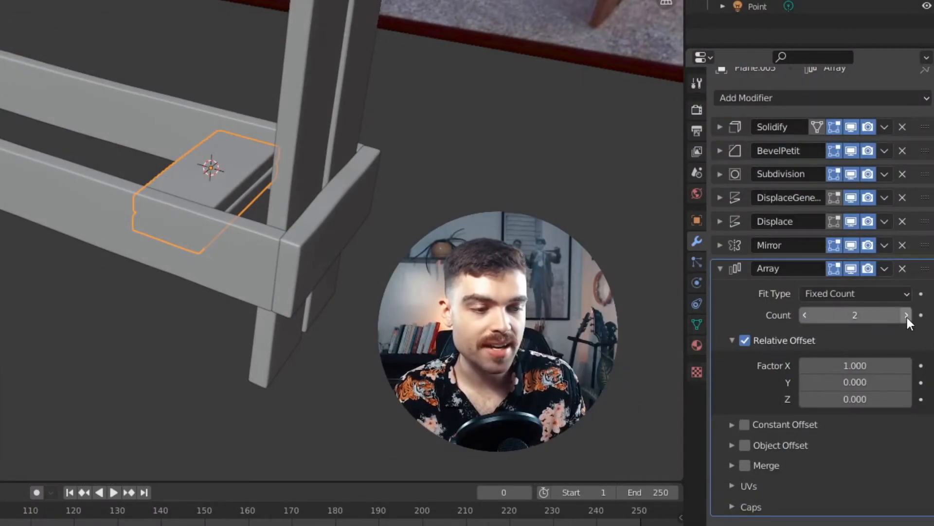
pyautogui.click(907, 315)
pyautogui.click(907, 316)
pyautogui.click(907, 315)
pyautogui.click(907, 315)
pyautogui.click(906, 315)
pyautogui.moveTo(368, 369)
pyautogui.mouseDown(button='middle')
pyautogui.moveTo(358, 317)
pyautogui.moveTo(359, 381)
pyautogui.moveTo(341, 356)
pyautogui.moveTo(351, 336)
pyautogui.moveTo(317, 320)
pyautogui.moveTo(349, 364)
pyautogui.moveTo(359, 361)
pyautogui.mouseUp(button='middle')
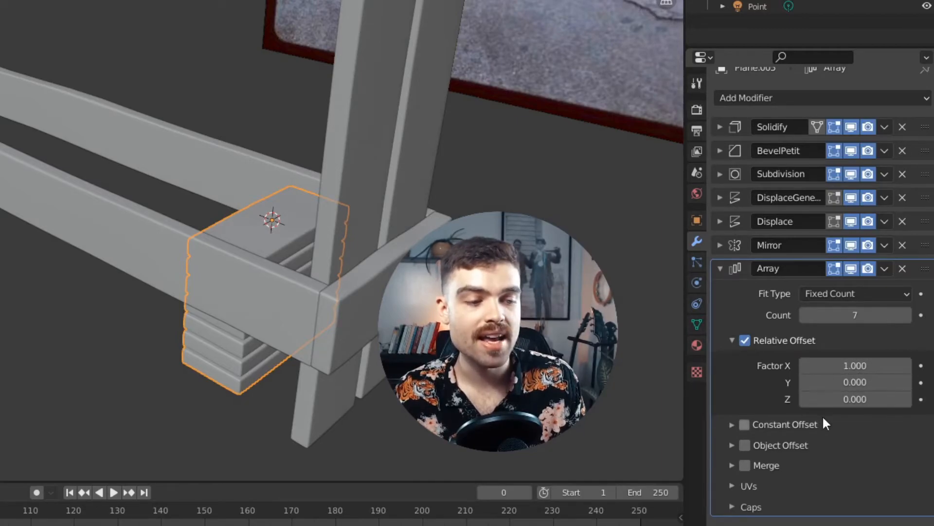
# Set the Array's relative offset to 0 in X and -1.970 in Z to spread the slats along the shelf.
pyautogui.click(871, 364)
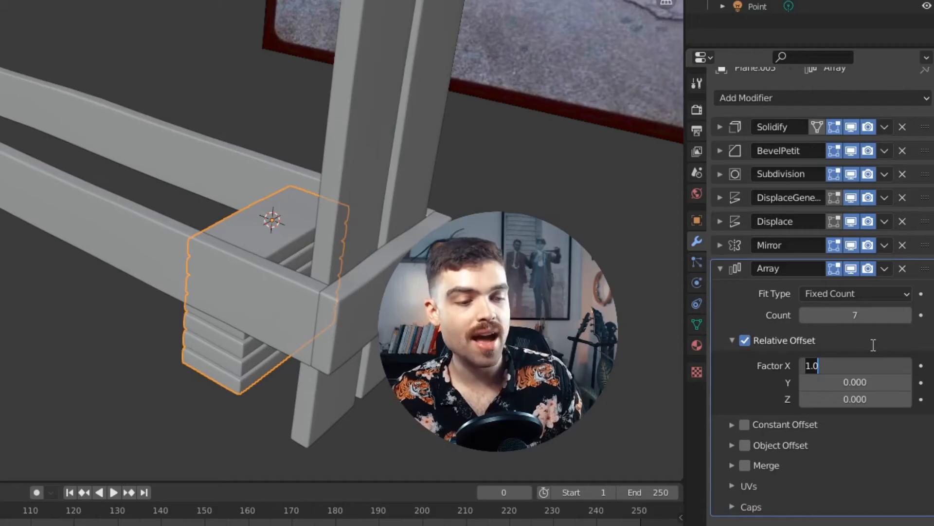
pyautogui.write('0')
pyautogui.press('Return')
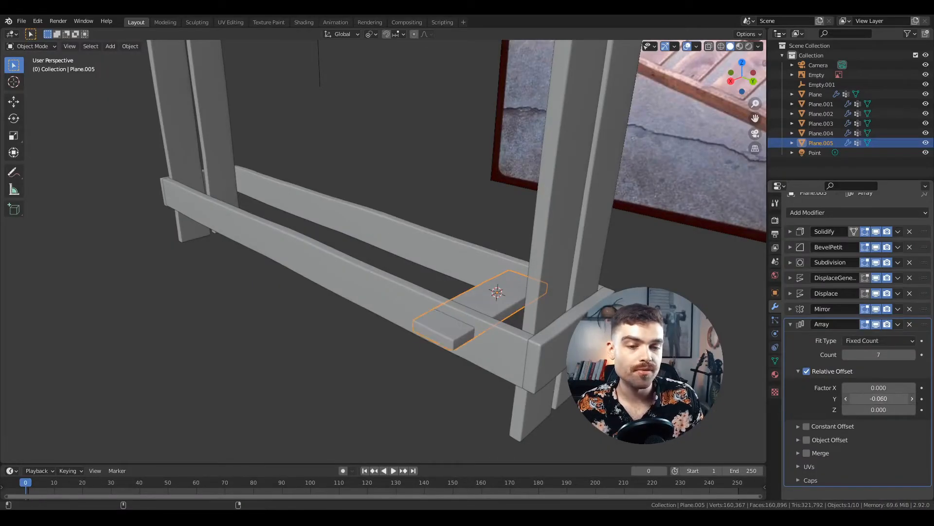
pyautogui.moveTo(884, 398); pyautogui.dragTo(832, 410)
pyautogui.moveTo(456, 201); pyautogui.dragTo(517, 268, button='middle')
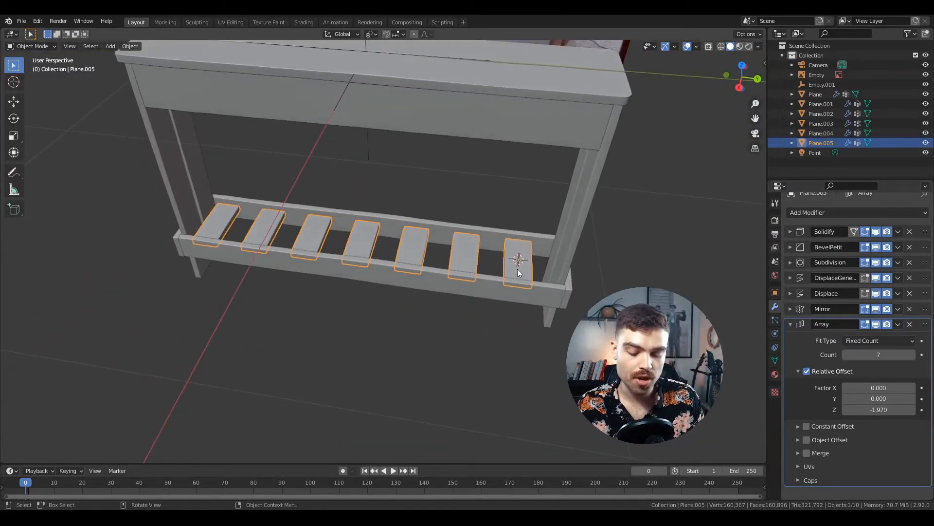
# Move the slat row about 0.10 m along Y and set the Array's relative Z offset to -2.040.
pyautogui.press('g')
pyautogui.click(580, 271)
pyautogui.moveTo(580, 271); pyautogui.dragTo(643, 277, button='middle')
pyautogui.moveTo(884, 409); pyautogui.dragTo(870, 410)
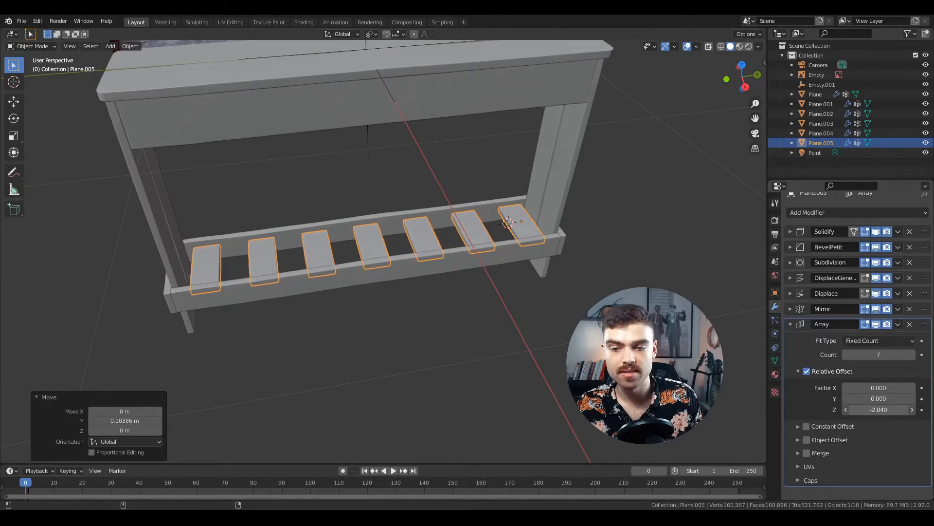
# Collapse the slats' Array modifier and move it to the top of the modifier stack, before Solidify.
pyautogui.moveTo(628, 295); pyautogui.dragTo(584, 314, button='middle')
pyautogui.hotkey('alt', 'a')
pyautogui.click(788, 323)
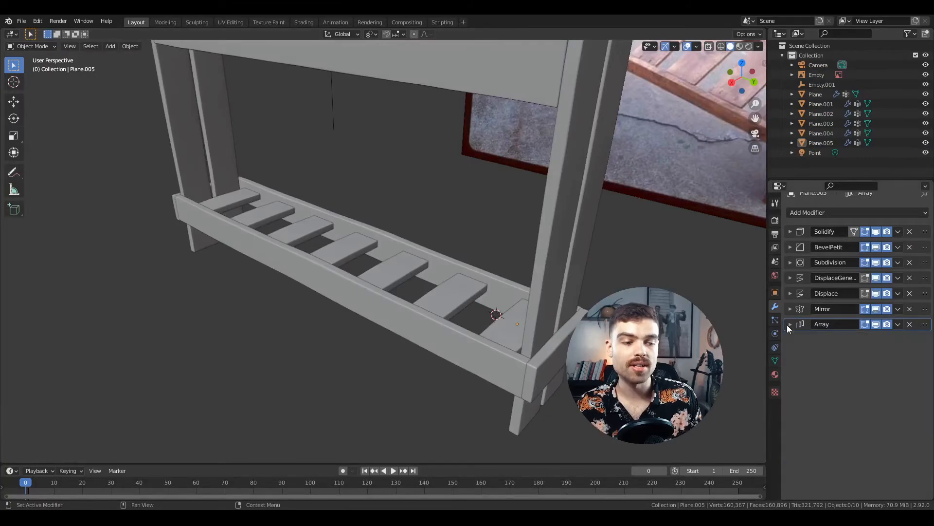
pyautogui.scroll(-1, 594, 295)
pyautogui.keyDown('shift'); pyautogui.moveTo(594, 295); pyautogui.dragTo(590, 314, button='middle'); pyautogui.keyUp('shift')
pyautogui.moveTo(925, 324); pyautogui.dragTo(925, 232)
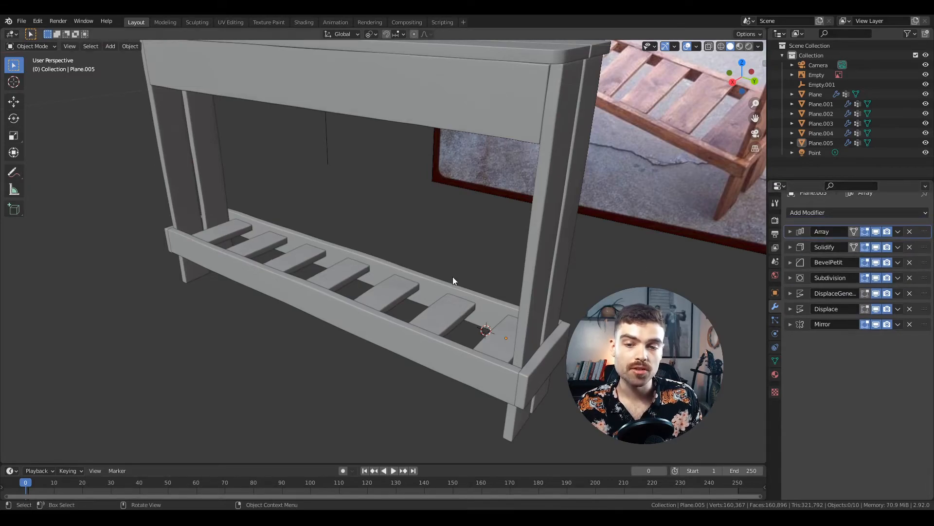
pyautogui.moveTo(452, 280); pyautogui.dragTo(371, 271, button='middle')
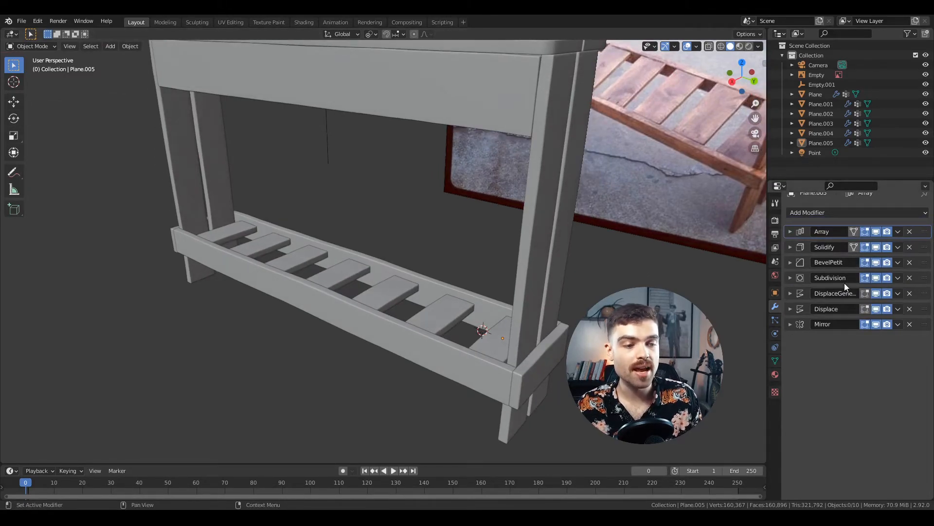
# Move the Array modifier of the MiniPlanches example to the top of its stack, before Solidify.
pyautogui.moveTo(537, 312); pyautogui.dragTo(454, 285, button='middle')
pyautogui.moveTo(470, 297); pyautogui.dragTo(473, 297, button='middle')
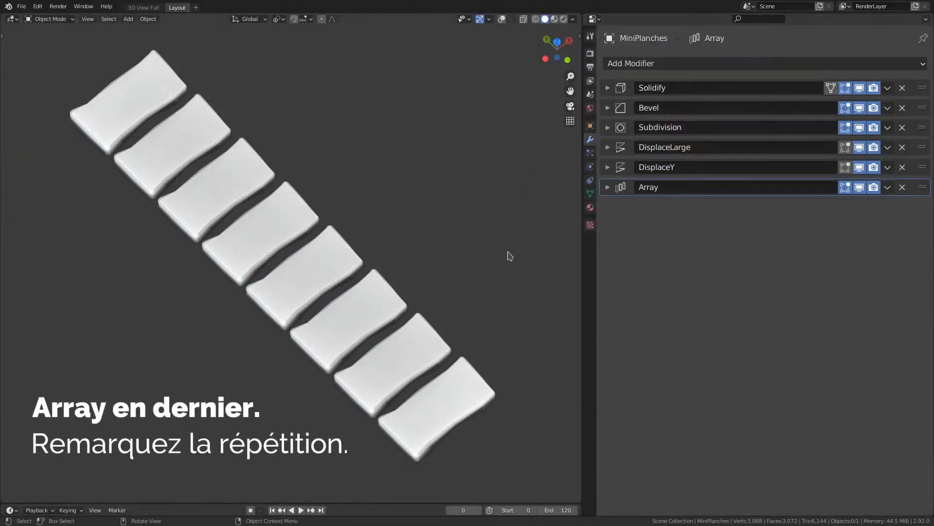
pyautogui.moveTo(923, 189); pyautogui.dragTo(919, 89)
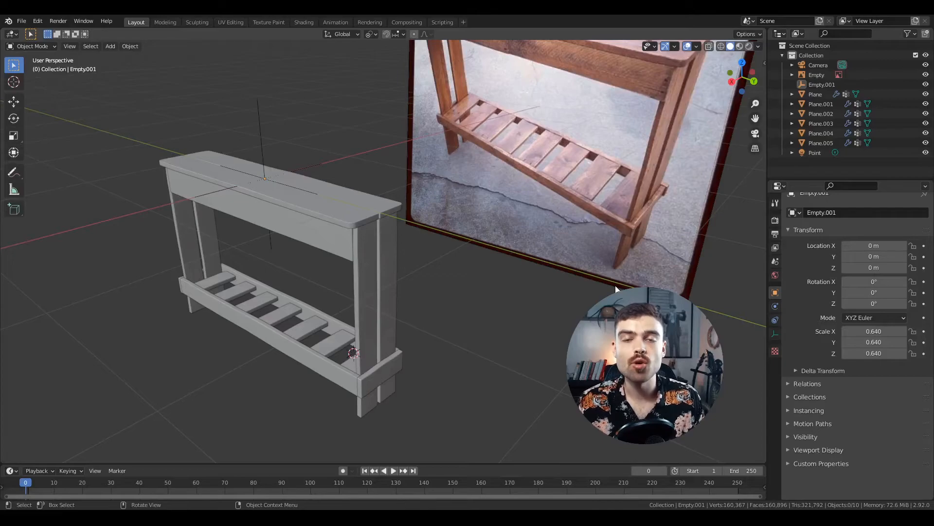
# Go through the plane objects in the scene list one by one to check which table part each represents.
pyautogui.keyDown('shift'); pyautogui.moveTo(563, 299); pyautogui.dragTo(559, 312, button='middle'); pyautogui.keyUp('shift')
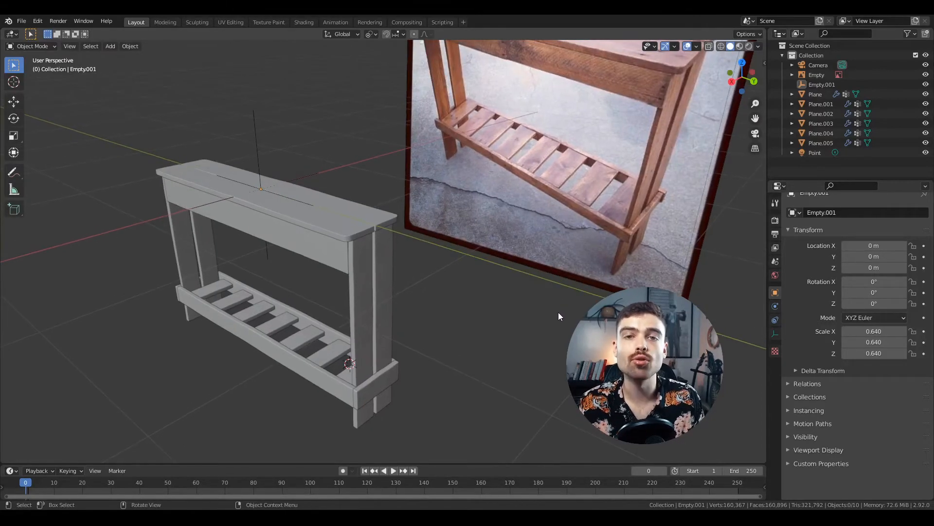
pyautogui.click(820, 96)
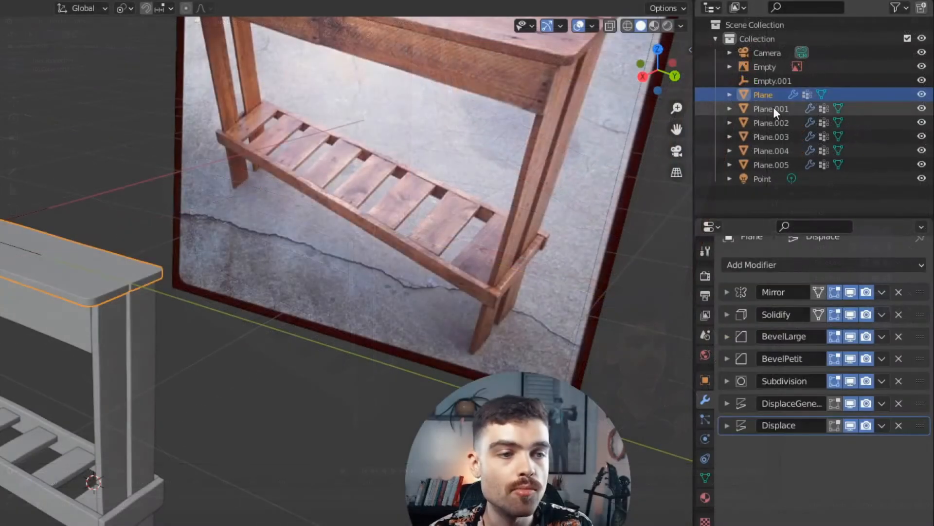
pyautogui.click(823, 105)
pyautogui.click(821, 114)
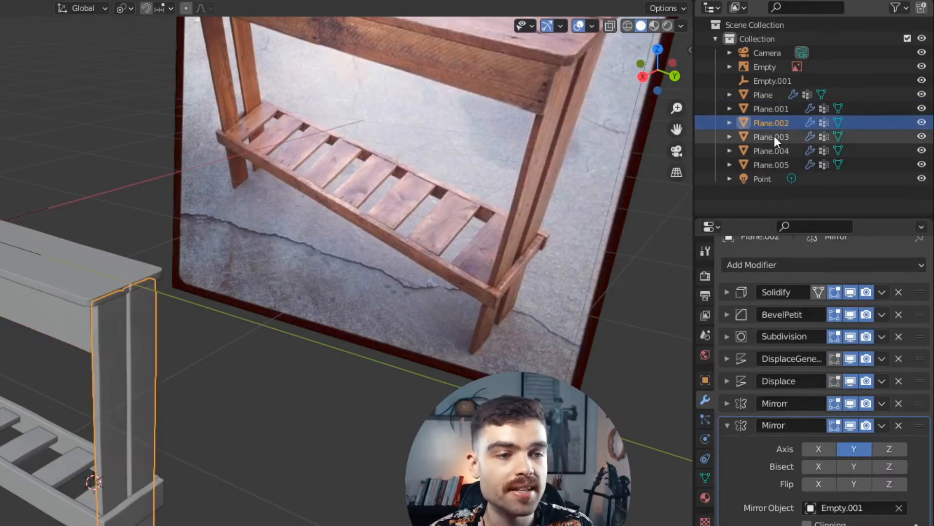
pyautogui.click(774, 138)
pyautogui.click(776, 151)
pyautogui.click(778, 166)
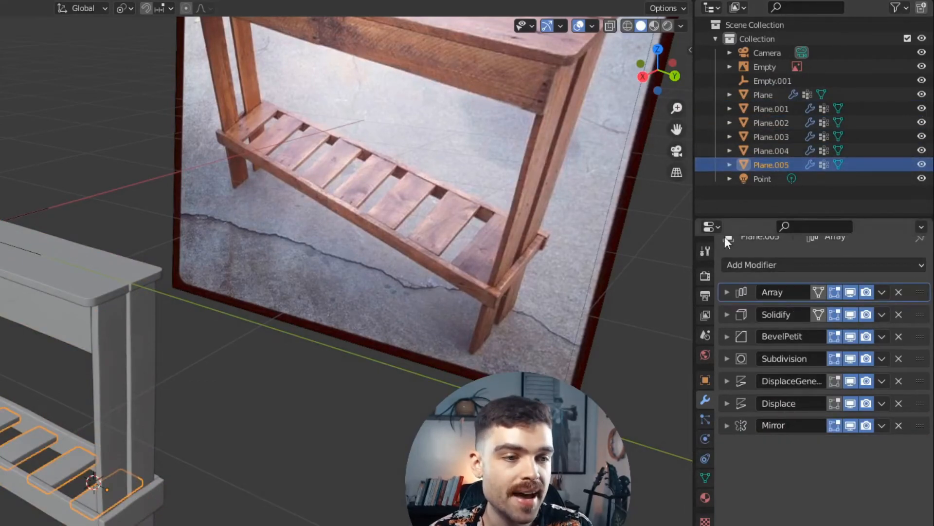
pyautogui.scroll(2, 516, 203)
# Move the camera and the point light into a new collection named CameraLumiere and toggle that collection's visibility.
pyautogui.click(769, 52)
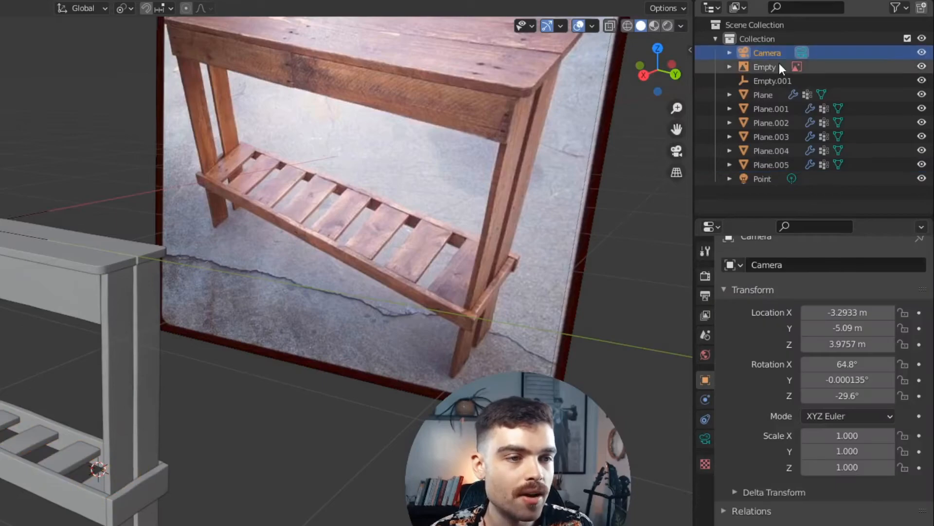
pyautogui.click(767, 177)
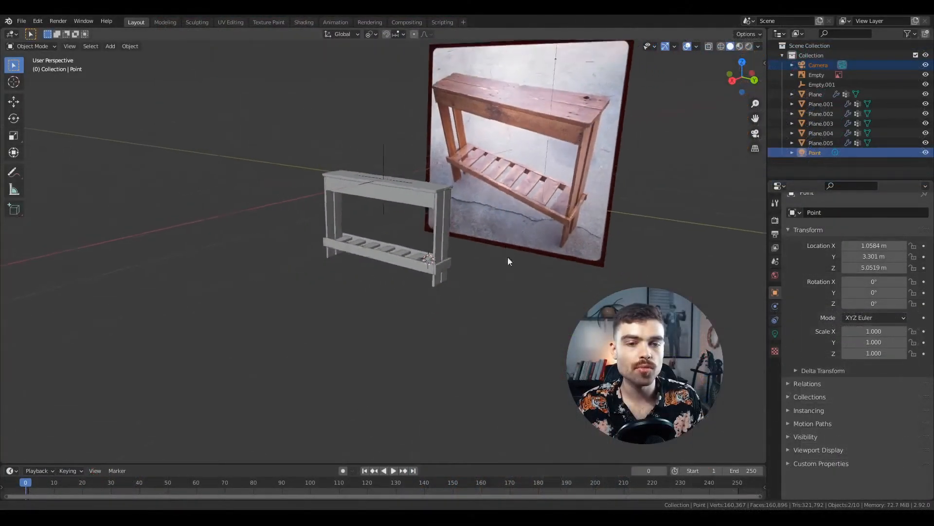
pyautogui.scroll(-3, 507, 257)
pyautogui.keyDown('shift'); pyautogui.moveTo(507, 257); pyautogui.dragTo(491, 321, button='middle'); pyautogui.keyUp('shift')
pyautogui.moveTo(473, 257); pyautogui.dragTo(491, 275, button='middle')
pyautogui.moveTo(499, 205); pyautogui.dragTo(478, 219, button='middle')
pyautogui.keyDown('ctrl'); pyautogui.moveTo(477, 219); pyautogui.dragTo(477, 200, button='middle'); pyautogui.keyUp('ctrl')
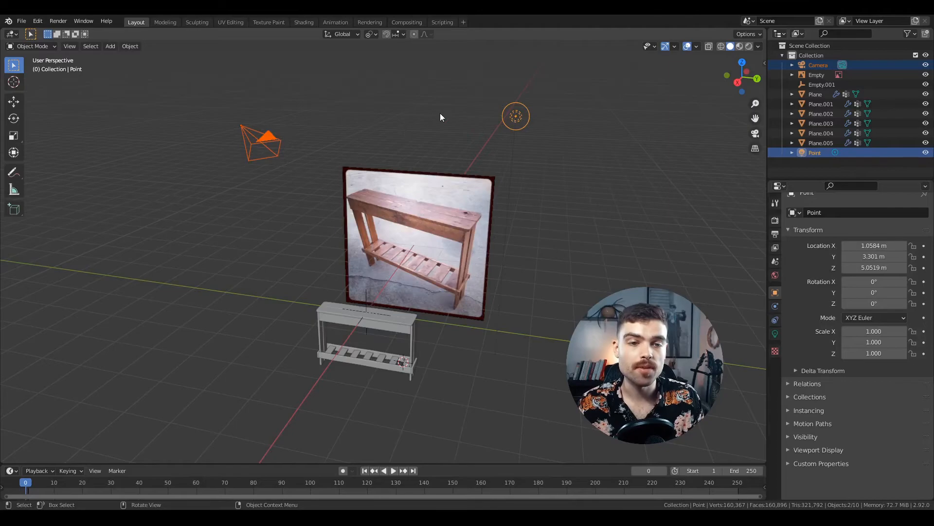
pyautogui.press('g')
pyautogui.rightClick(454, 160)
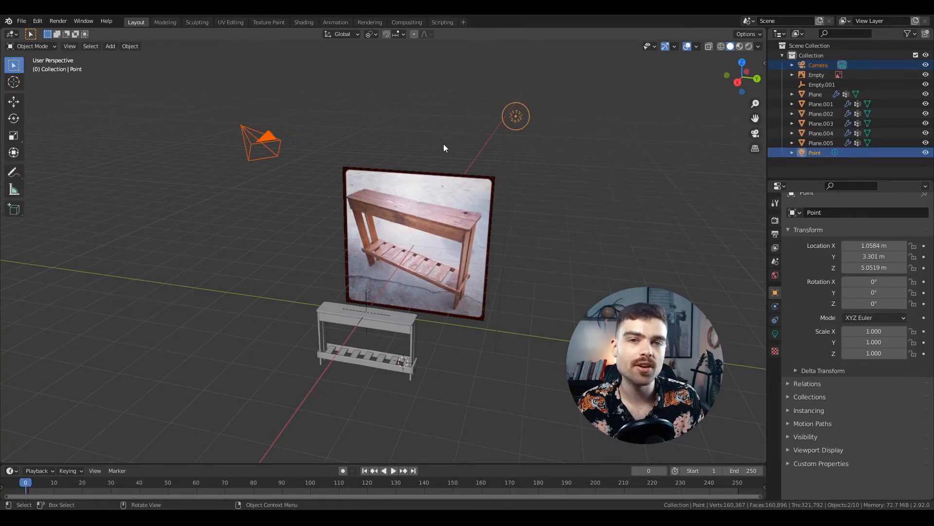
pyautogui.press('m')
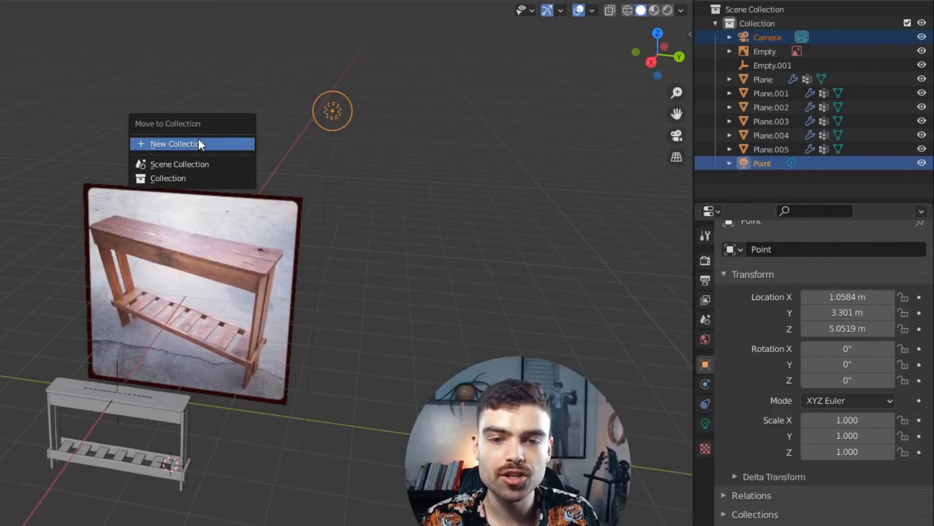
pyautogui.click(197, 143)
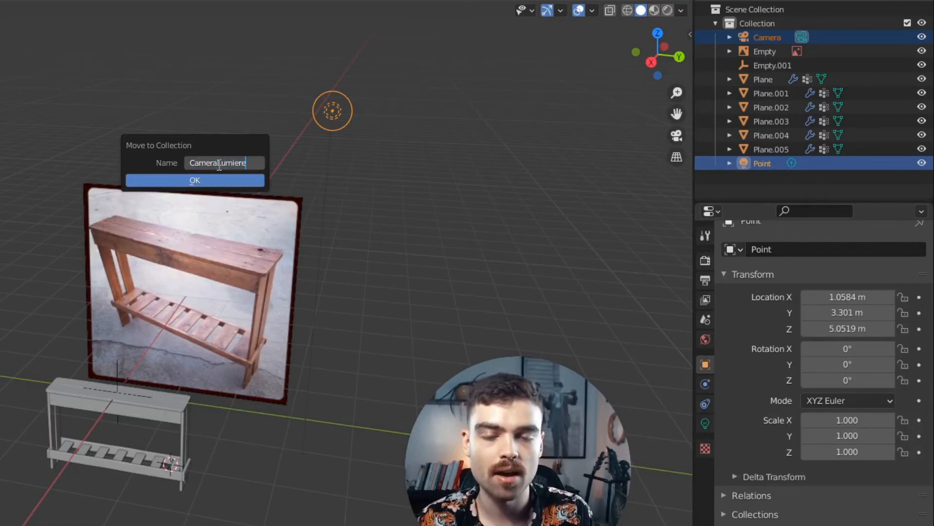
pyautogui.write('CameraLumiere')
pyautogui.click(197, 183)
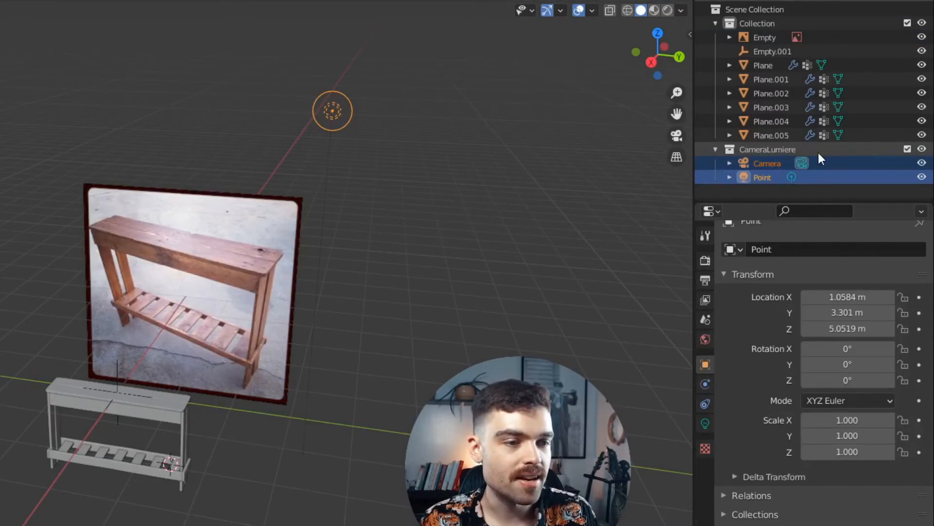
pyautogui.click(778, 148)
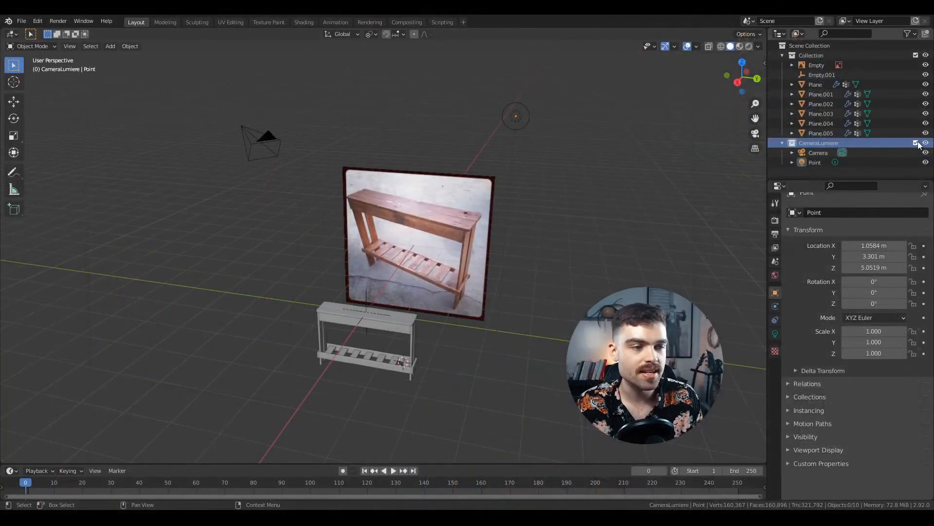
pyautogui.click(916, 143)
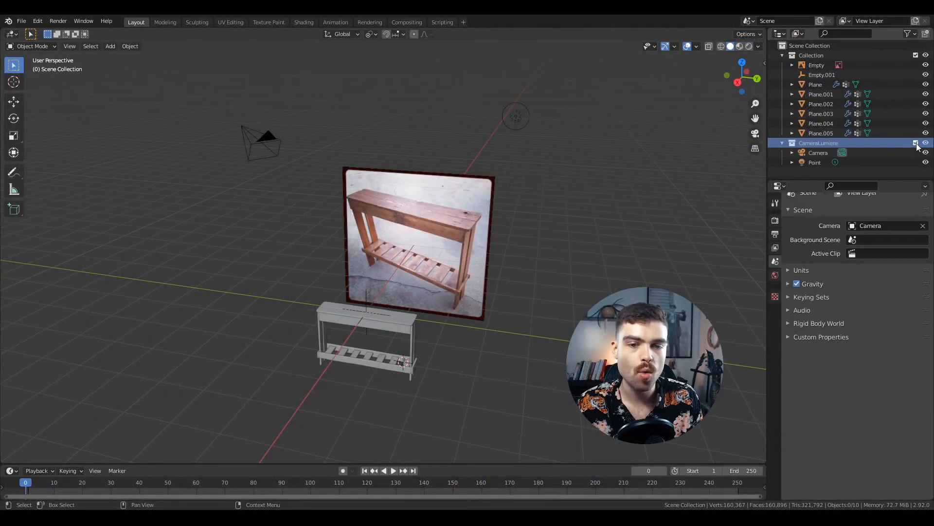
# Select all the table planks together with Empty.001 and move them into a new collection named Table.
pyautogui.moveTo(594, 215); pyautogui.dragTo(577, 229, button='middle')
pyautogui.moveTo(421, 330); pyautogui.dragTo(396, 355, button='middle')
pyautogui.scroll(5, 417, 294)
pyautogui.moveTo(203, 174); pyautogui.dragTo(390, 395)
pyautogui.press('g')
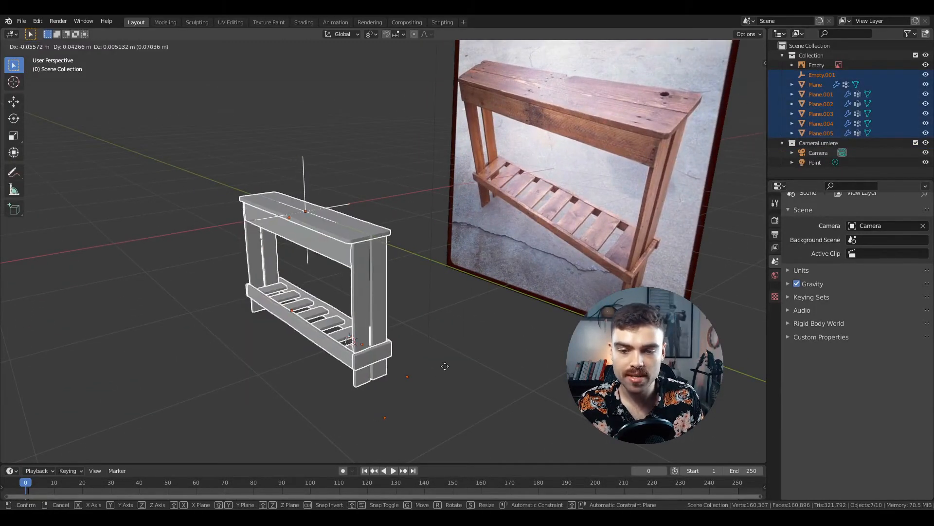
pyautogui.rightClick(370, 213)
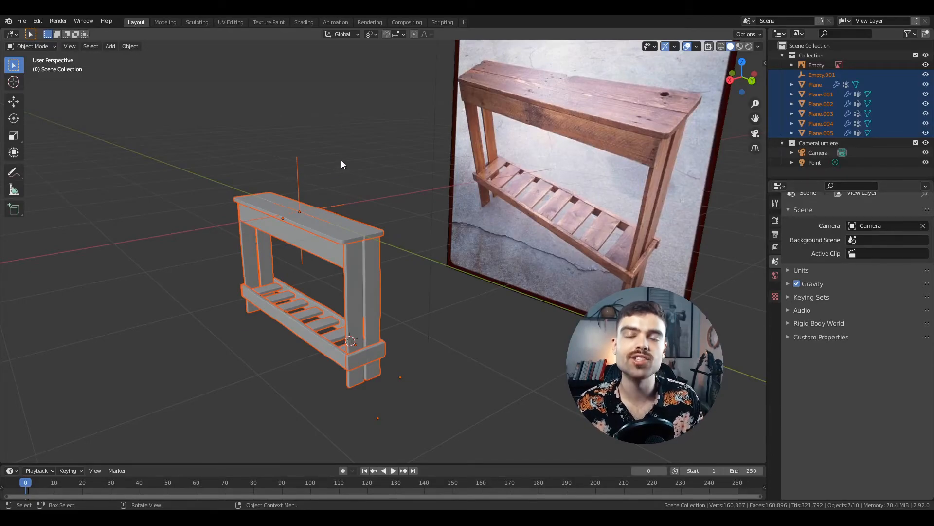
pyautogui.press('m')
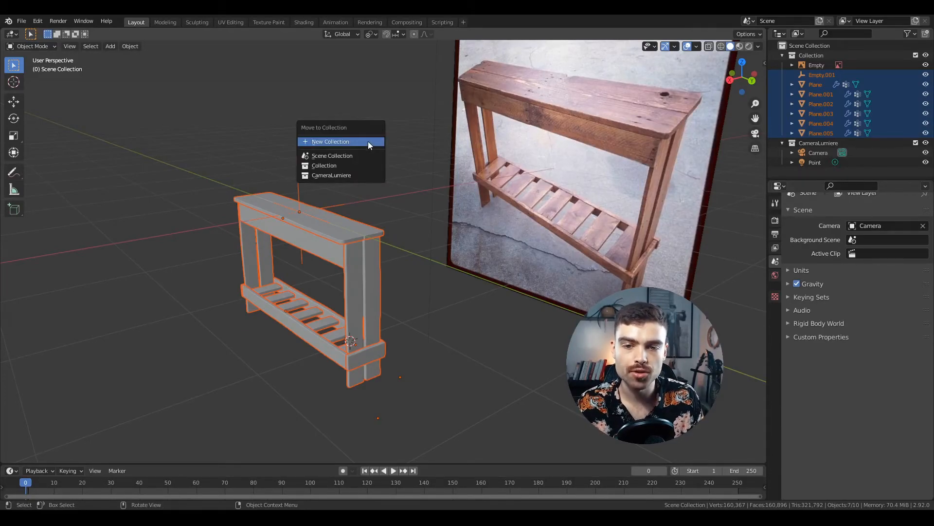
pyautogui.click(368, 141)
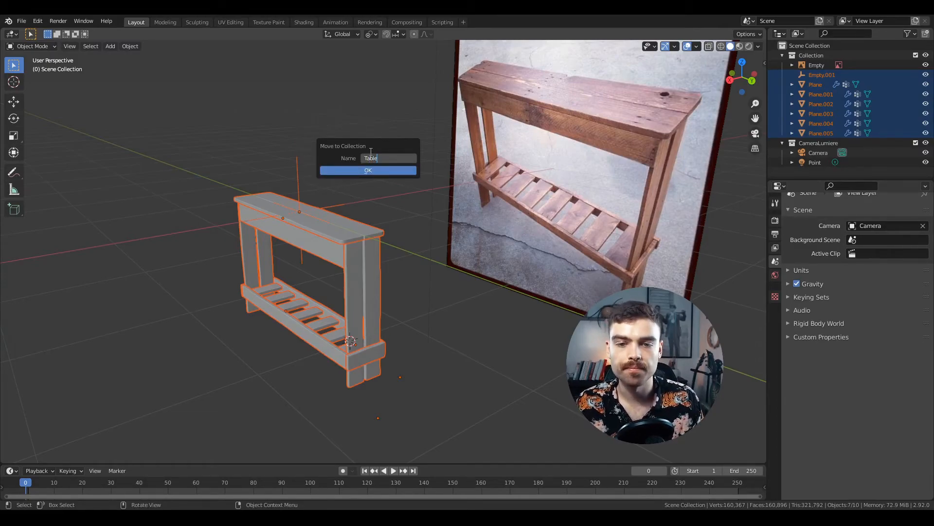
pyautogui.click(386, 170)
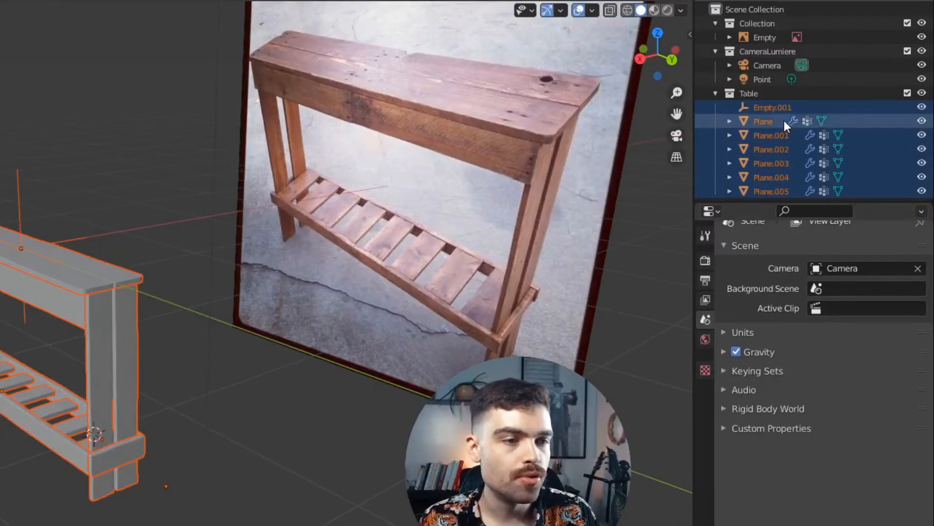
# Toggle the Table collection off and back on, and collapse all collections in the scene list.
pyautogui.click(816, 104)
pyautogui.click(906, 93)
pyautogui.click(908, 93)
pyautogui.moveTo(818, 153); pyautogui.dragTo(828, 118, button='middle')
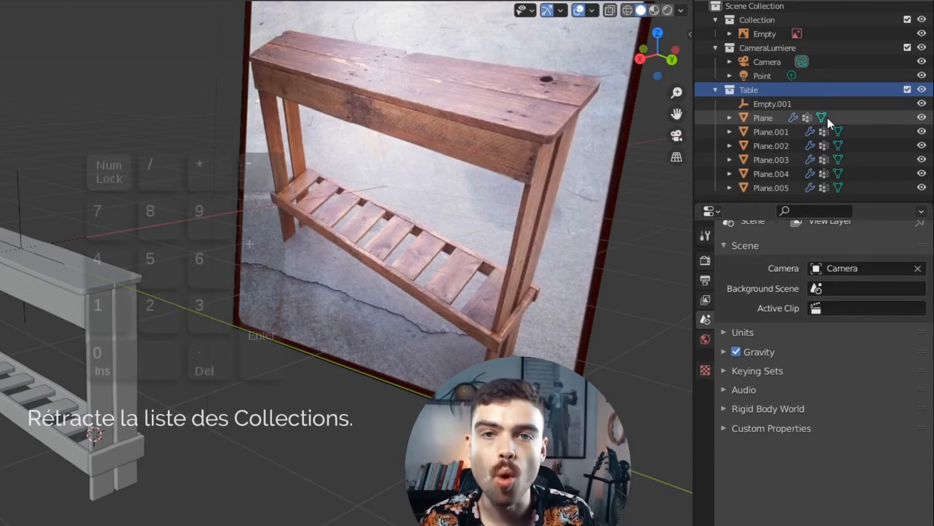
pyautogui.press('KP_Subtract')
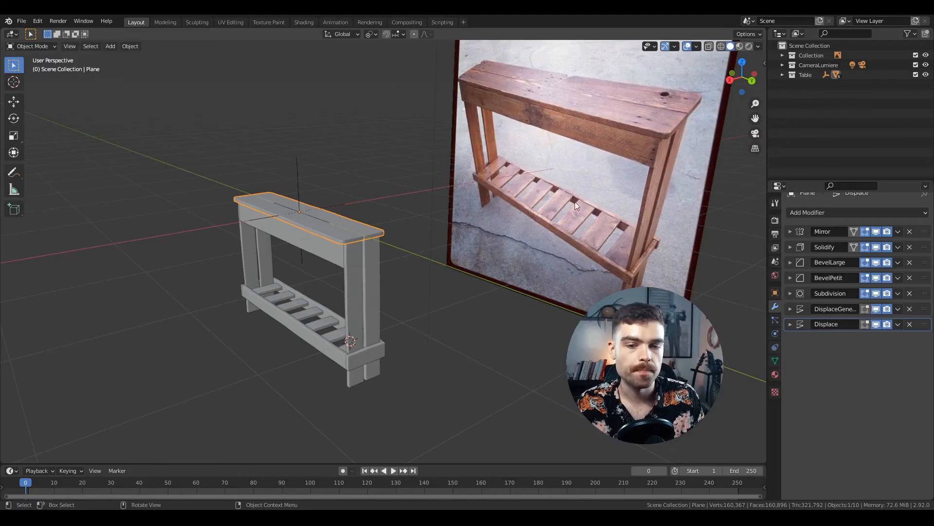
# Batch rename the six plane objects in the Table collection with the new name Planches_.
pyautogui.click(782, 75)
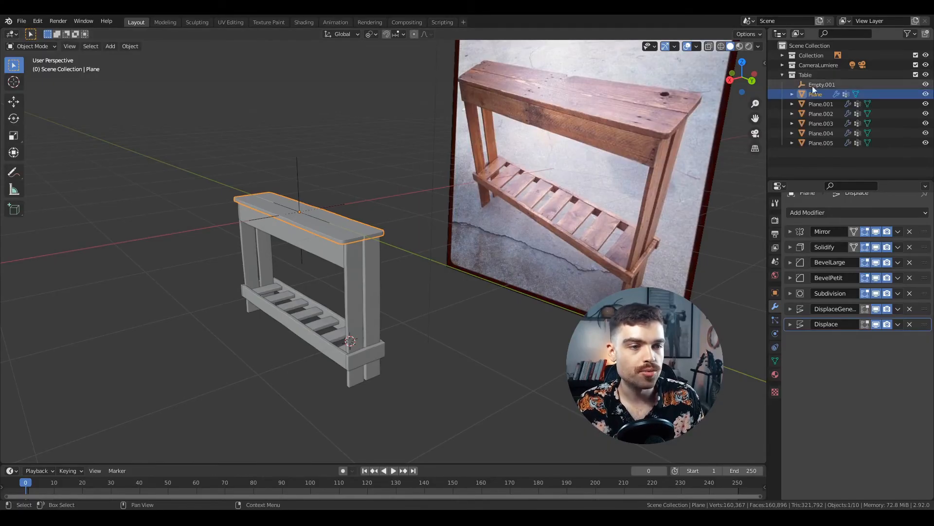
pyautogui.click(821, 143)
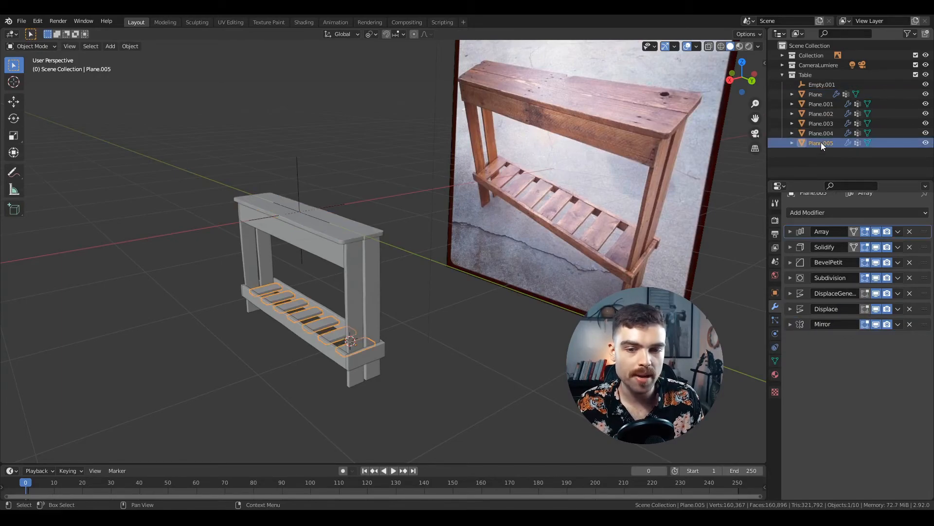
pyautogui.keyDown('shift'); pyautogui.click(819, 94); pyautogui.keyUp('shift')
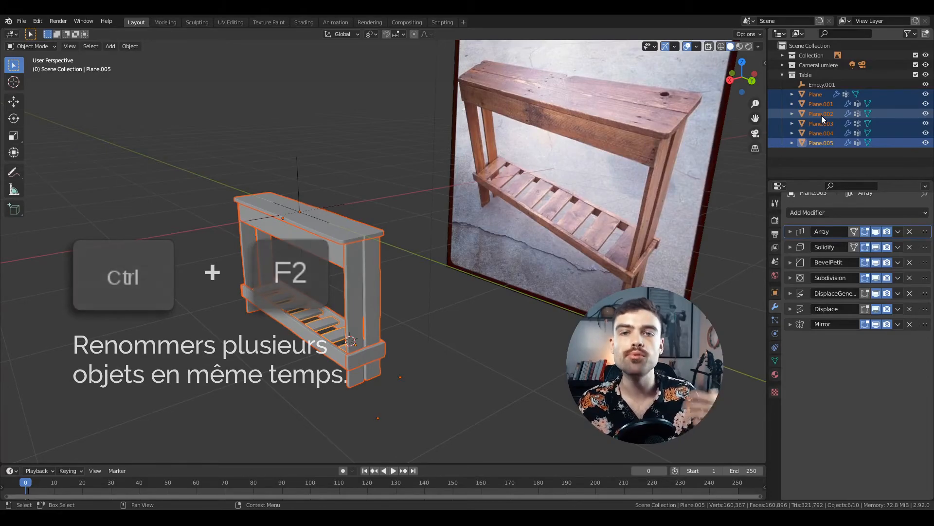
pyautogui.hotkey('ctrl', 'F2')
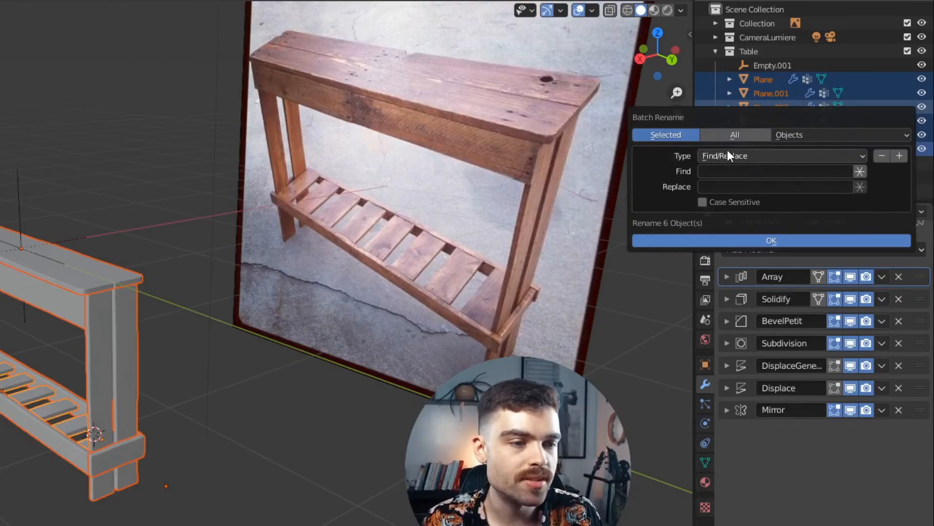
pyautogui.click(762, 155)
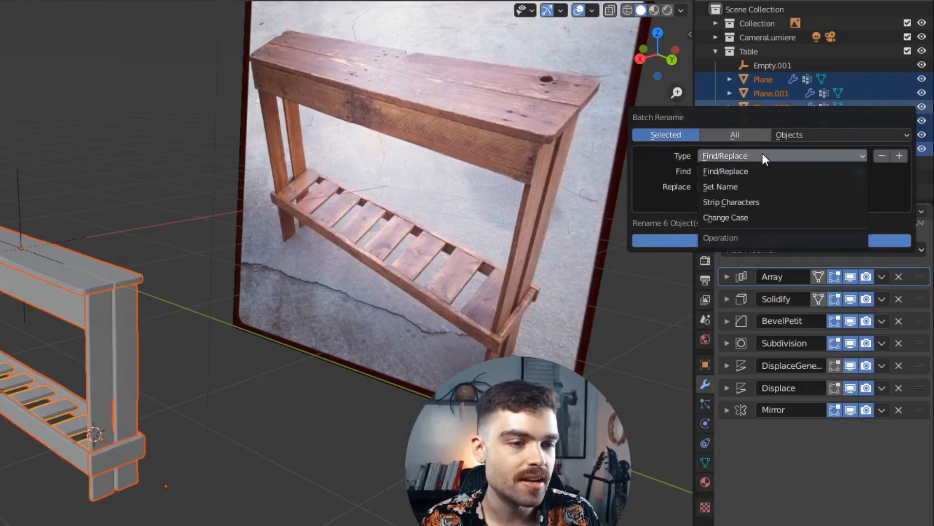
pyautogui.click(736, 188)
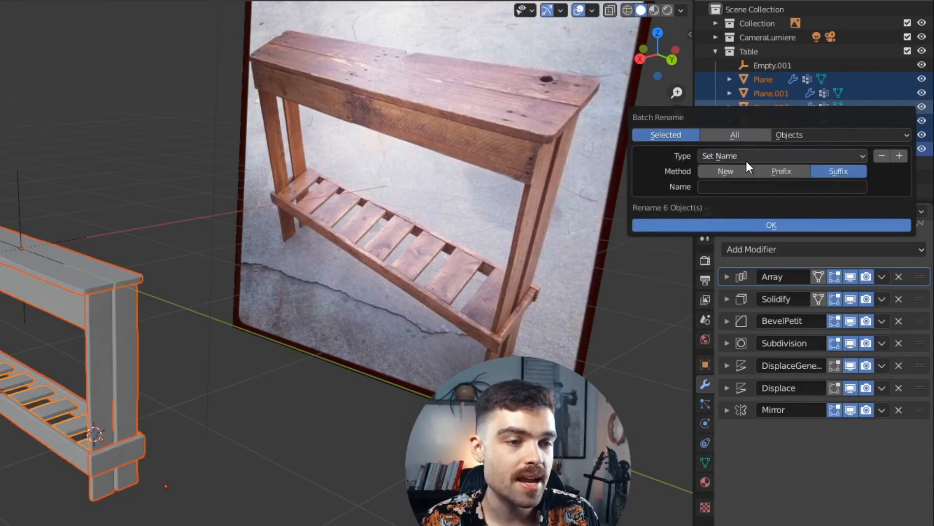
pyautogui.click(735, 169)
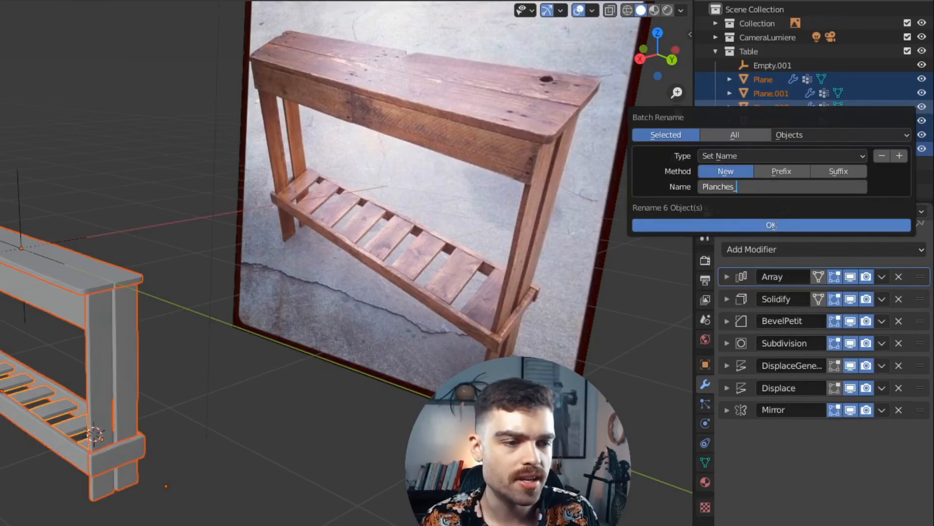
pyautogui.click(771, 225)
pyautogui.click(774, 183)
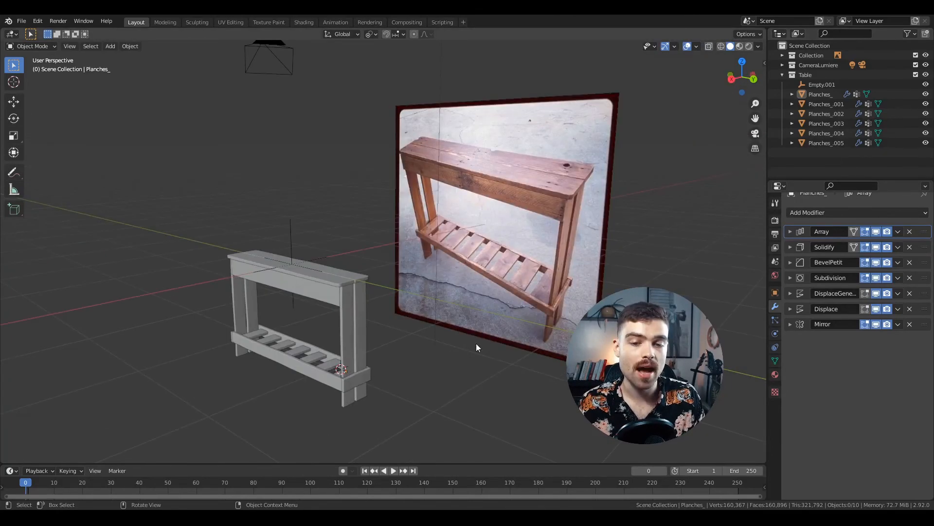
pyautogui.moveTo(476, 330); pyautogui.dragTo(486, 331, button='middle')
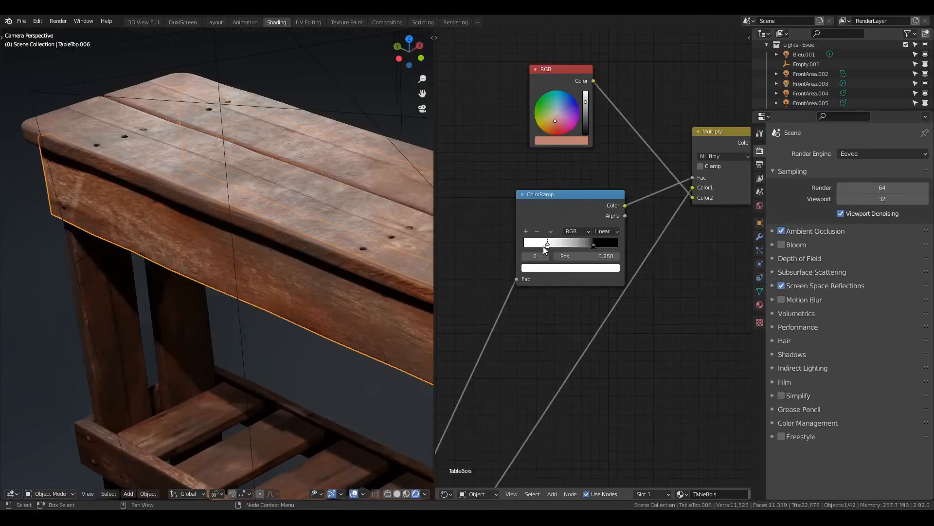
# Shift the white ColorRamp stop in the TableBois material and preview the Mix node's colour output on the table.
pyautogui.moveTo(547, 246); pyautogui.dragTo(562, 243)
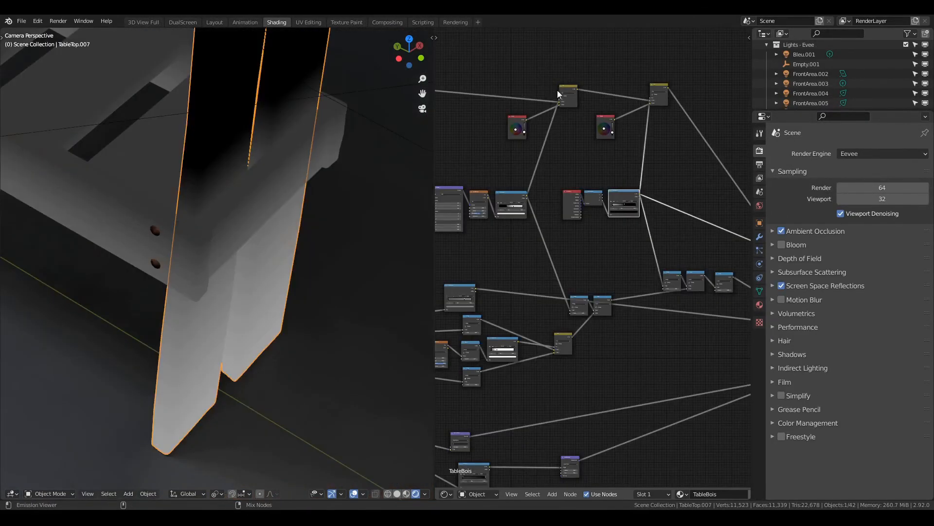
pyautogui.keyDown('ctrl'); pyautogui.keyDown('shift'); pyautogui.click(661, 118); pyautogui.keyUp('shift'); pyautogui.keyUp('ctrl')
pyautogui.scroll(6, 586, 261)
pyautogui.scroll(-4, 527, 256)
pyautogui.moveTo(658, 311); pyautogui.dragTo(482, 319, button='middle')
pyautogui.moveTo(747, 378); pyautogui.dragTo(660, 384, button='middle')
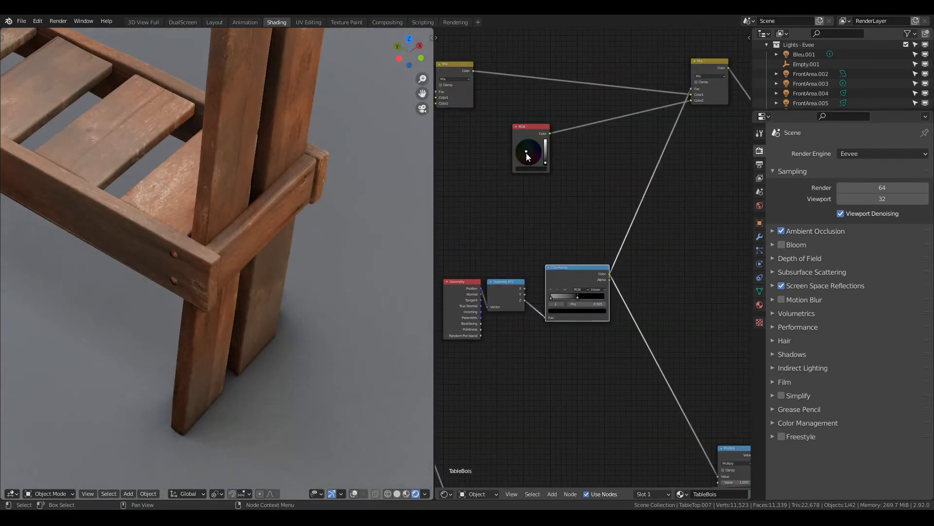
pyautogui.scroll(-2, 499, 282)
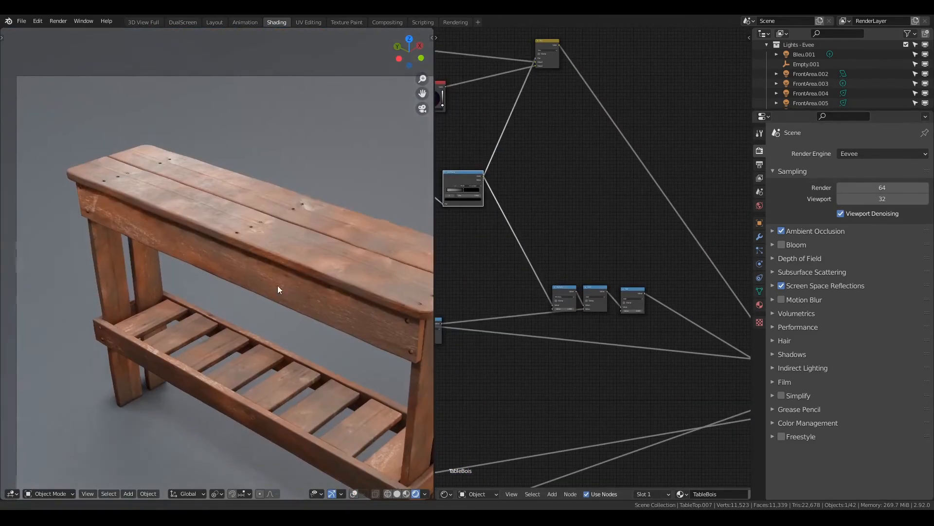
pyautogui.moveTo(278, 285); pyautogui.dragTo(297, 234, button='middle')
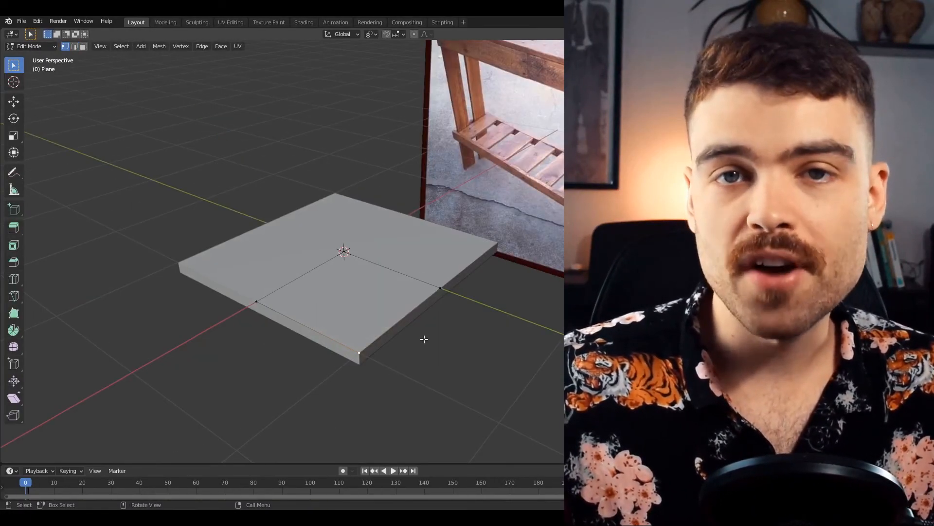
pyautogui.press('g')
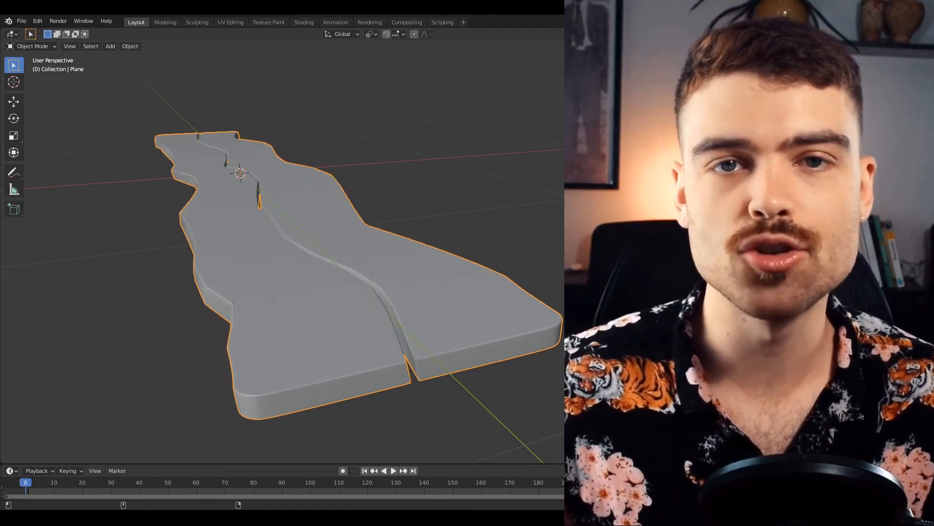
pyautogui.moveTo(341, 244); pyautogui.dragTo(358, 243, button='middle')
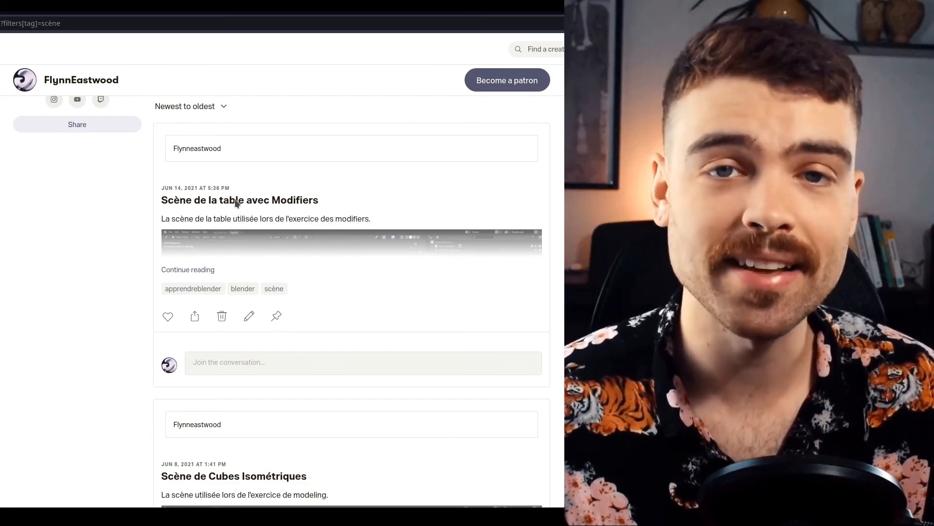
# Switch to the Patreon page in the browser and open the post "Scène de la table avec Modifiers".
pyautogui.click(236, 200)
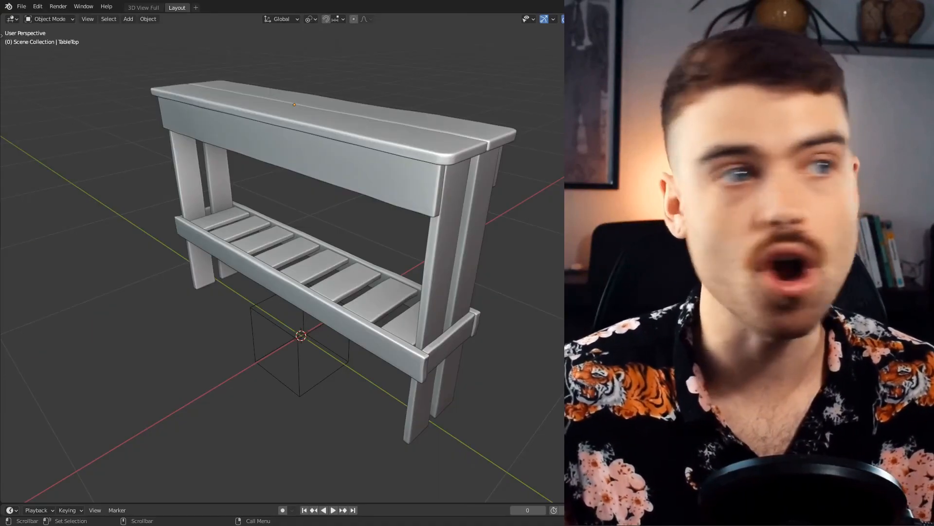
# Scale down the cube-shaped Empty_Displacement beneath the finished table.
pyautogui.click(290, 351)
pyautogui.press('s')
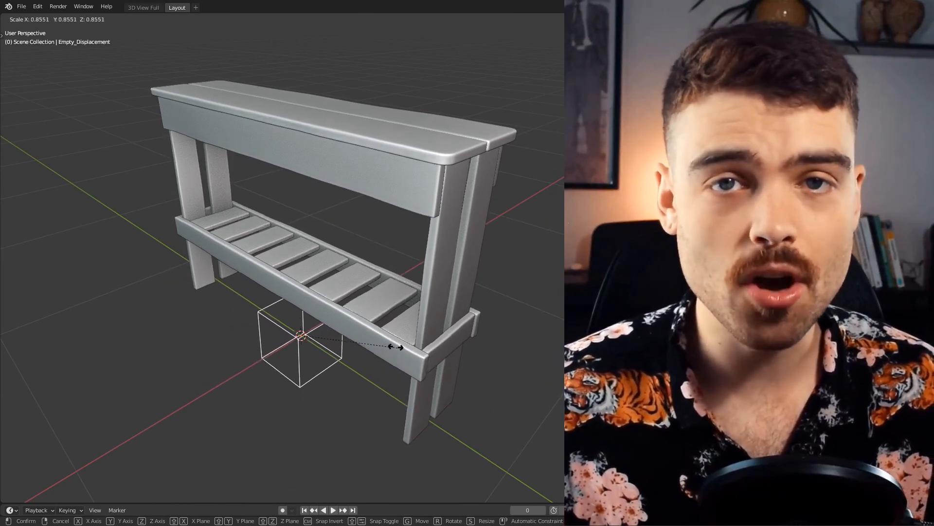
pyautogui.click(350, 349)
pyautogui.moveTo(350, 349); pyautogui.dragTo(425, 304, button='middle')
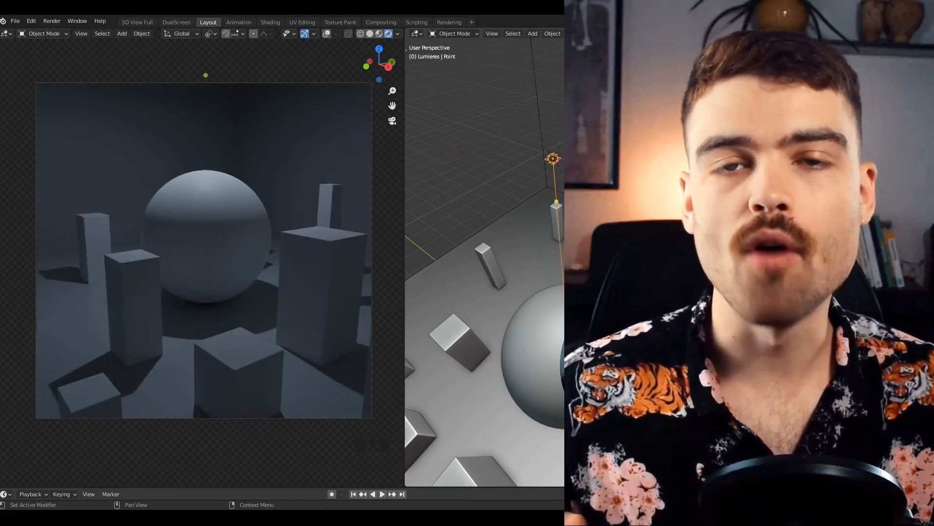